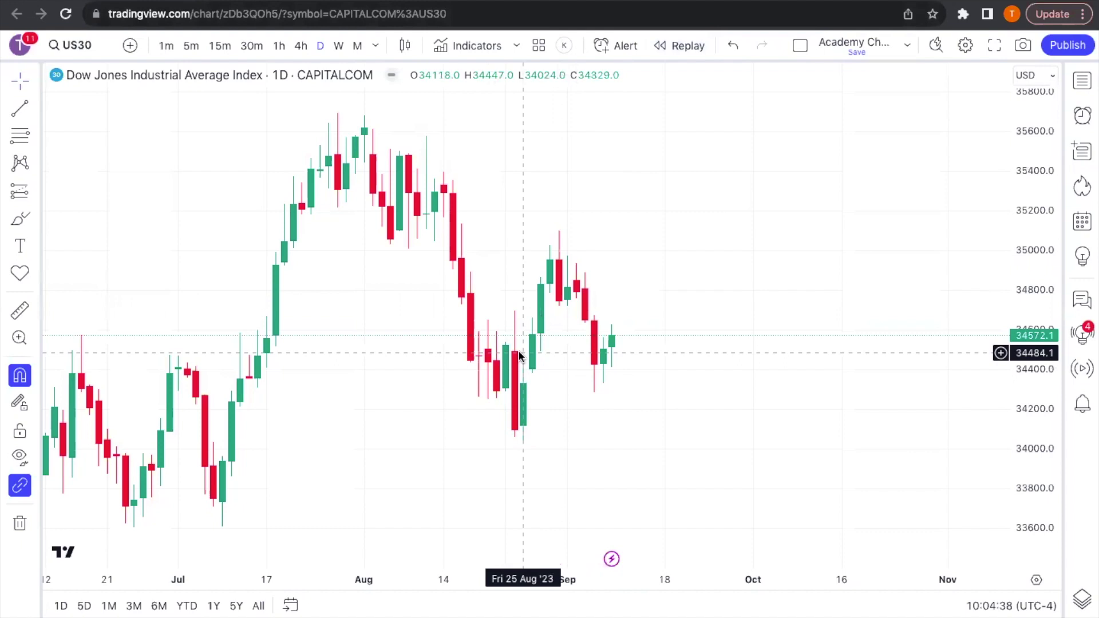
Step: Draw a green horizontal ray from the open of the 24 August red daily candle at 34493.0
left_click(33, 111)
left_click(90, 276)
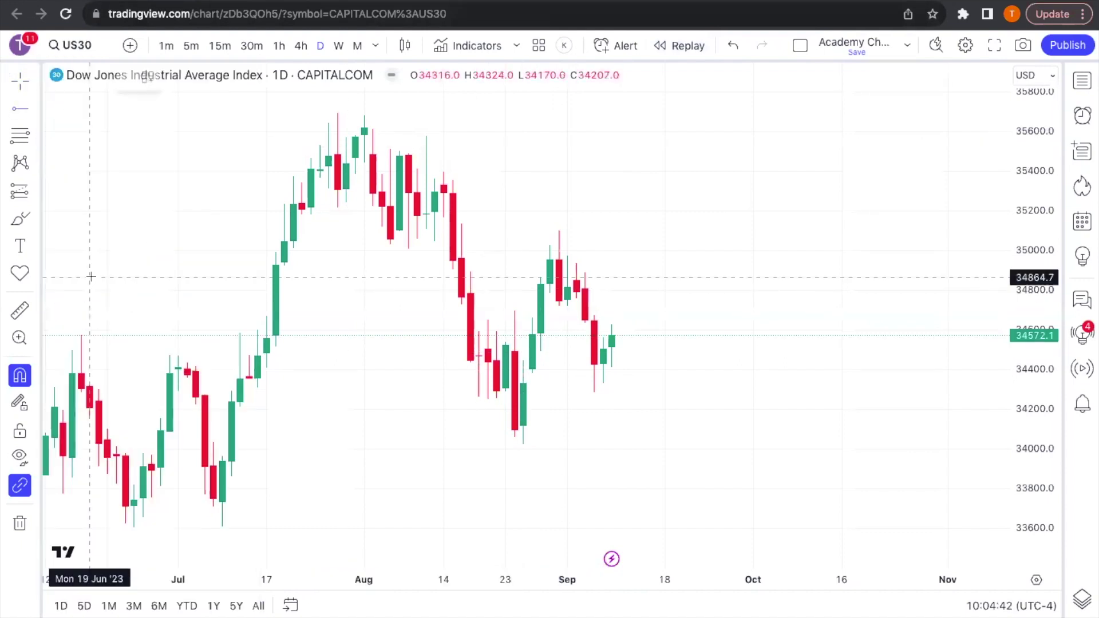
left_click(514, 353)
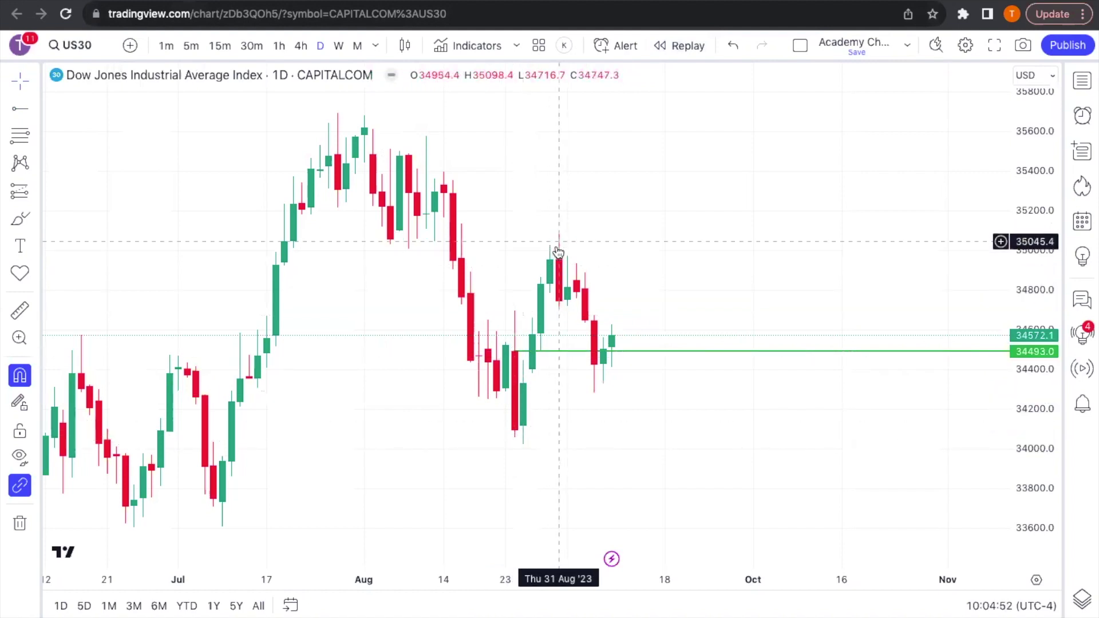
Step: Draw a horizontal ray from the close of the 24 August candle at 34097.0 and colour it red
left_click(19, 114)
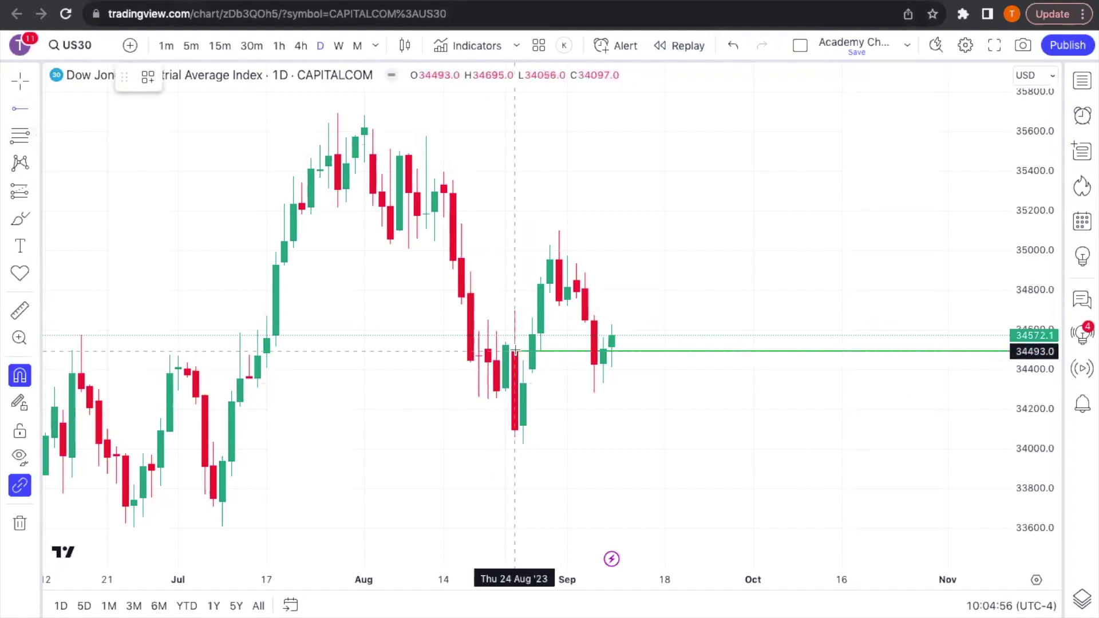
left_click(515, 430)
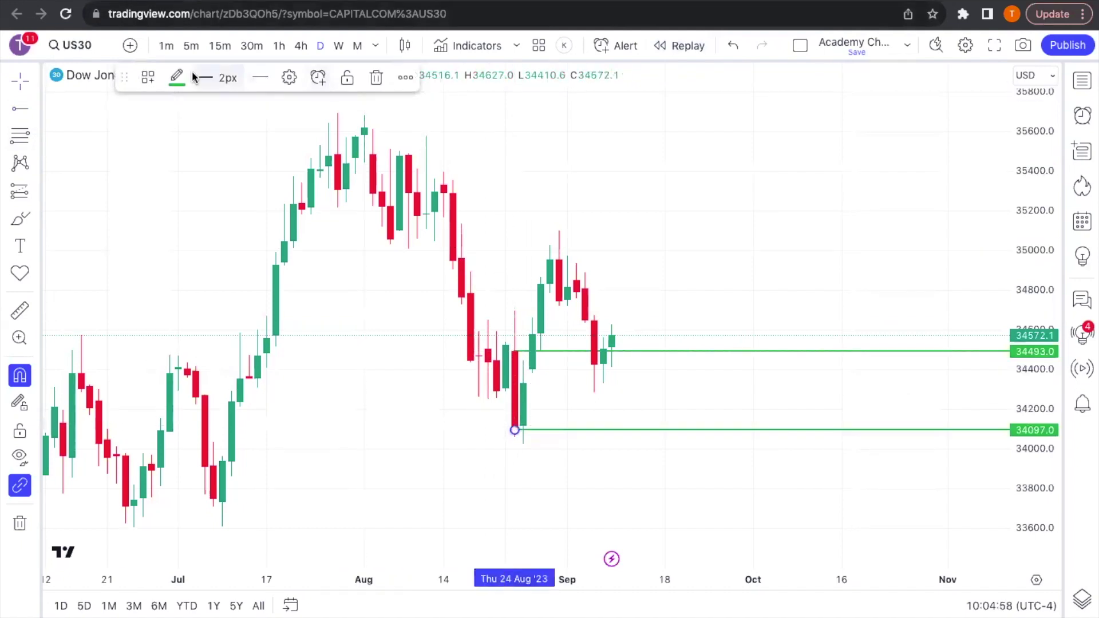
left_click(173, 79)
left_click(178, 130)
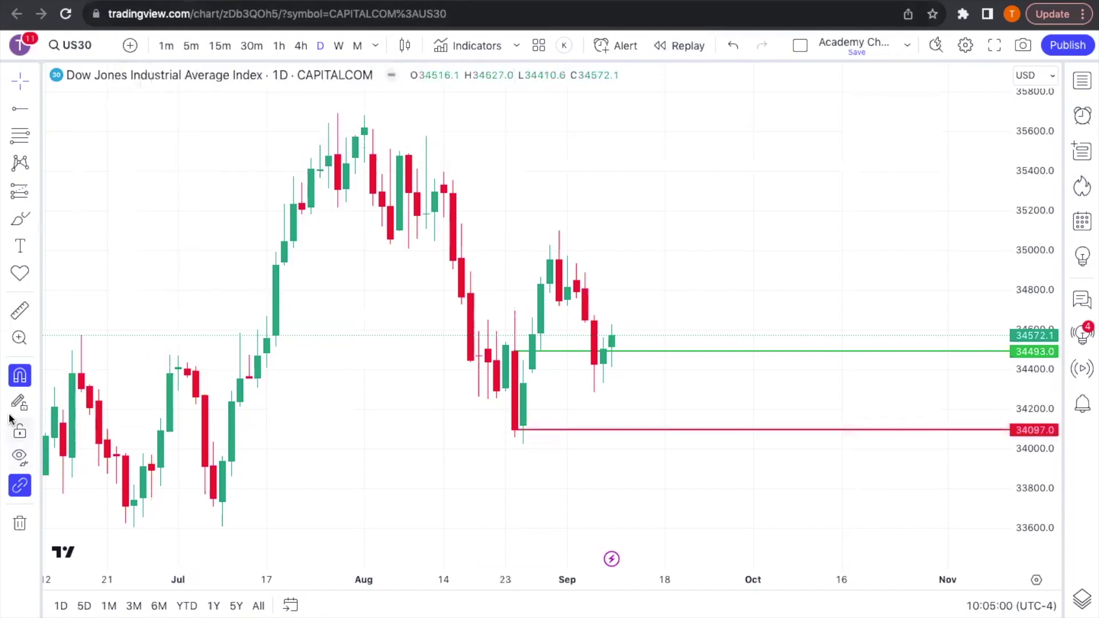
Step: Draw a Fib Retracement from the 24 August candle's open at about 34495.7 to its close level at about 34095.9, ending at 8 September
left_click(21, 138)
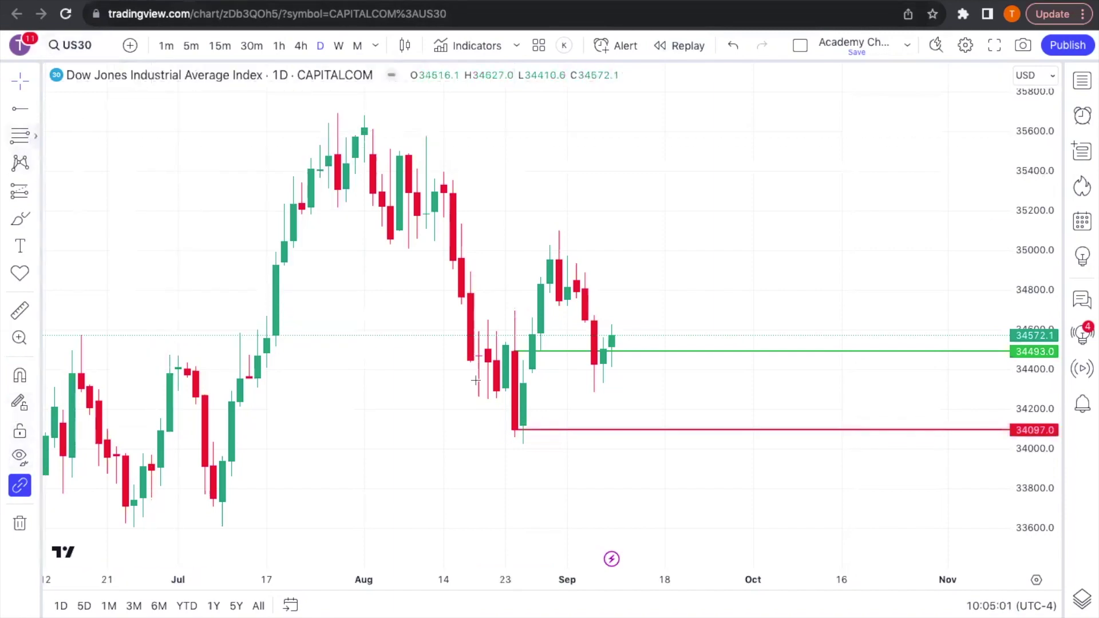
left_click(514, 351)
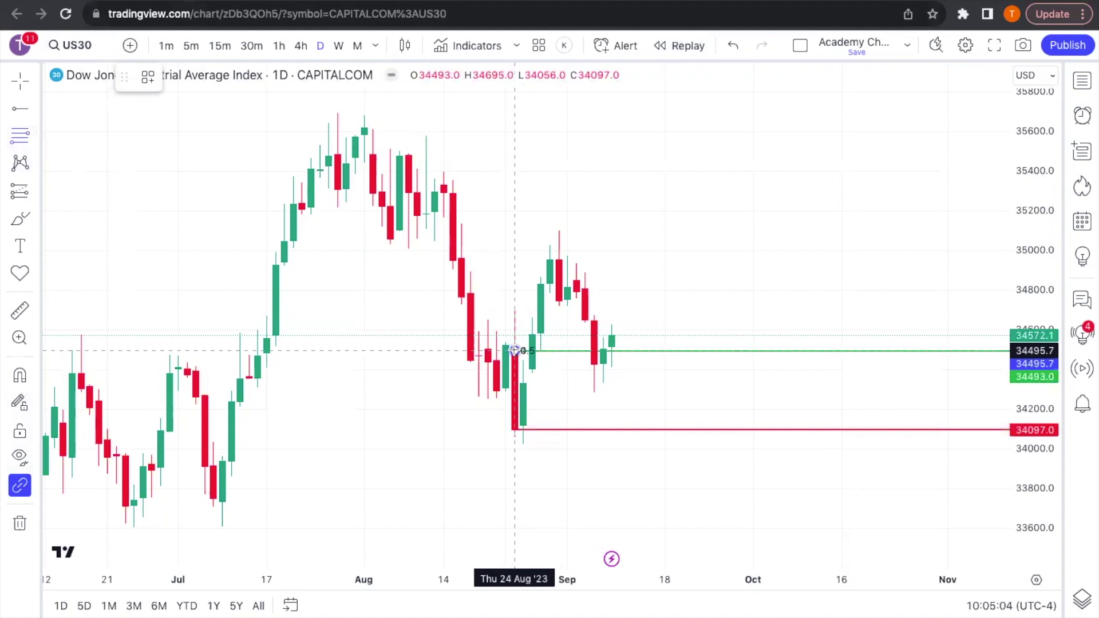
left_click(613, 430)
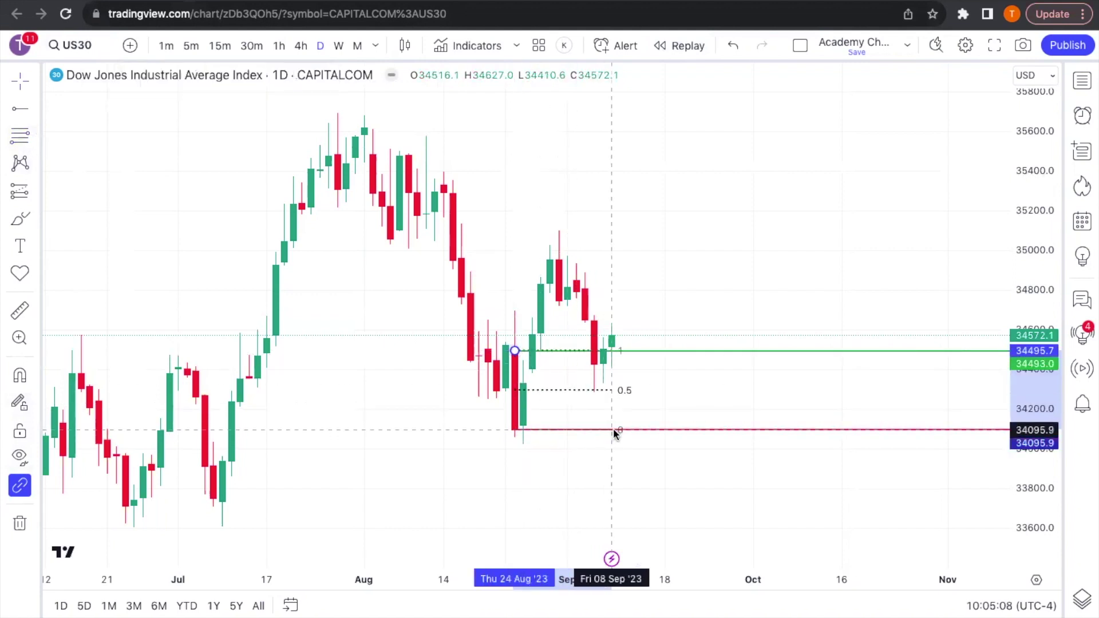
left_click(515, 352)
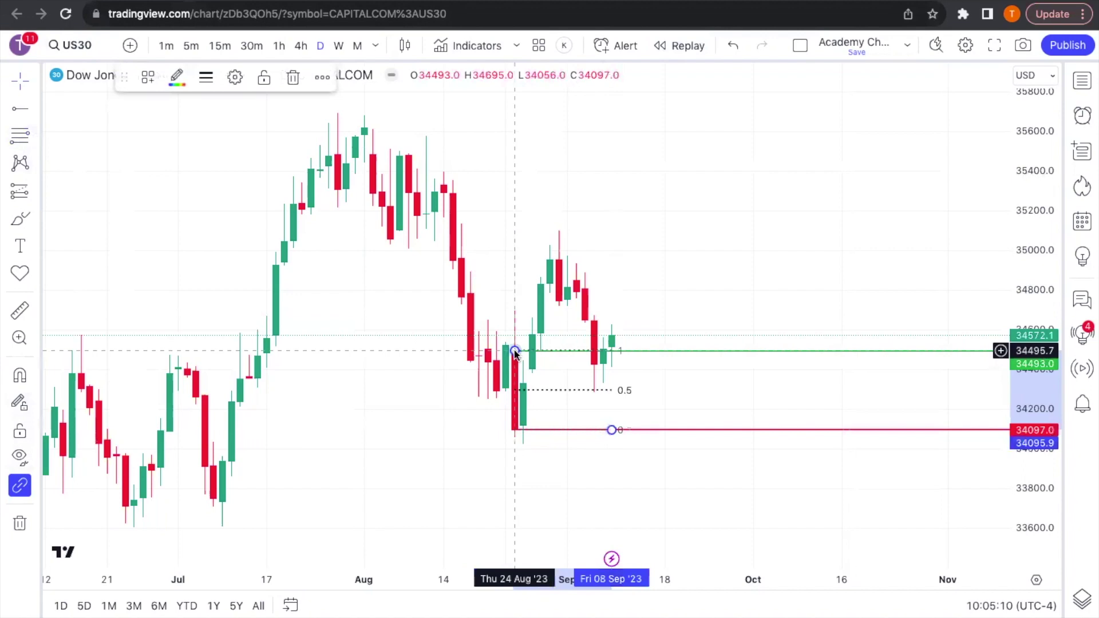
left_click_drag(513, 354, 513, 355)
left_click(500, 285)
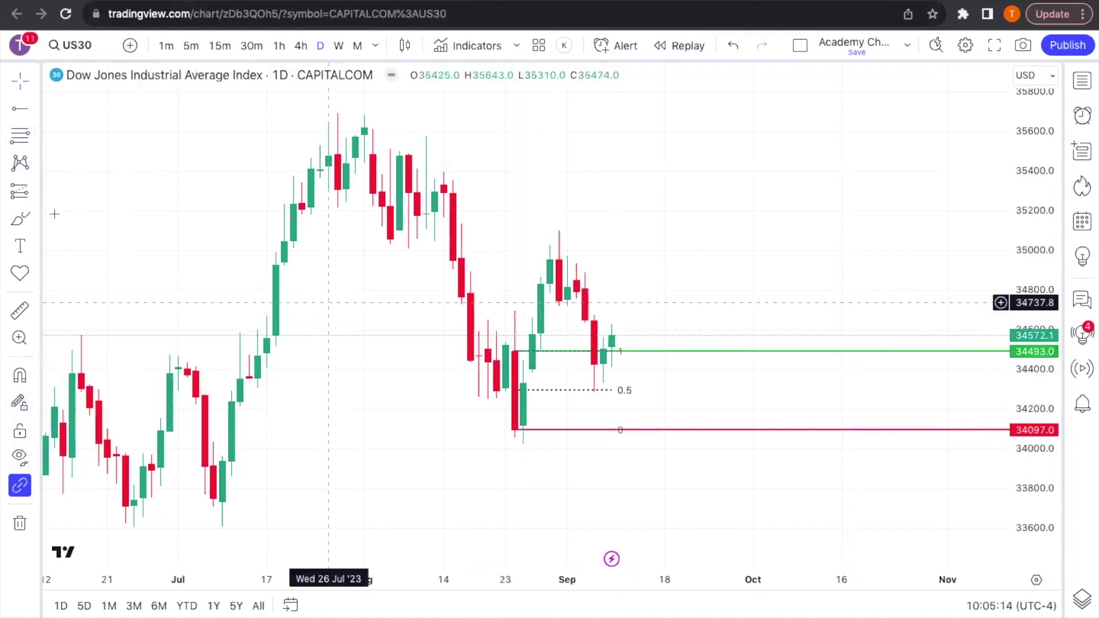
Step: Draw a horizontal ray at the 0.5 retracement level, about 34295.8, and style it as a 1px dashed green line
left_click(16, 104)
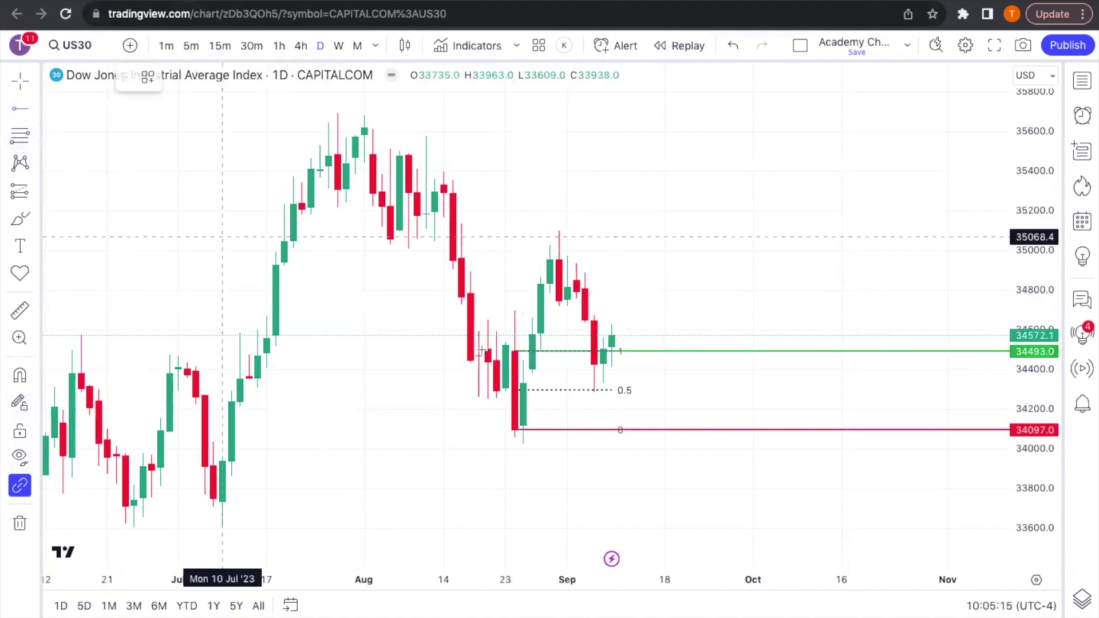
left_click(518, 390)
left_click(223, 77)
left_click(234, 110)
left_click(260, 77)
left_click(301, 132)
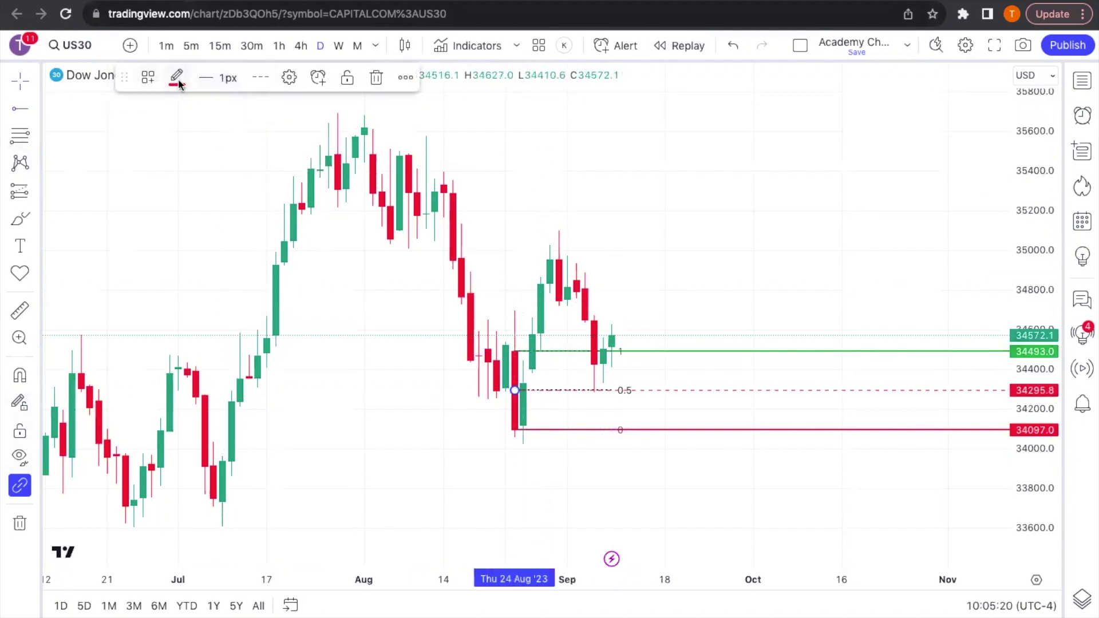
left_click(177, 77)
left_click(231, 129)
left_click(599, 356)
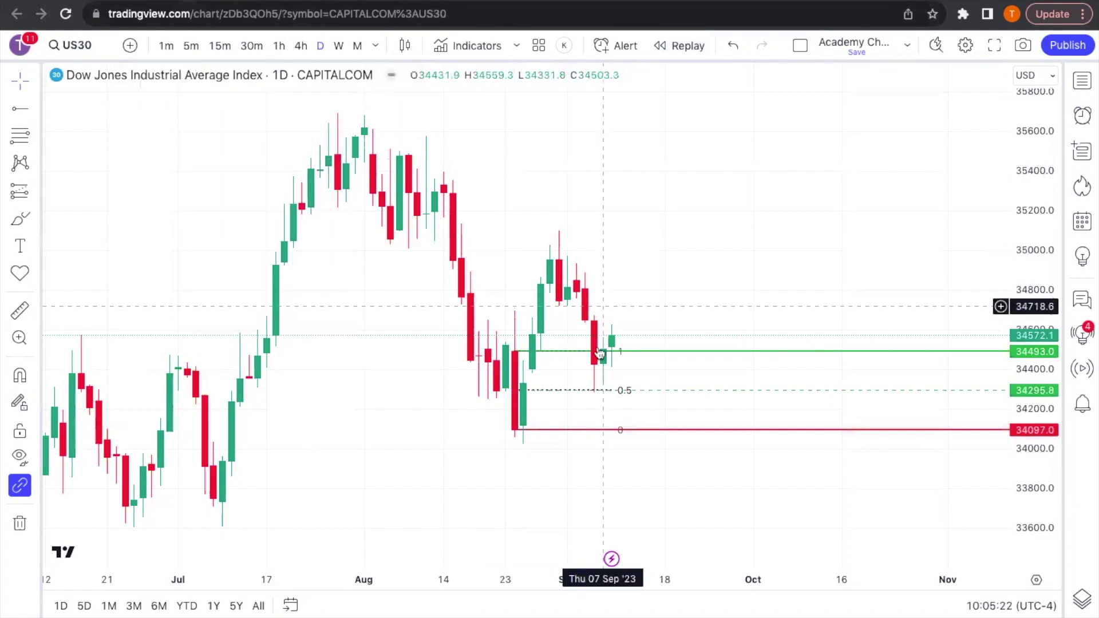
Step: Delete the Fib Retracement from the chart, keeping the three horizontal rays
left_click(517, 370)
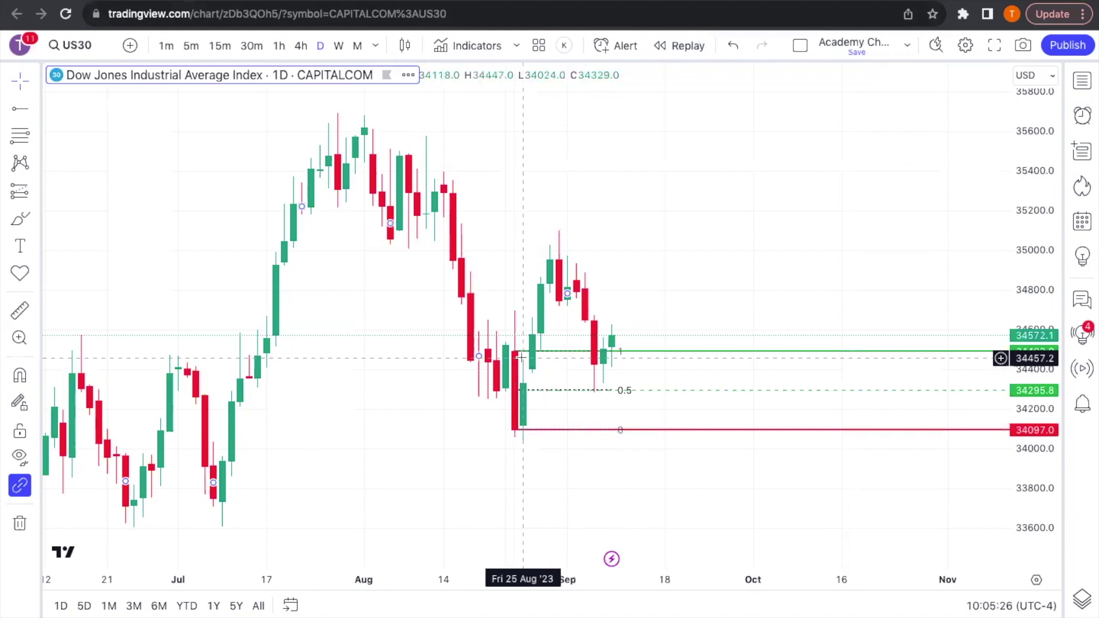
left_click(516, 350)
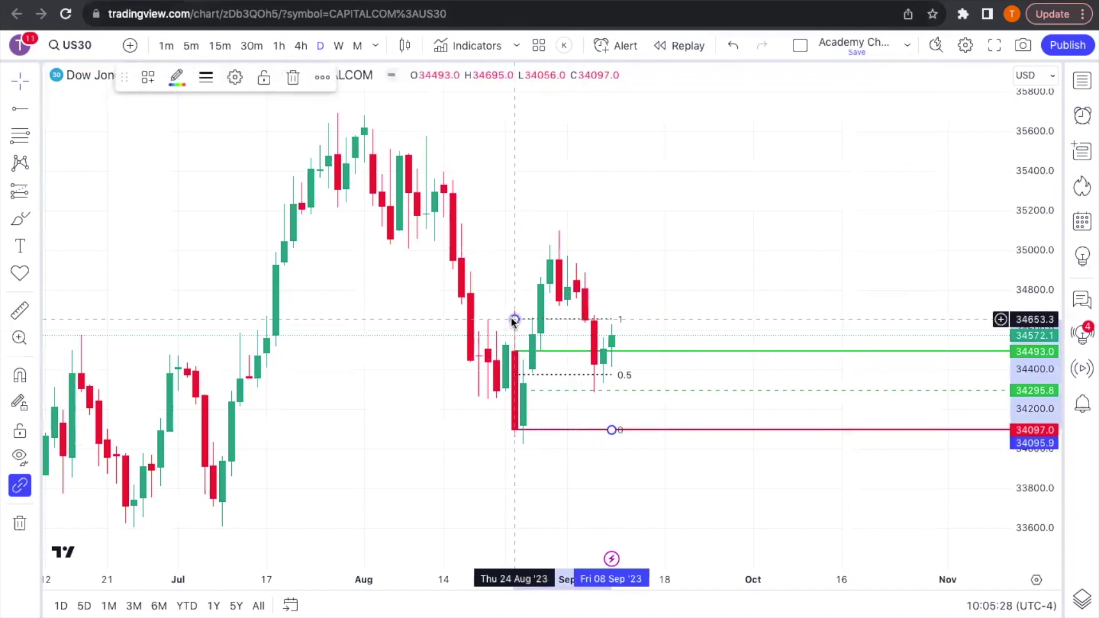
key("Delete")
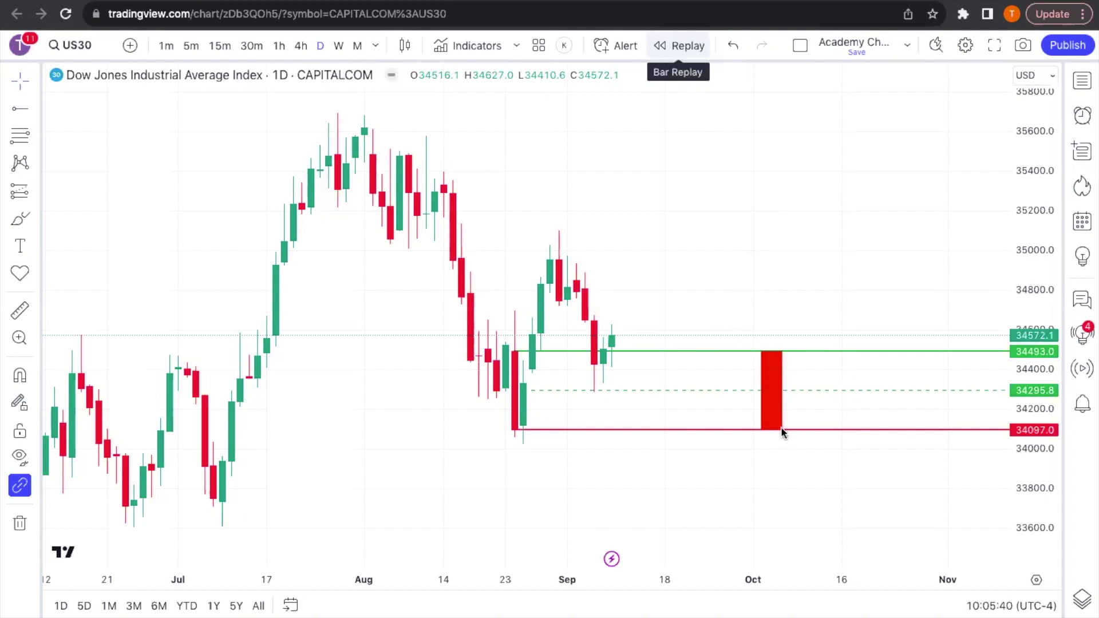
Step: Illustrate the candle, its wick, the price moves and the 50% level with freehand strokes, clearing the annotations at the end
left_click(782, 429)
left_click_drag(784, 417, 801, 382)
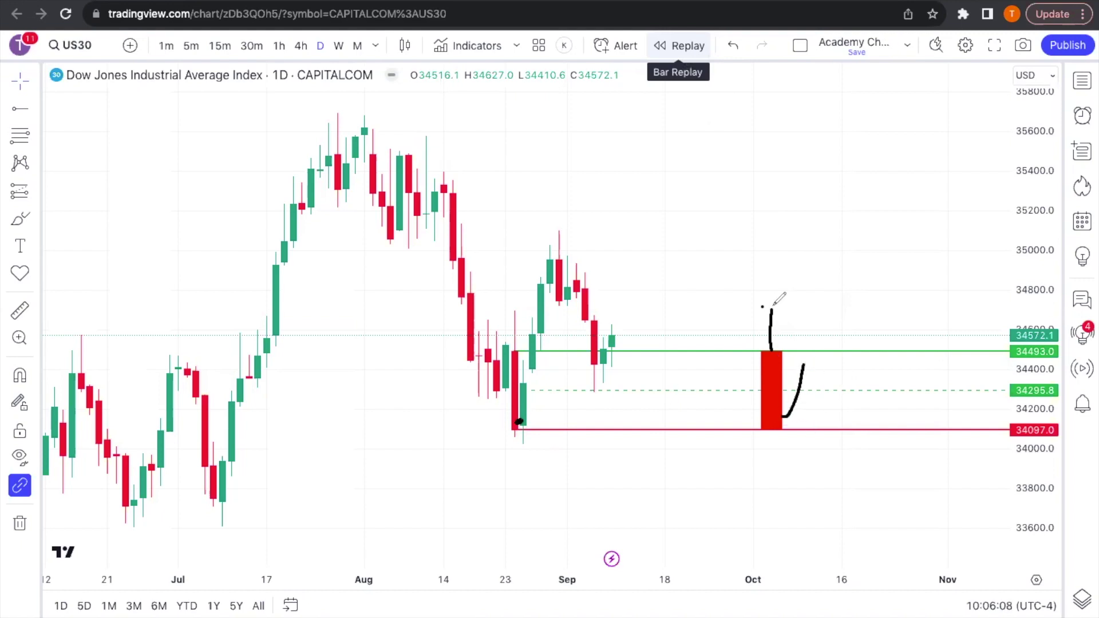
left_click_drag(793, 305, 821, 306)
left_click_drag(818, 329, 832, 284)
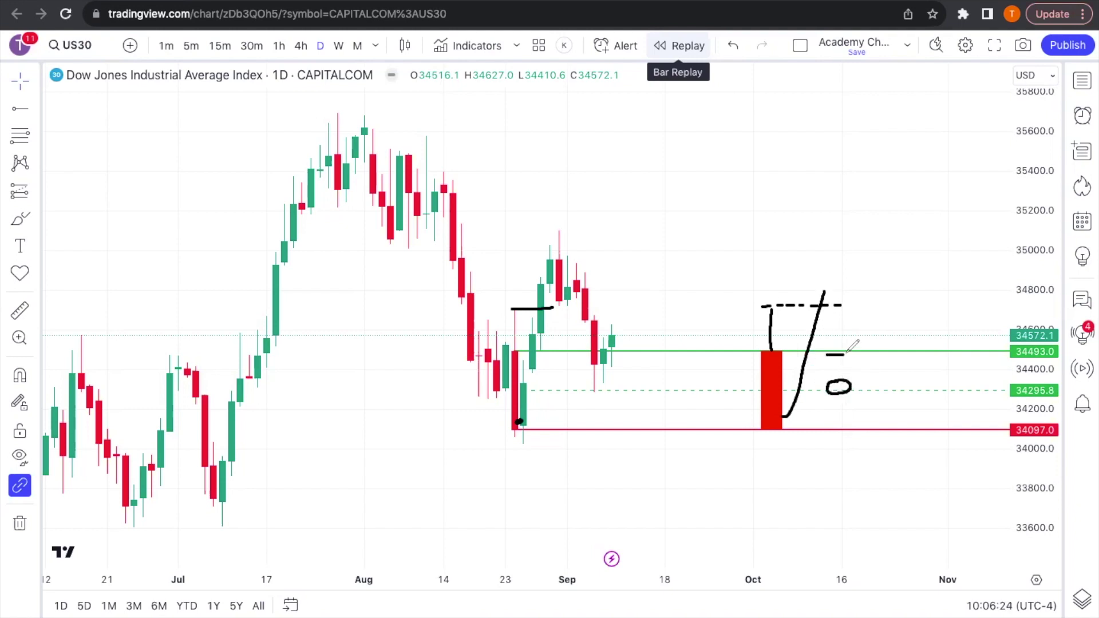
left_click_drag(839, 345, 832, 350)
left_click_drag(825, 291, 878, 239)
mouse_move(841, 343)
left_mouse_down()
mouse_move(862, 401)
mouse_move(895, 312)
left_mouse_up()
key("ctrl+z")
key("ctrl+z")
key("ctrl+alt+h")
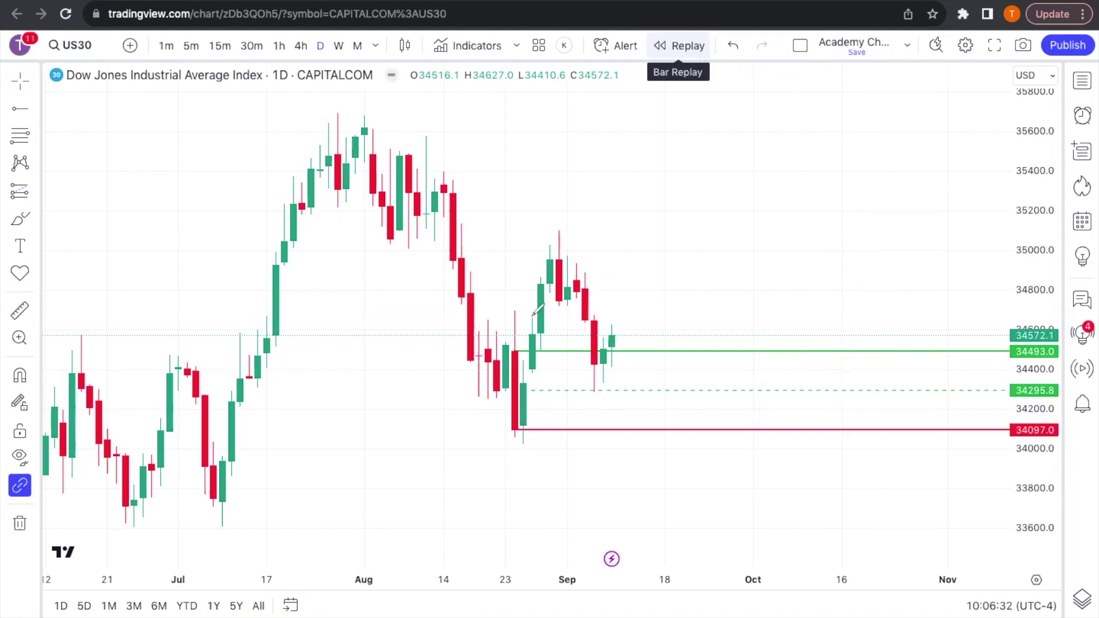
left_click_drag(514, 390, 645, 388)
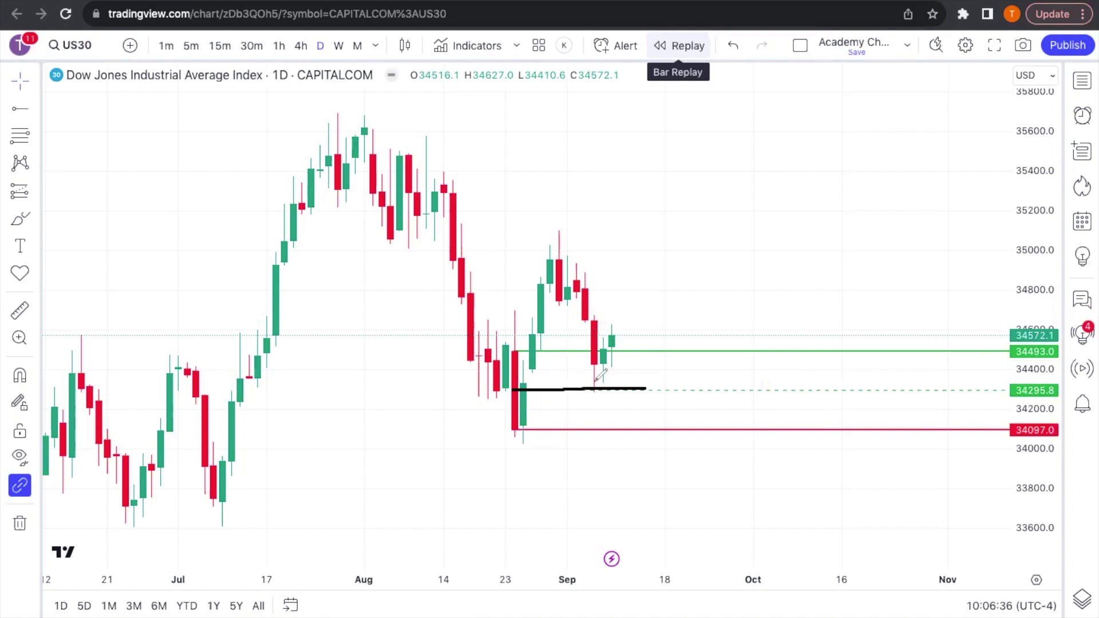
key("ctrl+z")
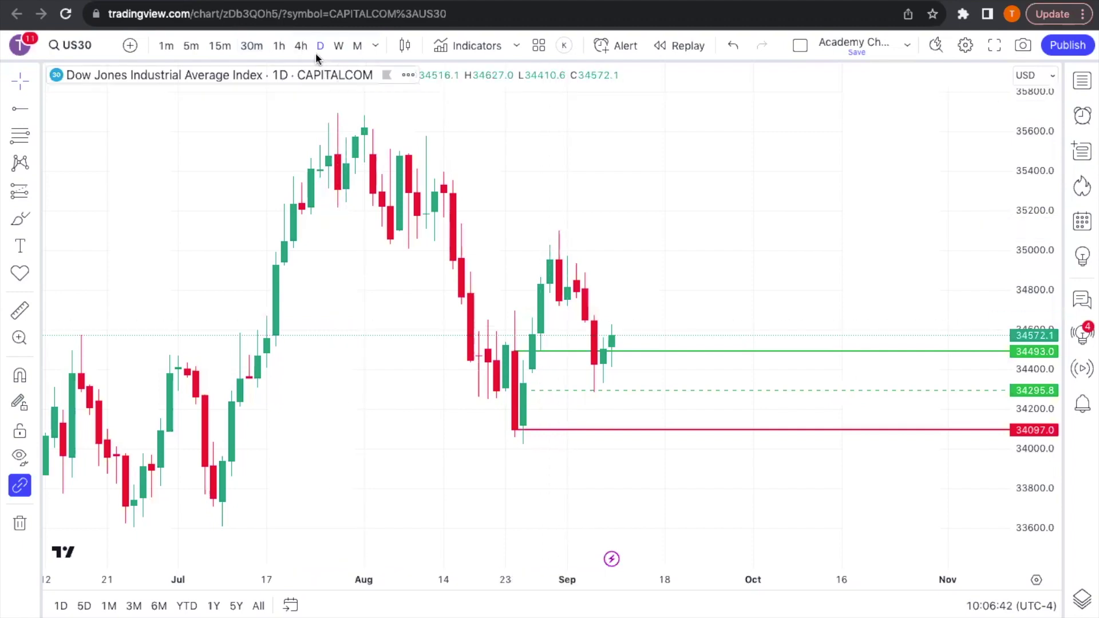
Step: Switch the chart to the 1-hour timeframe with all three levels in view
left_click(286, 49)
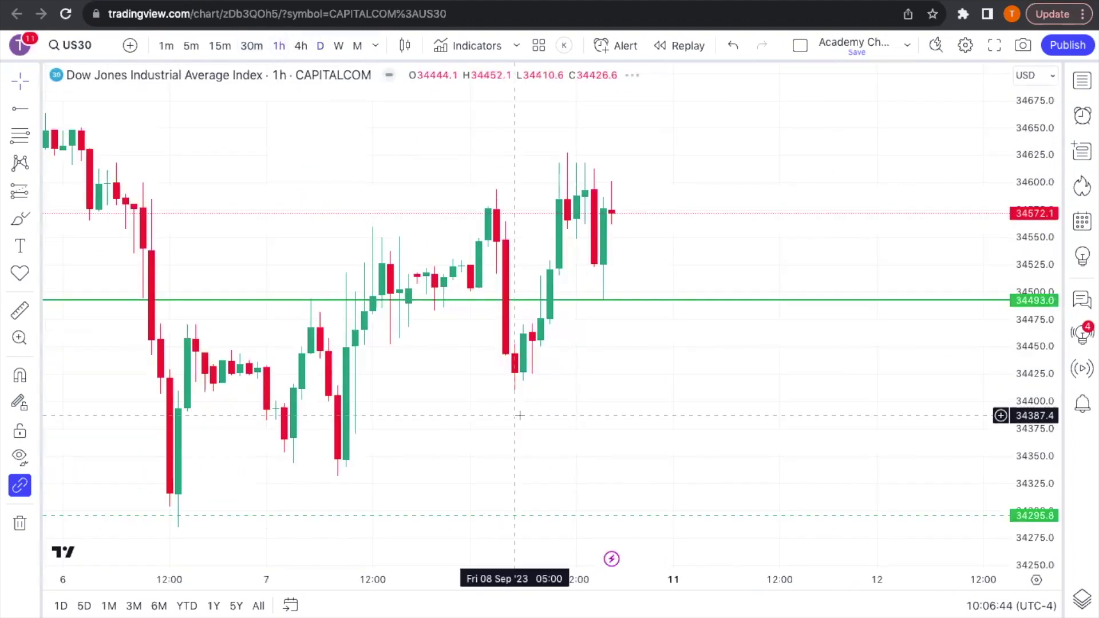
scroll(533, 435, "down", 5)
scroll(541, 455, "down", 2)
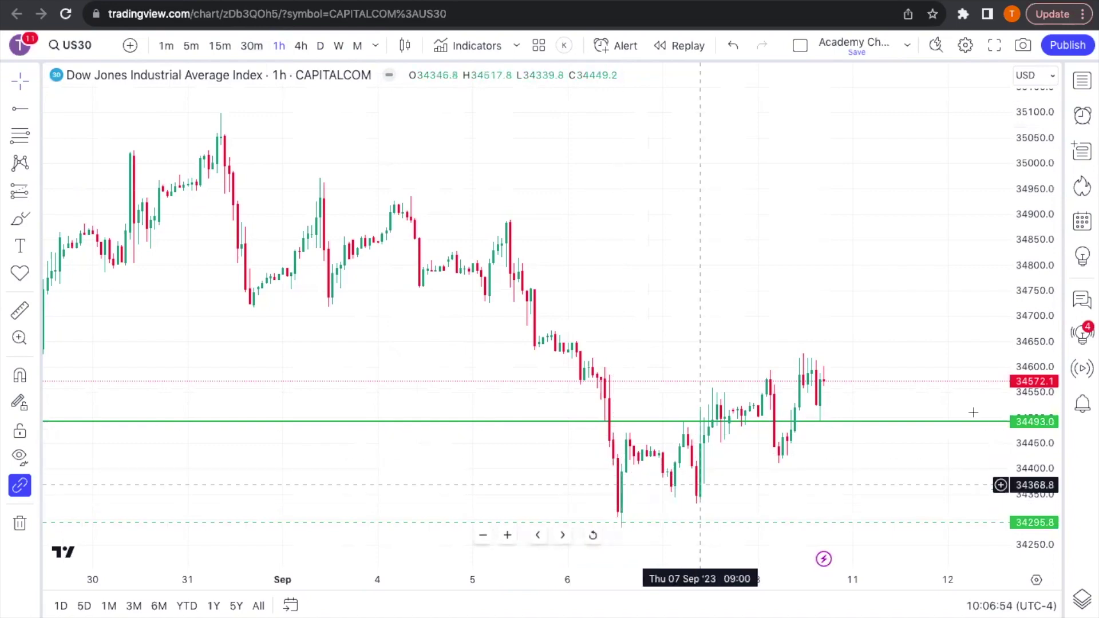
left_click_drag(1034, 426, 1029, 473)
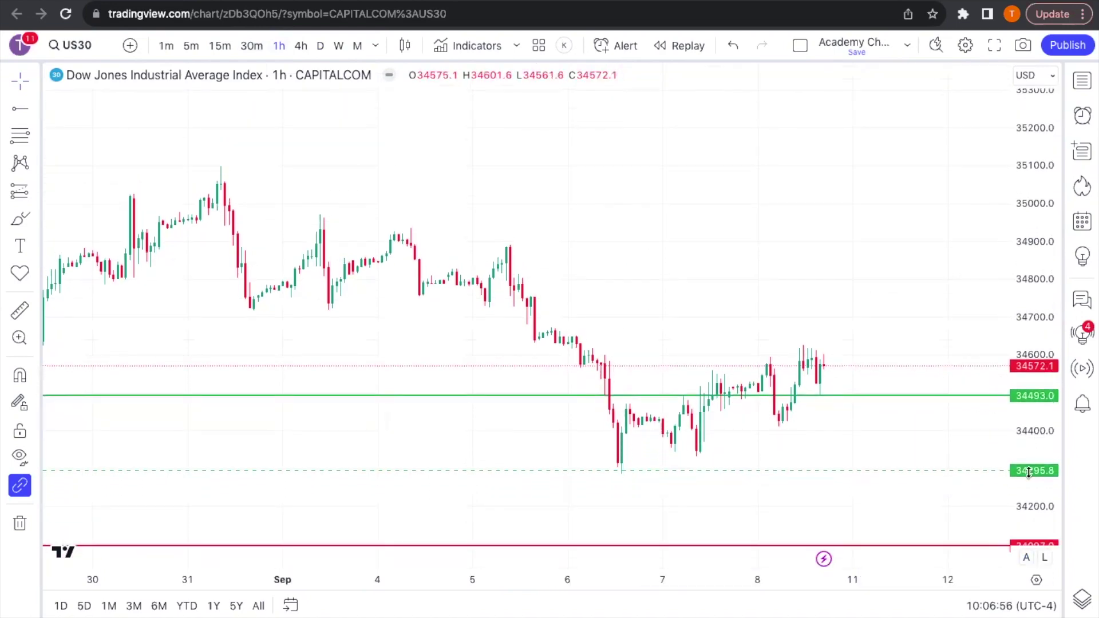
left_click_drag(667, 510, 609, 466)
Step: Place a Long Position with entry at 34295.8, stop at 34097.0 and target at about 34793.7, and delete it again
left_click(36, 191)
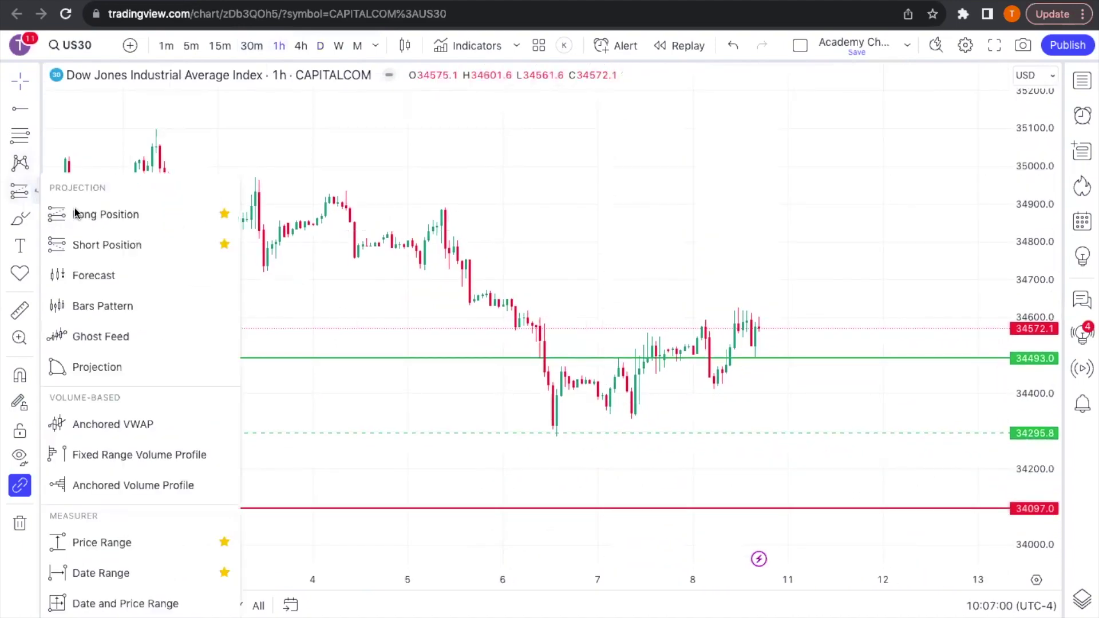
left_click(87, 215)
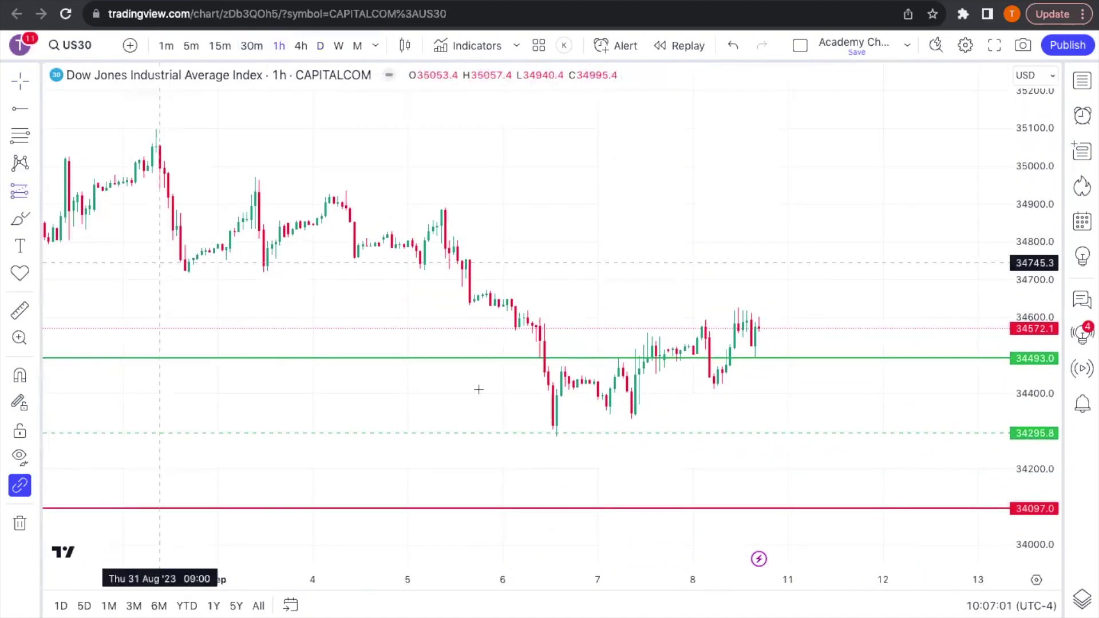
left_click(544, 433)
left_click_drag(545, 495, 547, 509)
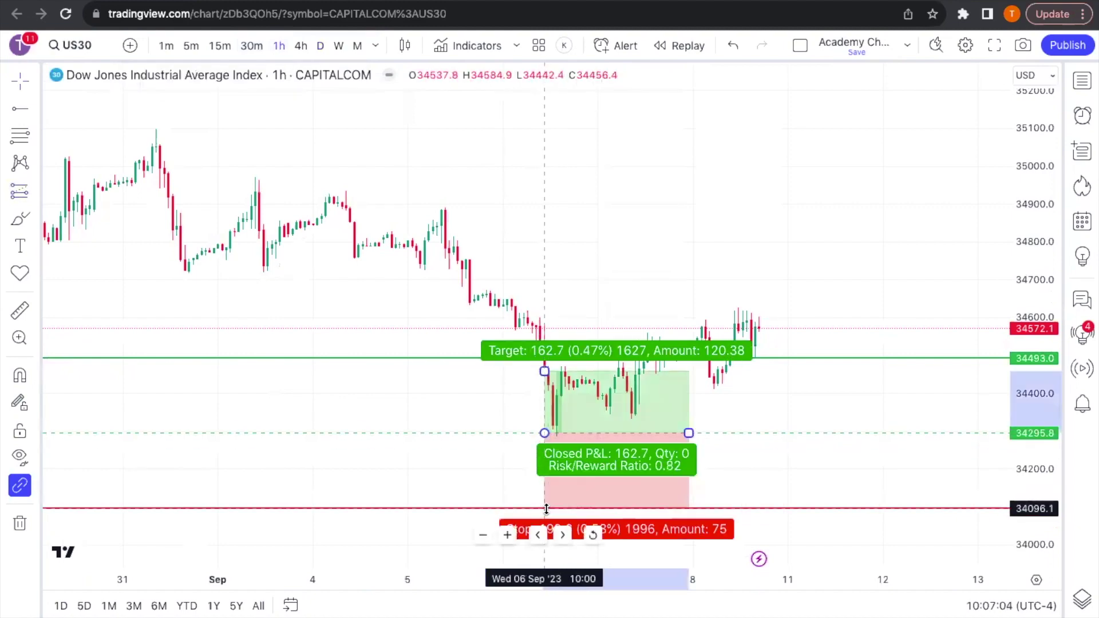
left_click_drag(545, 372, 544, 245)
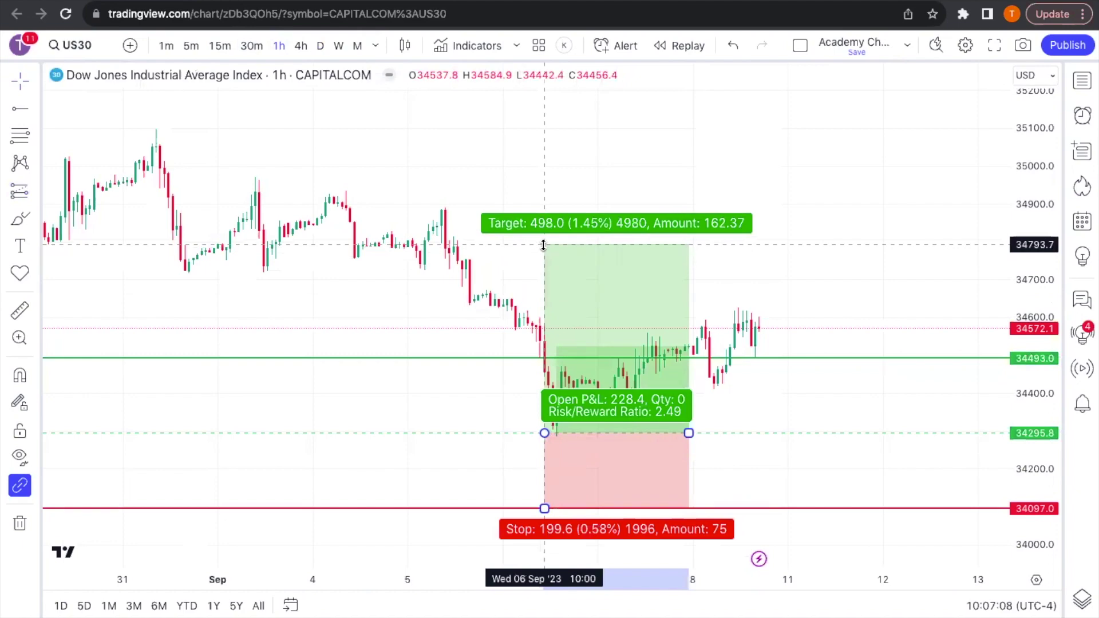
left_click(844, 287)
left_click(662, 301)
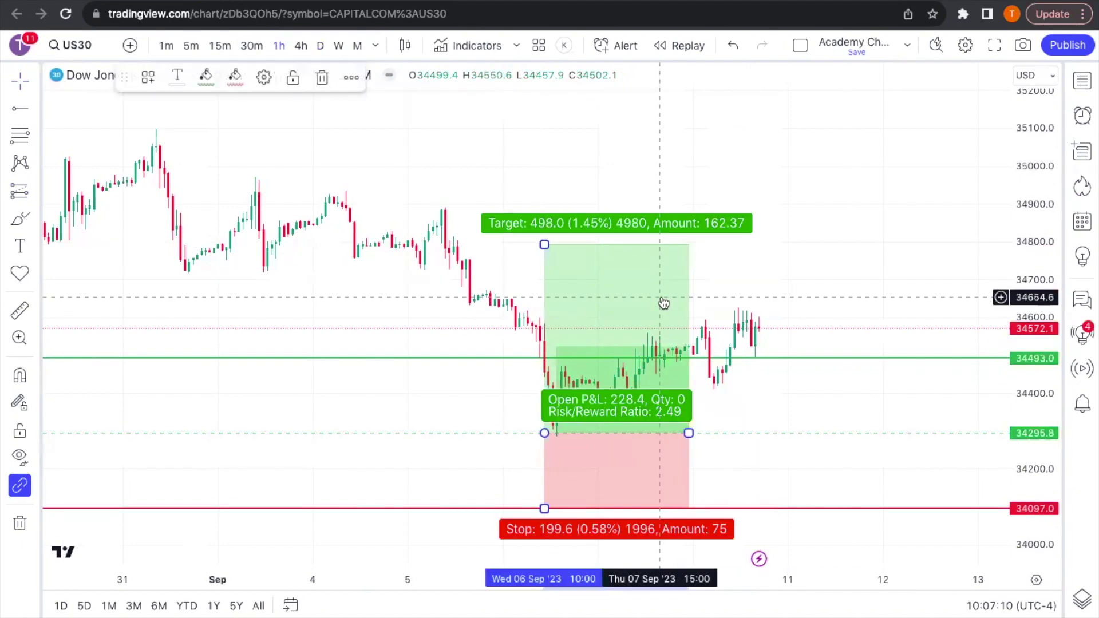
key("Delete")
Step: Draw a rectangle spanning about 23 to 25 August between the 34493.0 and 34097.0 levels and fill it light red
scroll(469, 348, "down", 5)
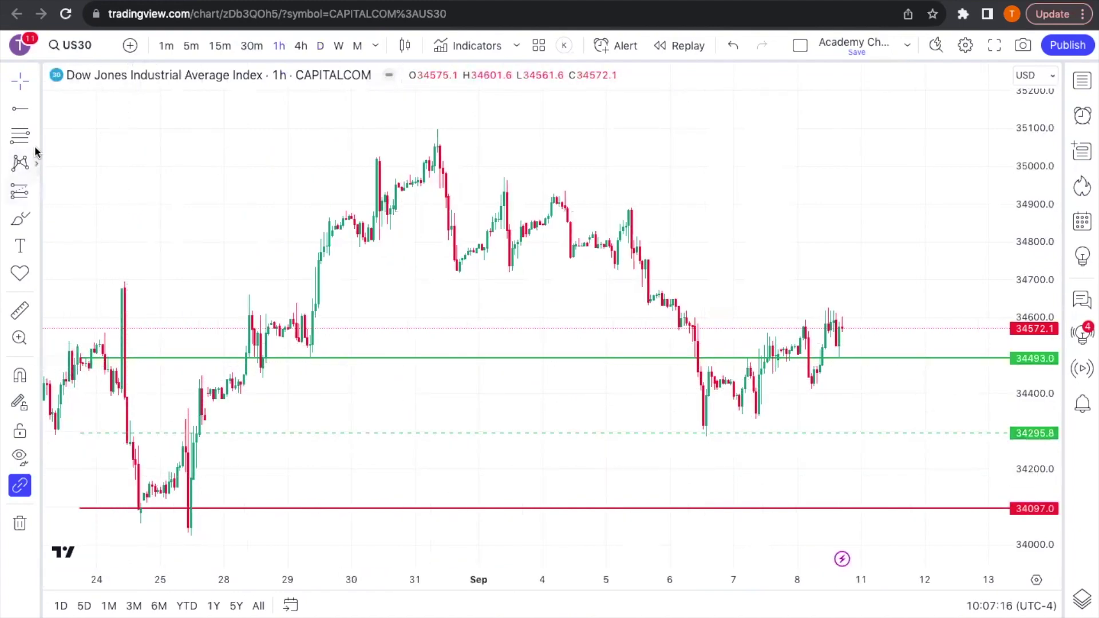
left_click(34, 217)
left_click(99, 370)
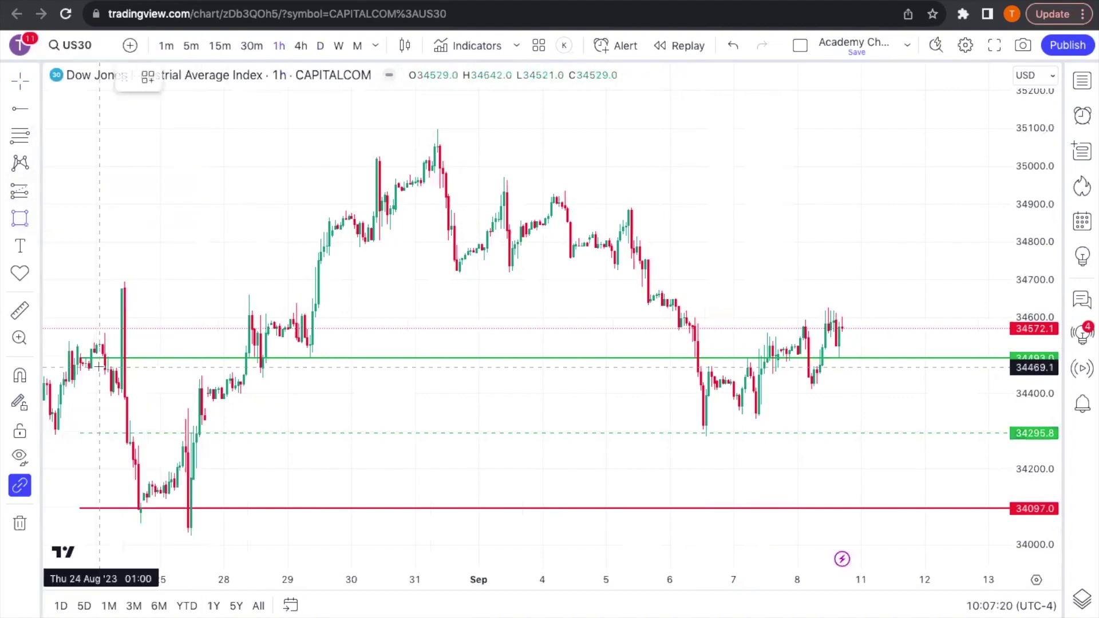
left_click(77, 358)
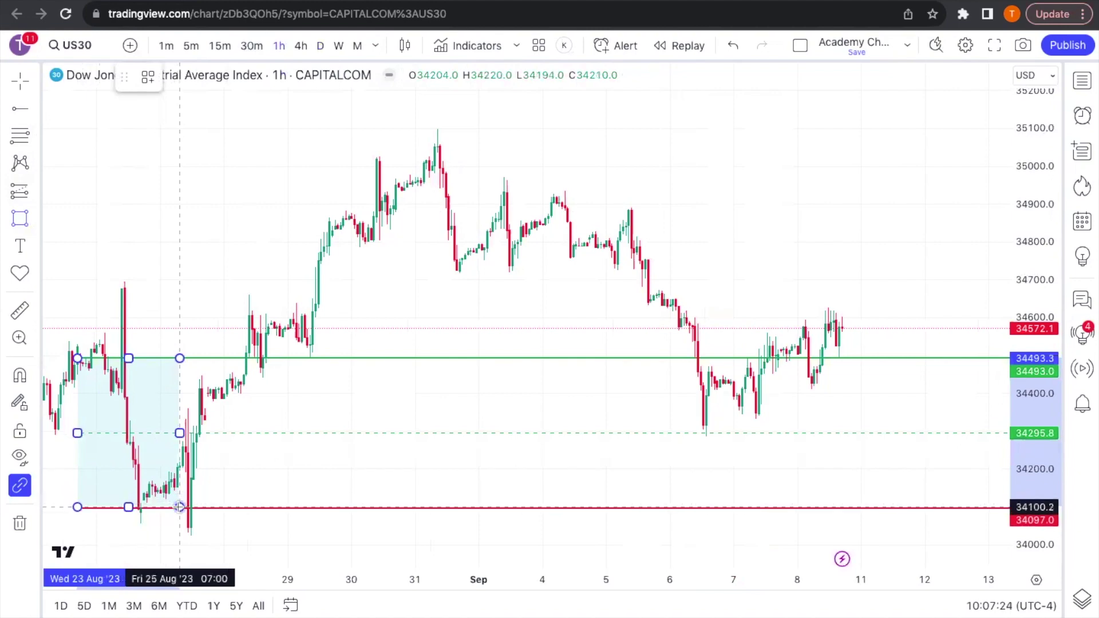
left_click(177, 507)
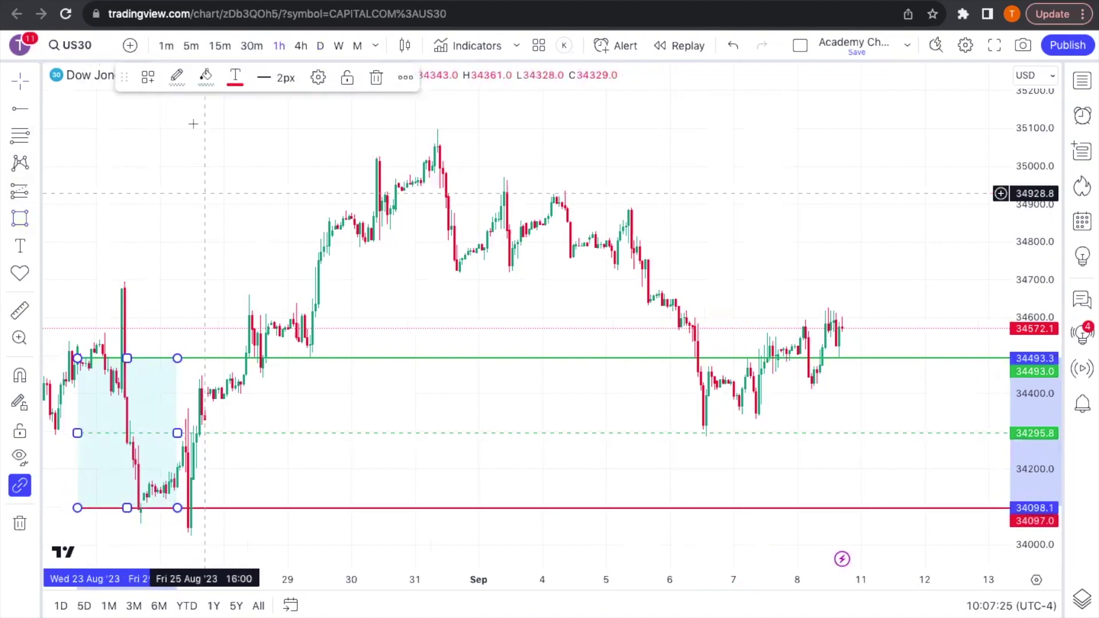
left_click(205, 75)
left_click(208, 126)
left_click(154, 328)
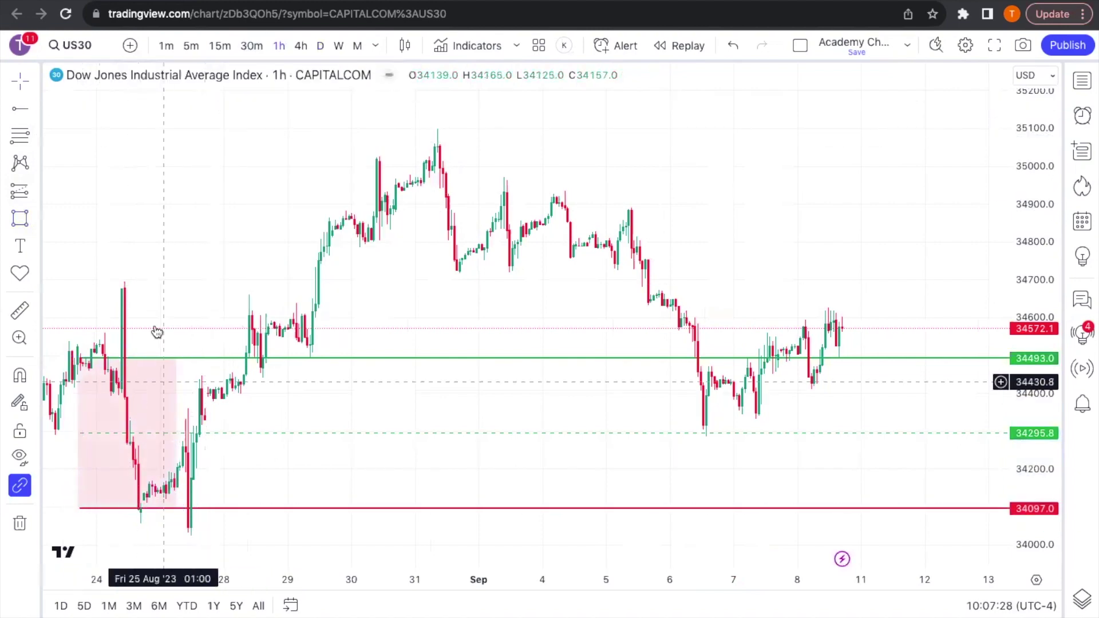
Step: Draw a narrow rectangle around the 24 August price spike, spanning about 34694.9 down to 34497.3
left_click(20, 218)
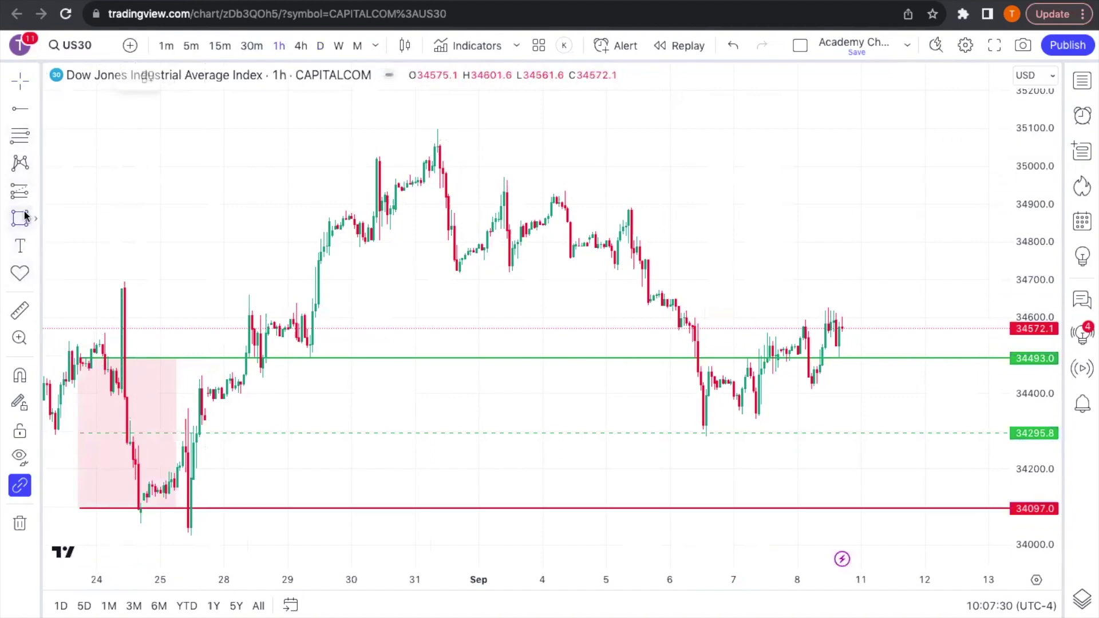
left_click(123, 283)
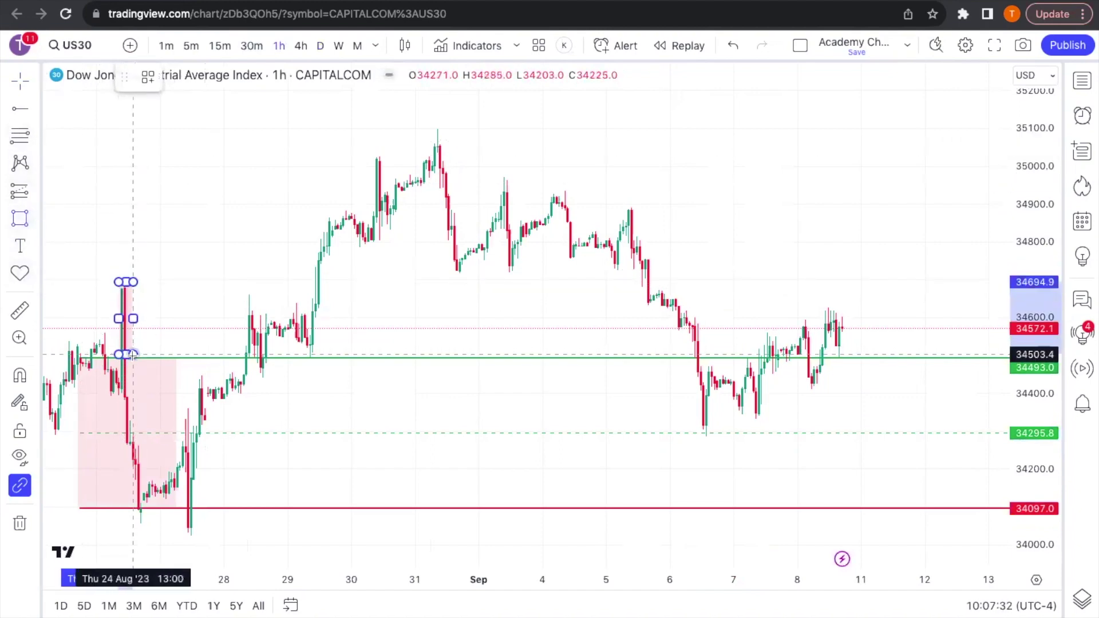
left_click(133, 357)
Step: Fill the narrow rectangle on the 24 August spike with black and raise its fill opacity
left_click(207, 76)
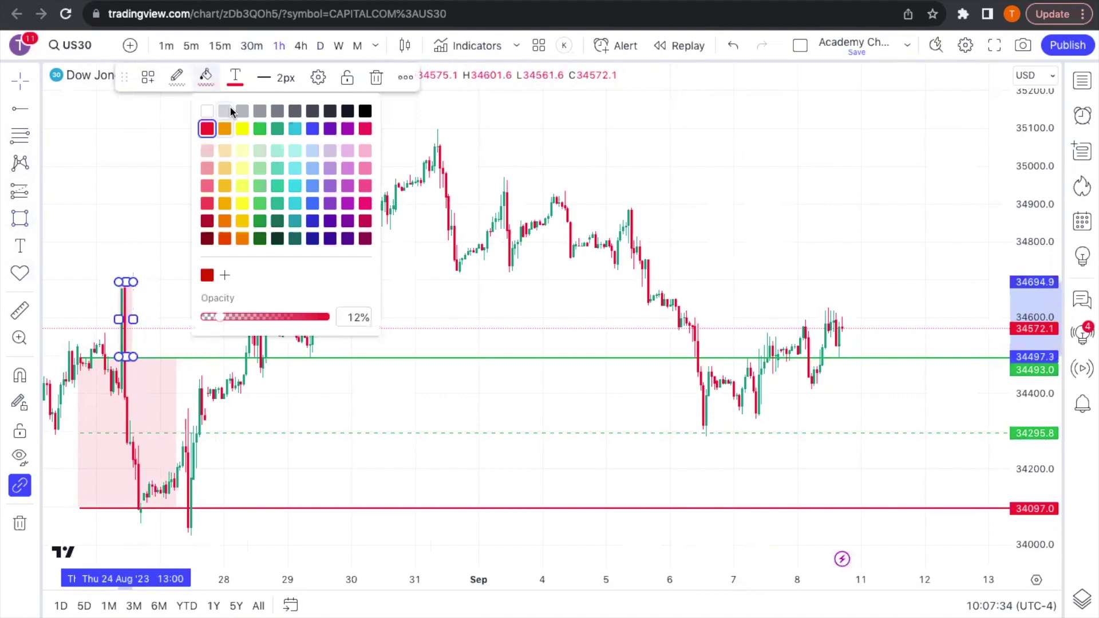
key("Escape")
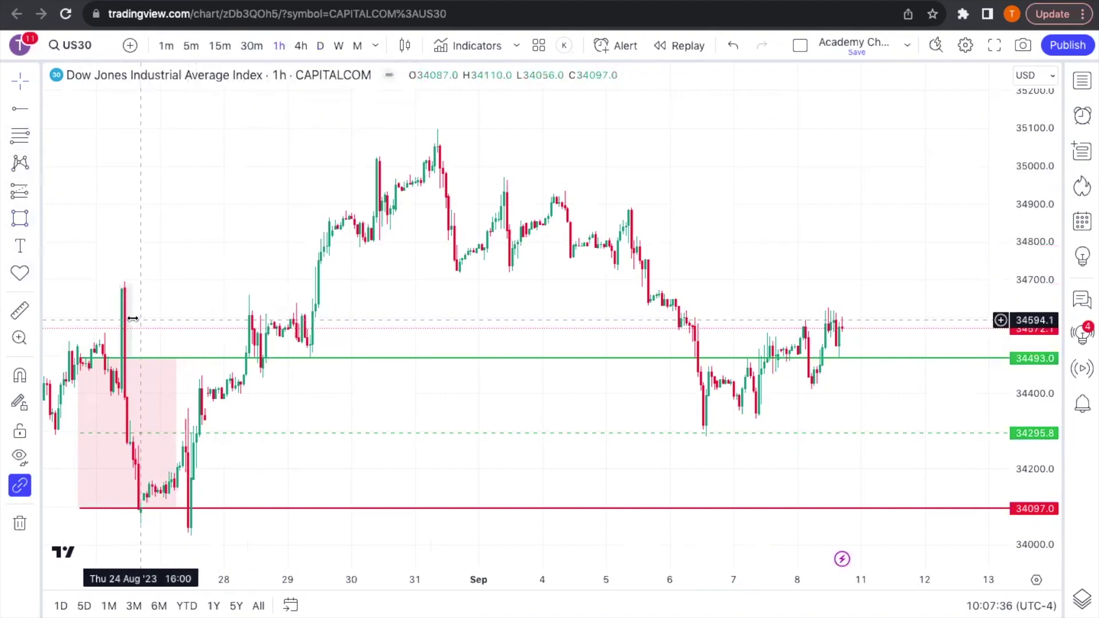
left_click(206, 76)
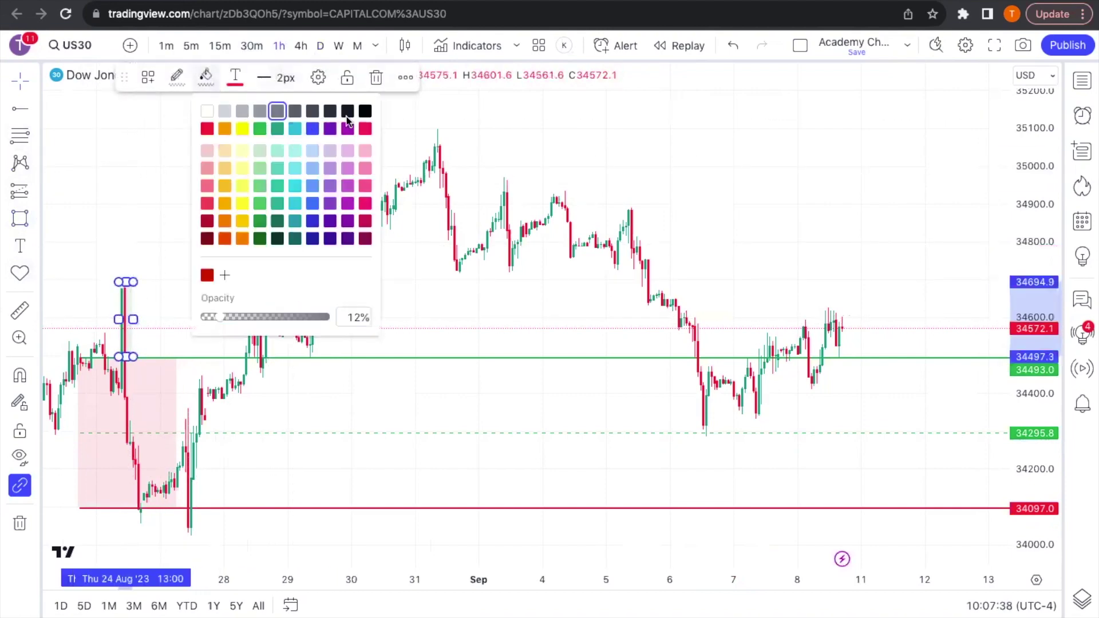
left_click(365, 111)
left_click(206, 76)
left_click_drag(216, 318, 255, 314)
left_click(190, 353)
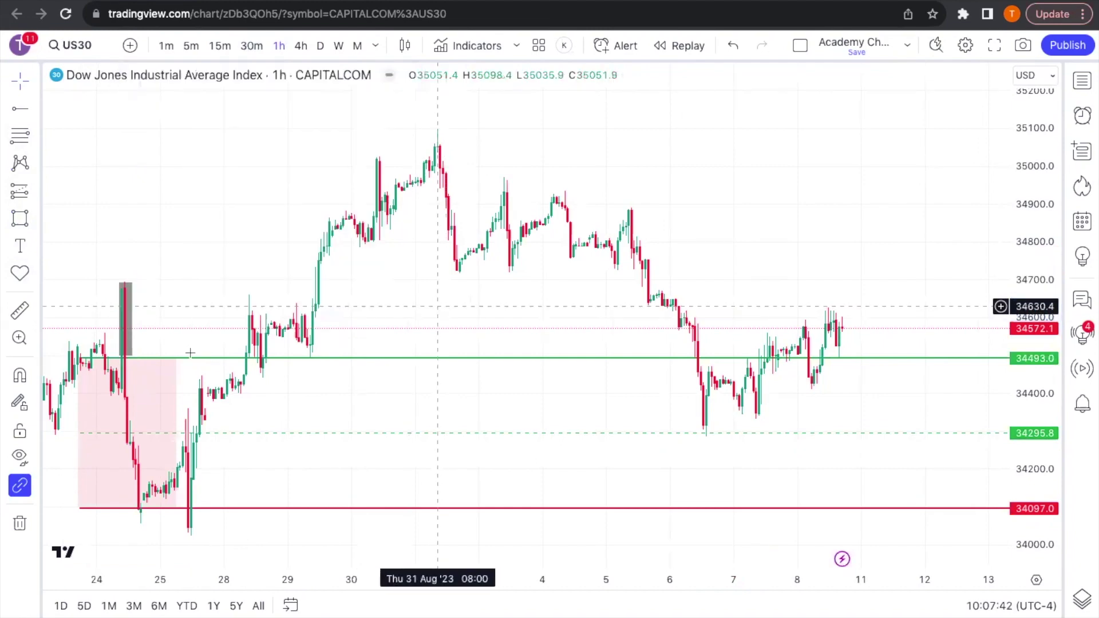
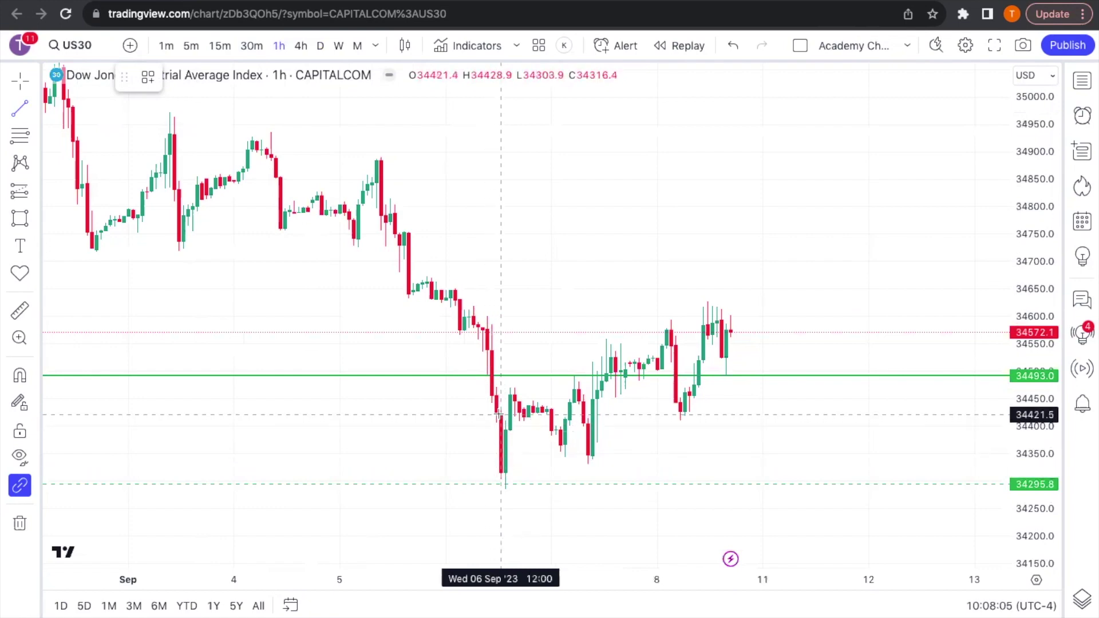
Step: Draw a near-horizontal trend line from the 6 September 12:00 candle's open at 34421.5 to about 7 September 19:00
left_click(500, 414)
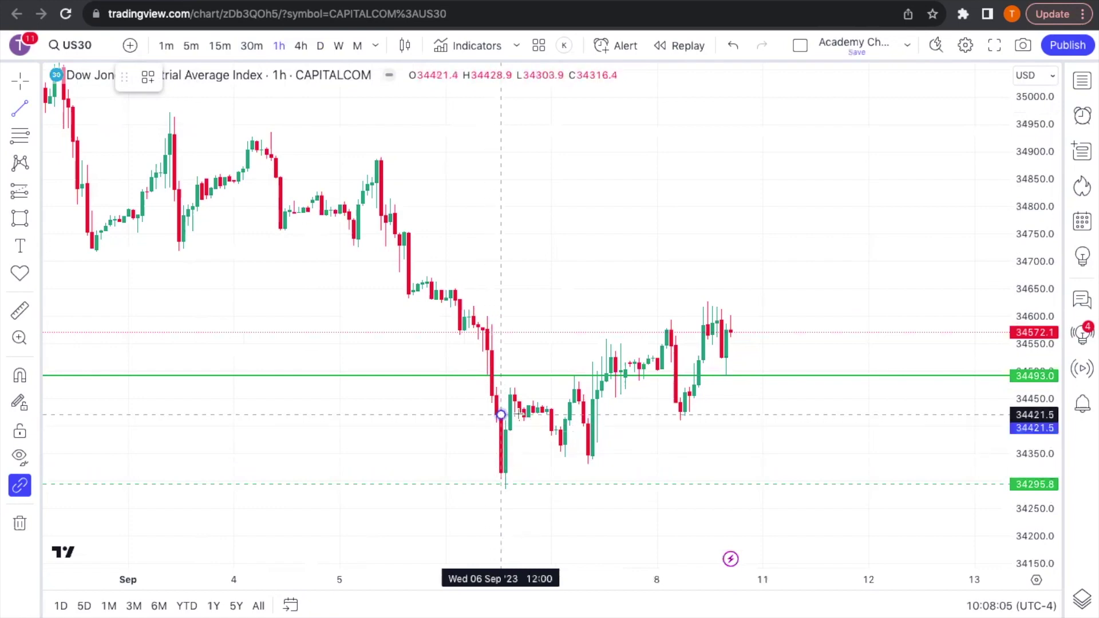
left_click(632, 413)
left_click(653, 445)
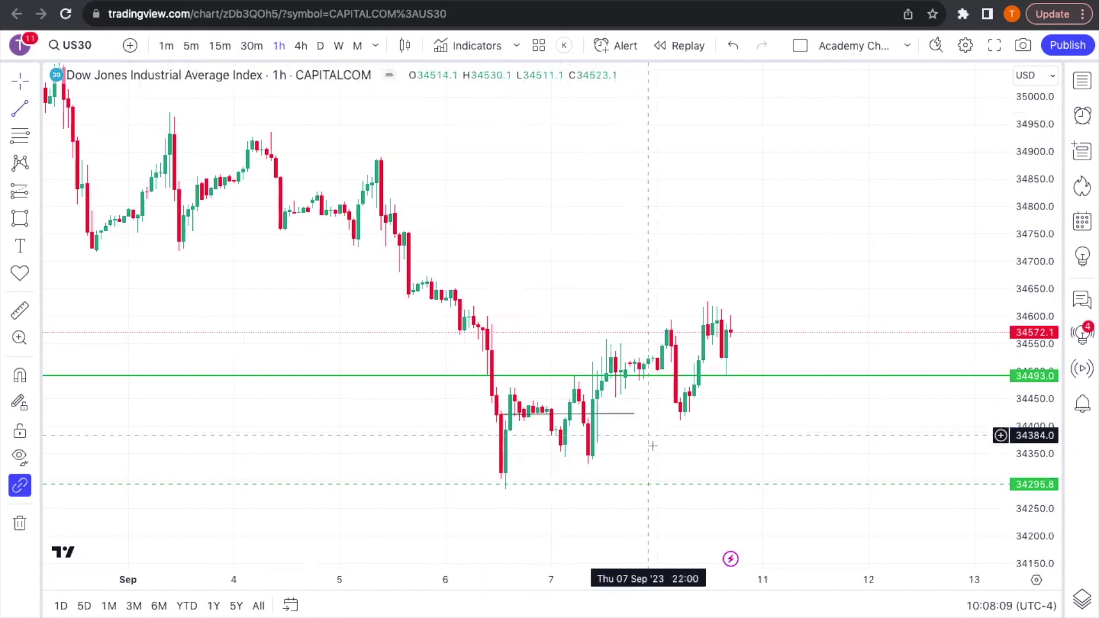
Step: Clone the trend line and move the copy down to the close of the 6 September 12:00 candle
scroll(652, 450, "down", 1)
scroll(653, 449, "down", 1)
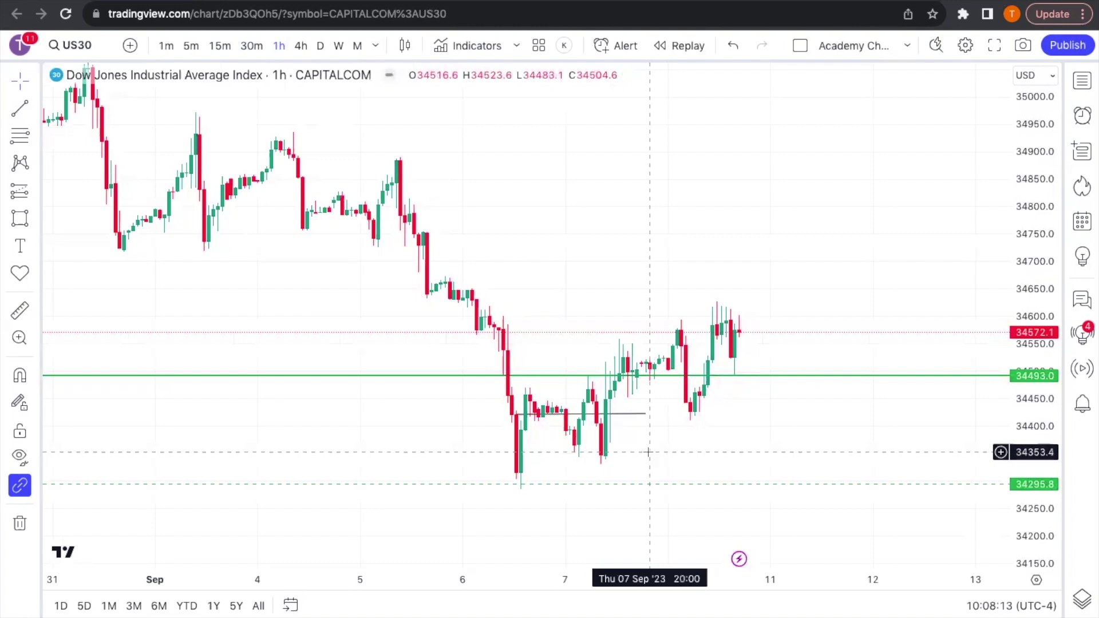
left_click(516, 417)
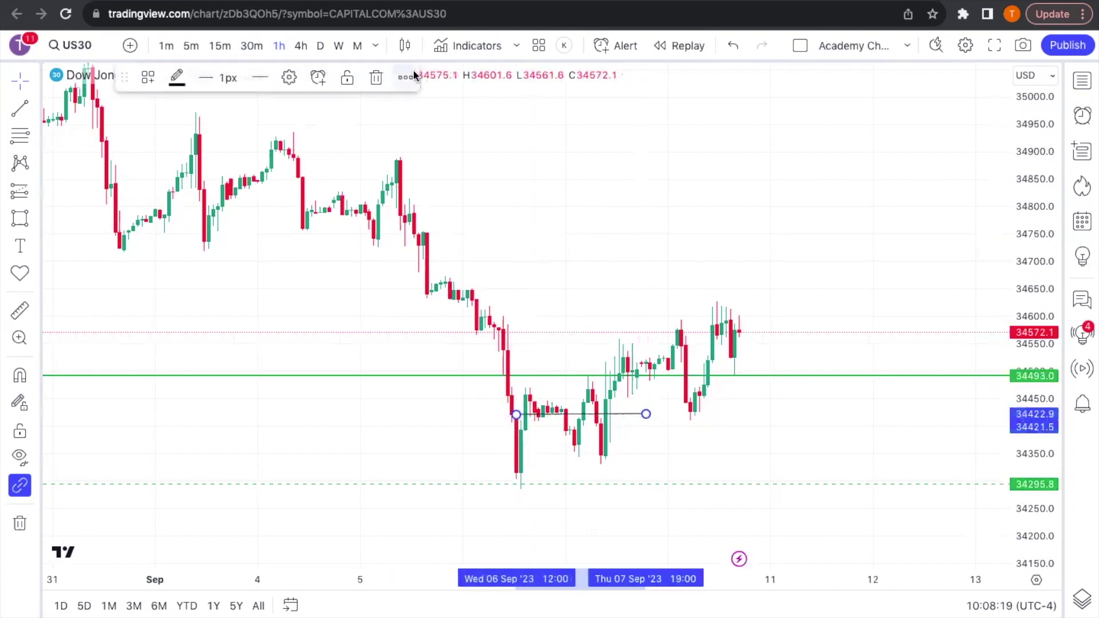
left_click(406, 77)
mouse_move(426, 133)
left_click(439, 170)
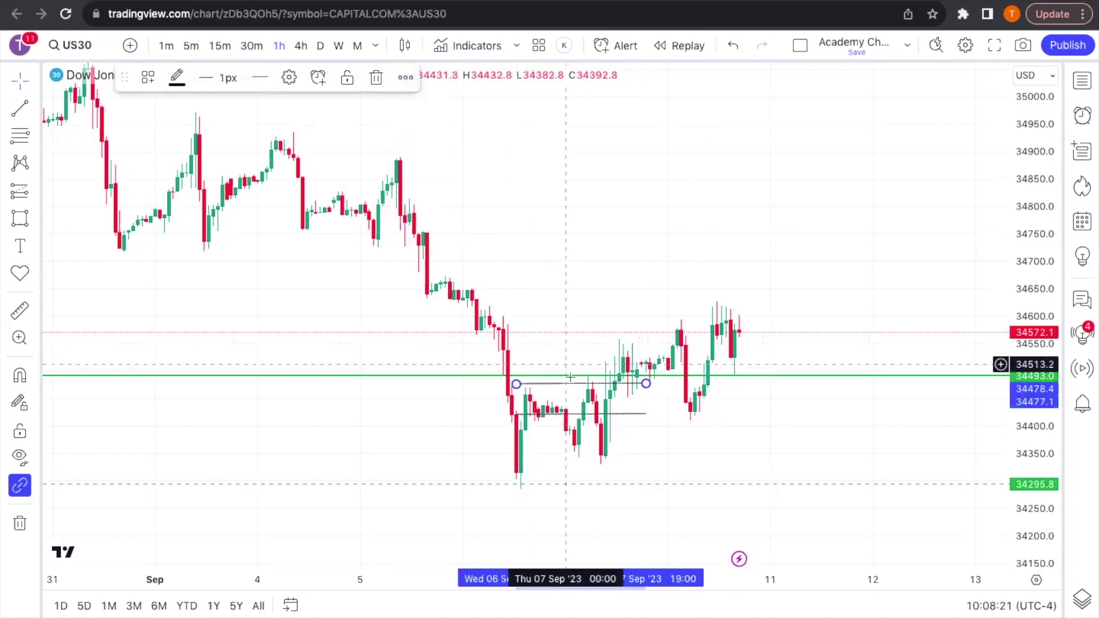
left_click_drag(571, 467, 571, 481)
left_click(497, 439)
Step: Place a Fib Retracement from the upper trend line at 34421.5 on 6 September down to the lower trend line
left_click(20, 136)
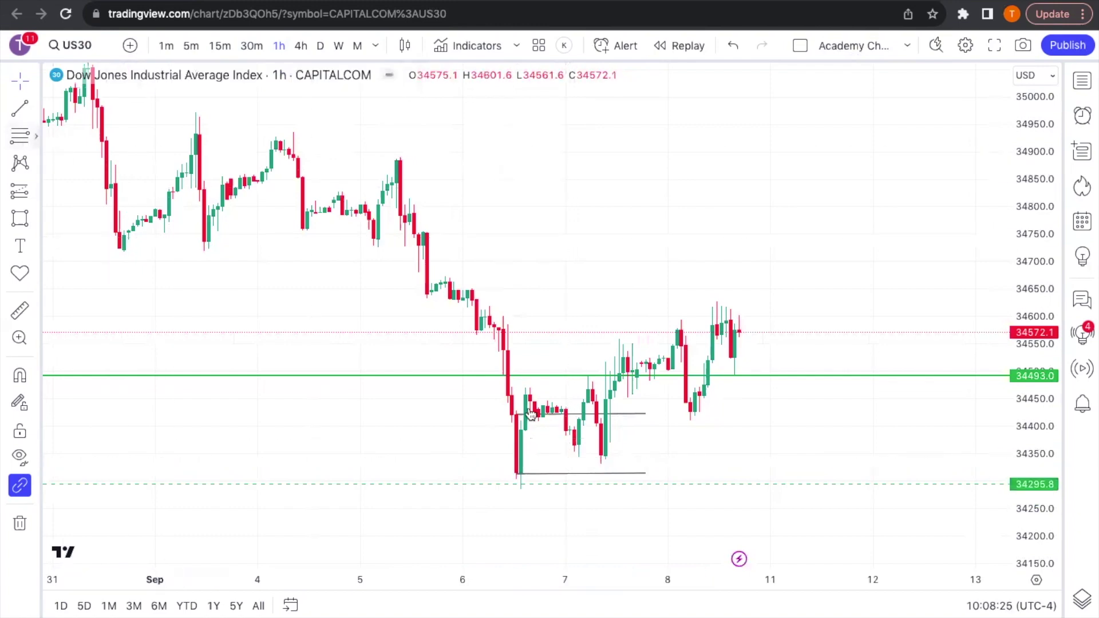
left_click(517, 414)
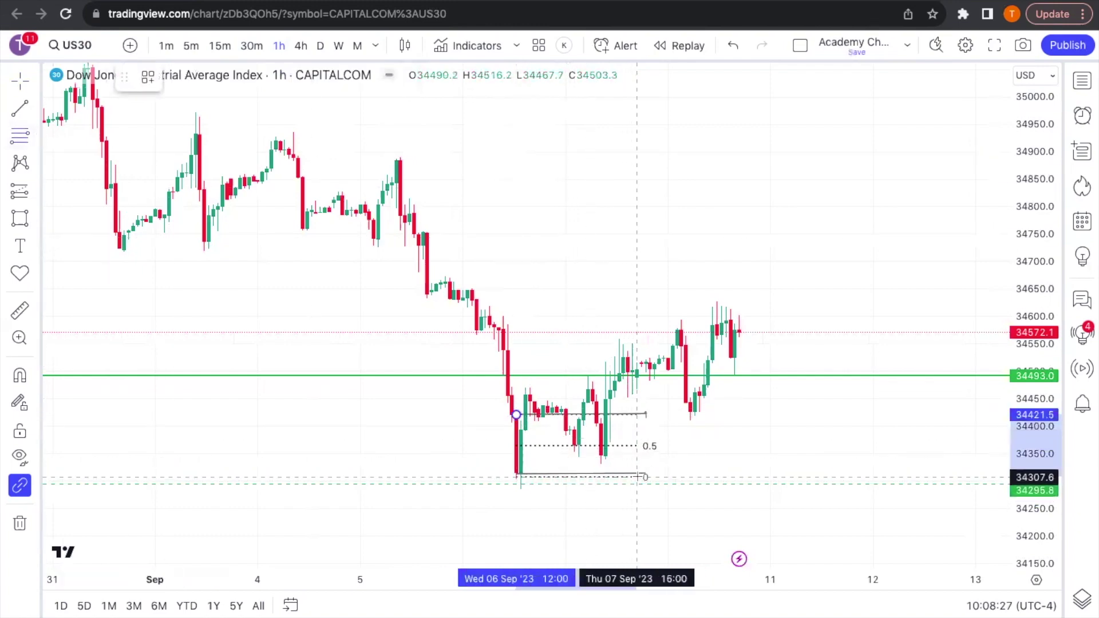
left_click(641, 473)
left_click(663, 471)
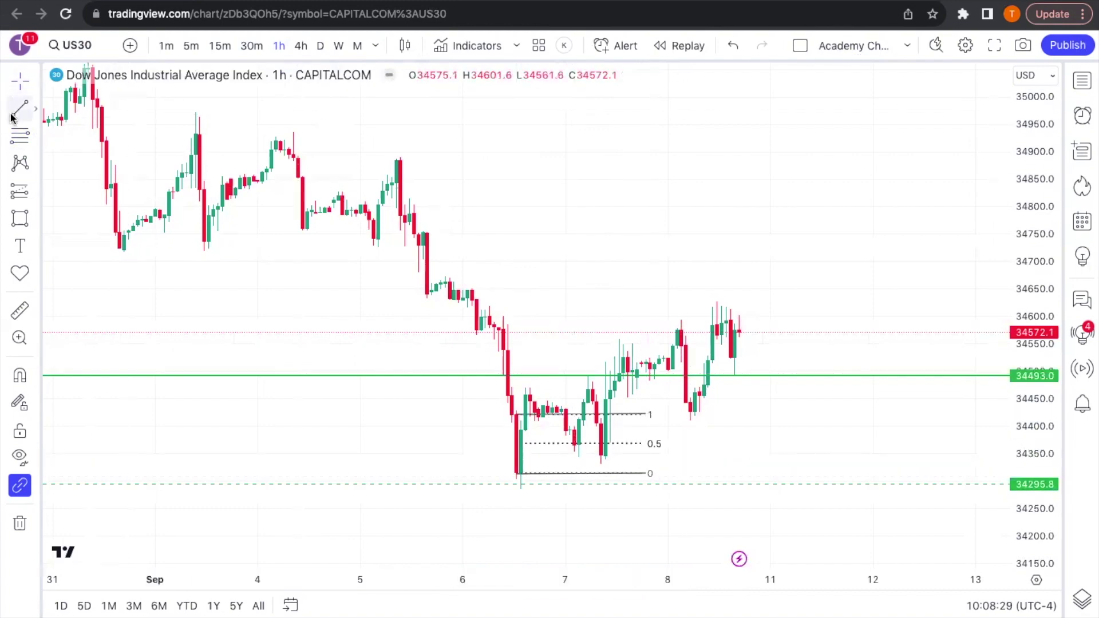
Step: Draw a trend line along the 0.5 level at 34368.7 and delete the Fib Retracement
left_click(516, 444)
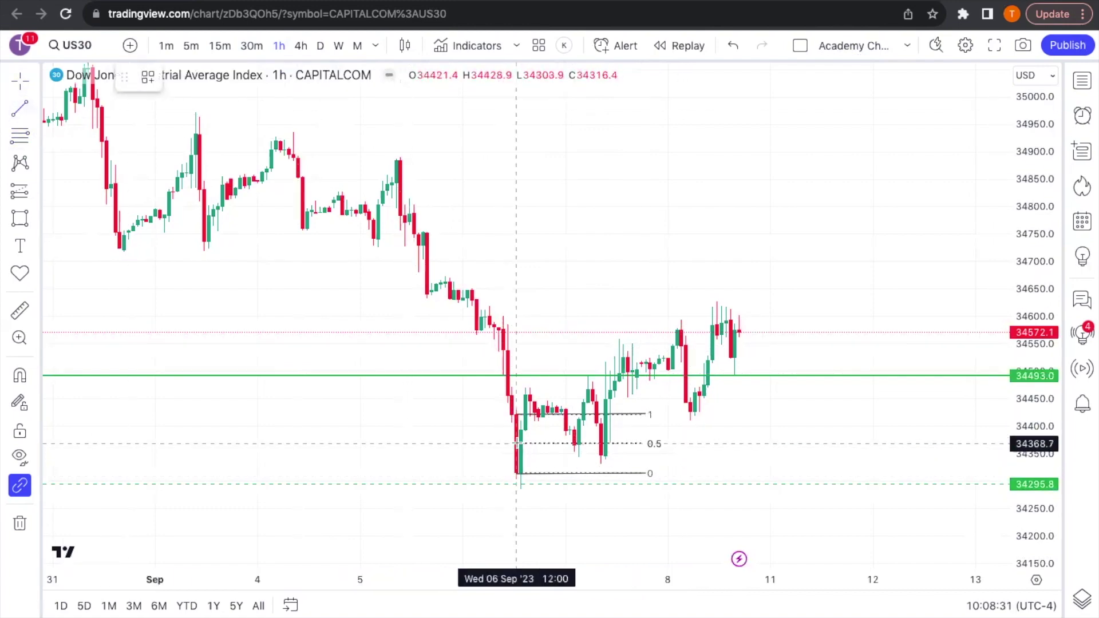
left_click(647, 444)
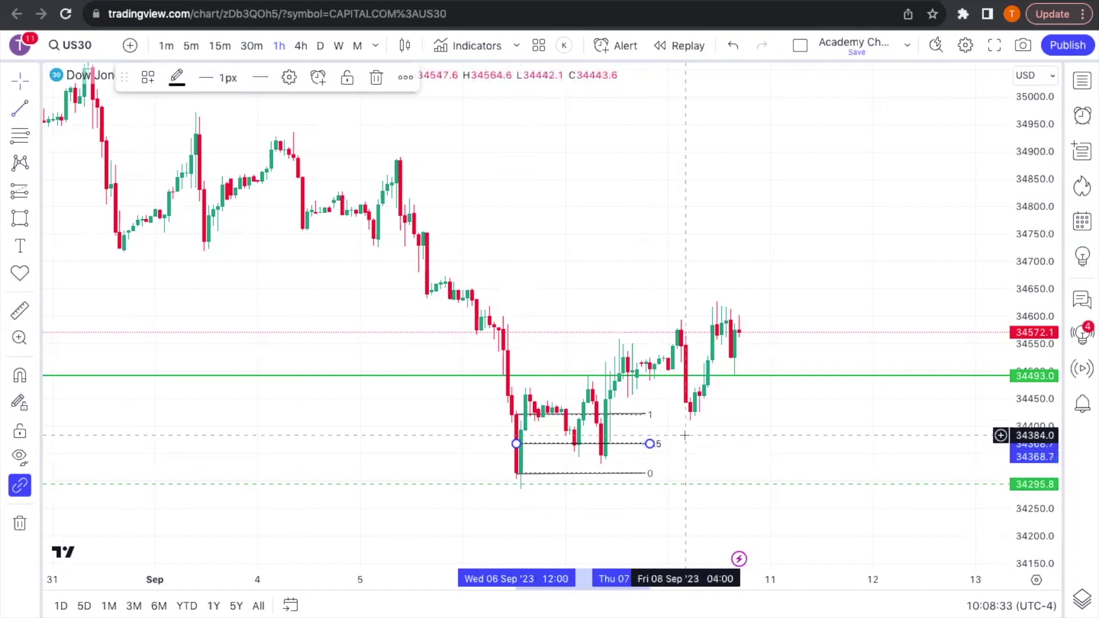
left_click(579, 435)
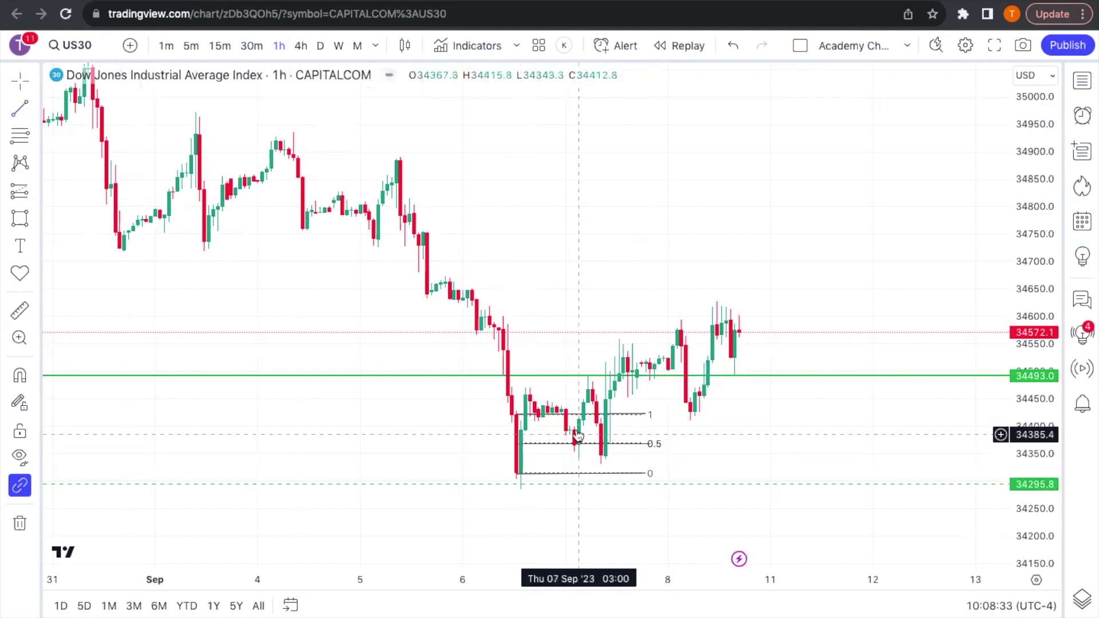
left_click(516, 416)
left_click(380, 366)
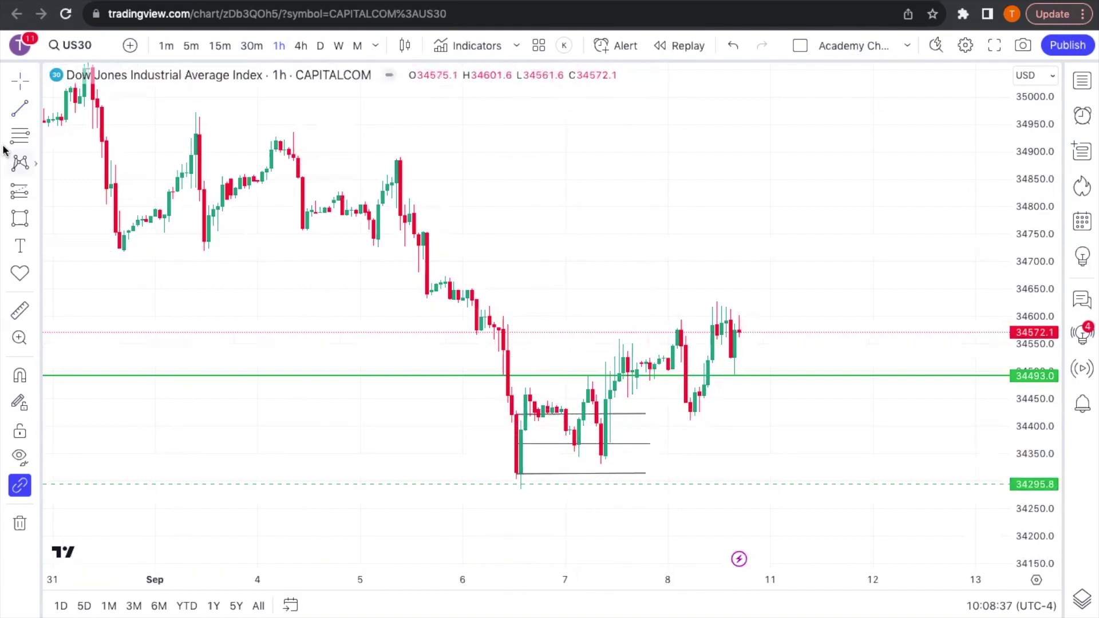
Step: Place a Long Position on 7 September with entry on the 50% line, stop 79.2 points below and target 244.5 points above
left_click(33, 136)
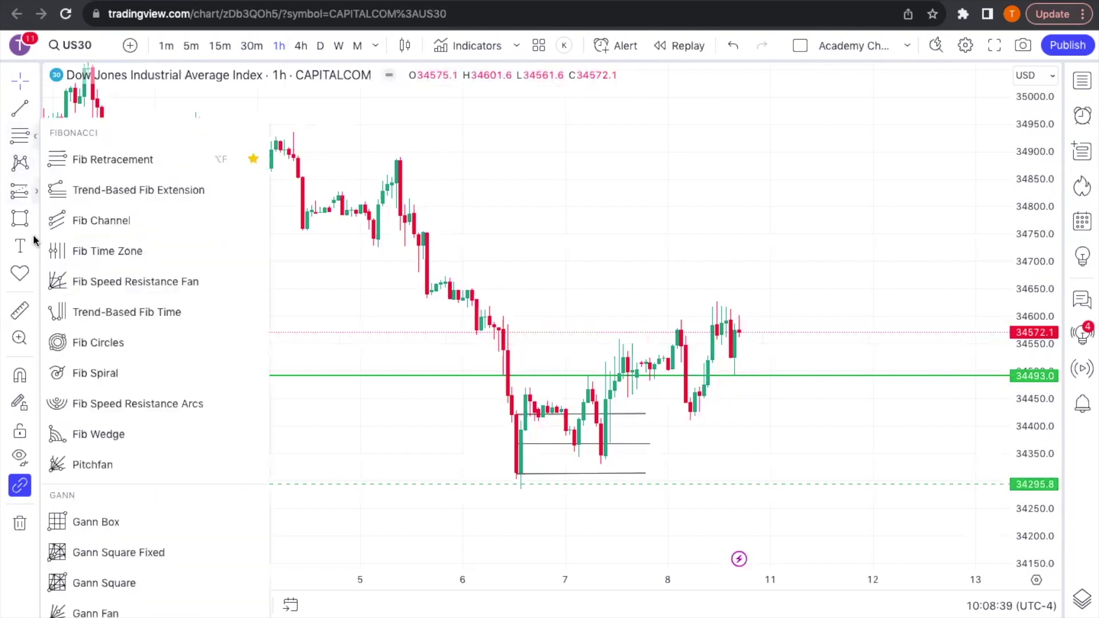
left_click(35, 190)
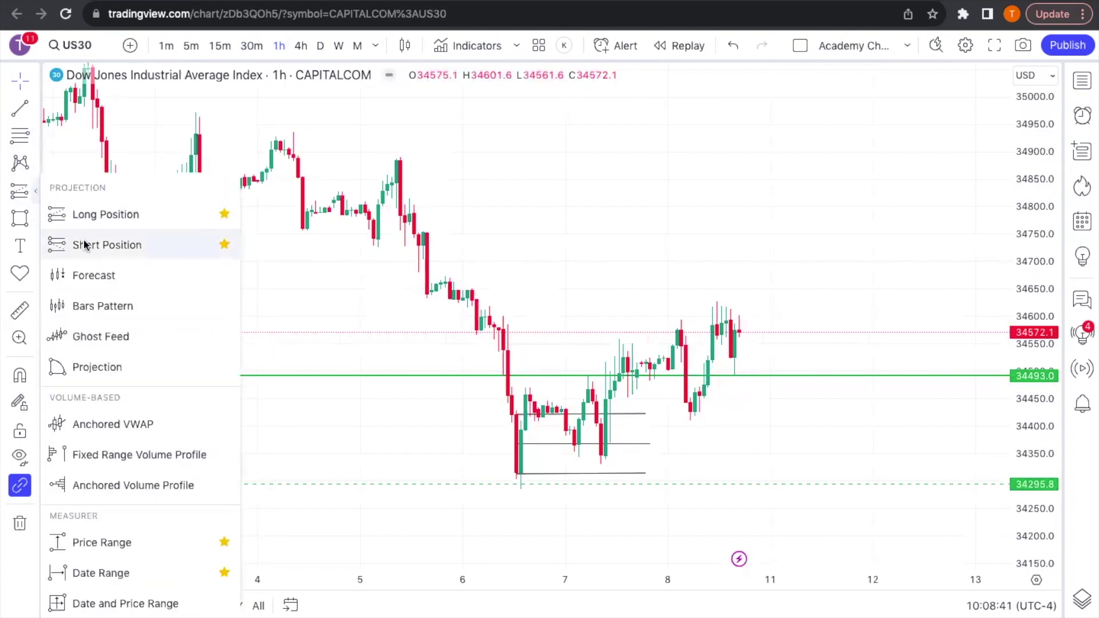
left_click(87, 217)
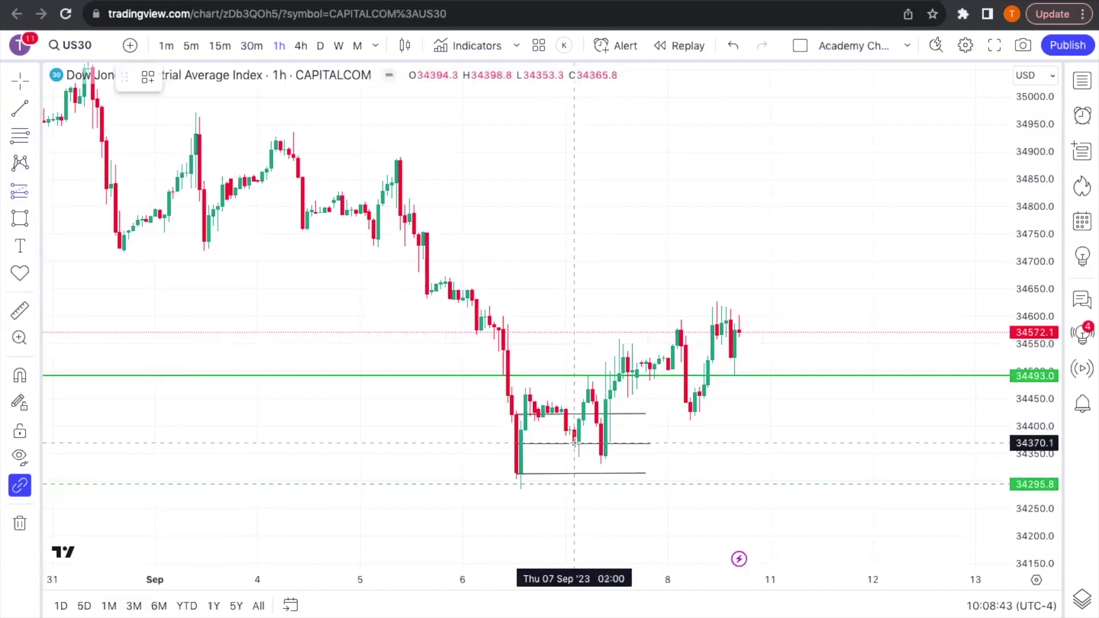
left_click(575, 443)
left_click_drag(576, 498, 572, 473)
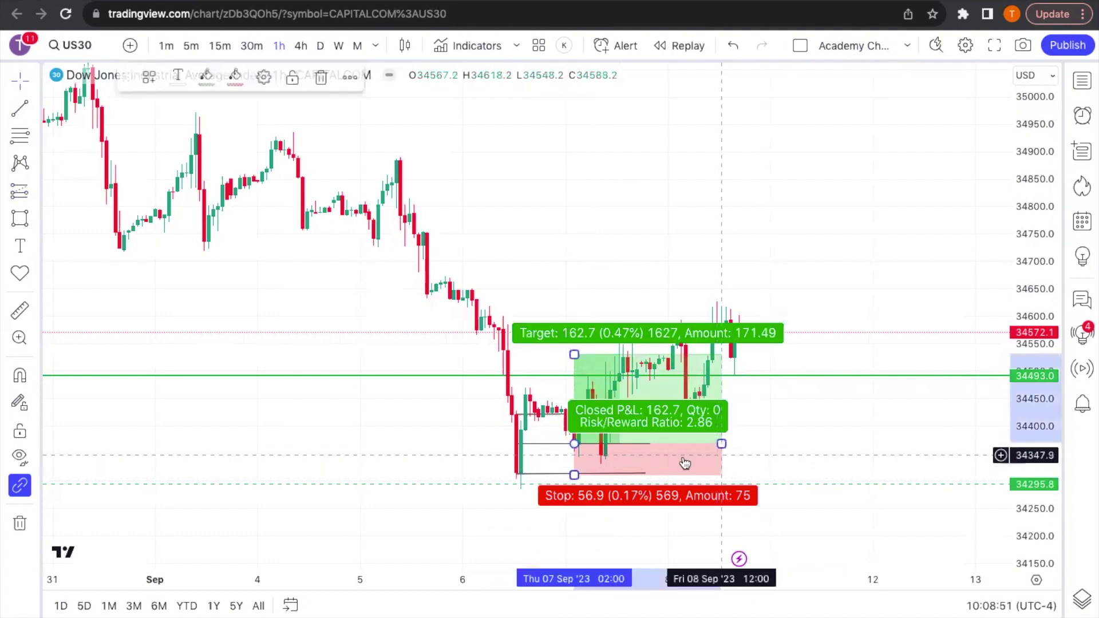
left_click_drag(574, 474, 572, 486)
left_click(520, 488)
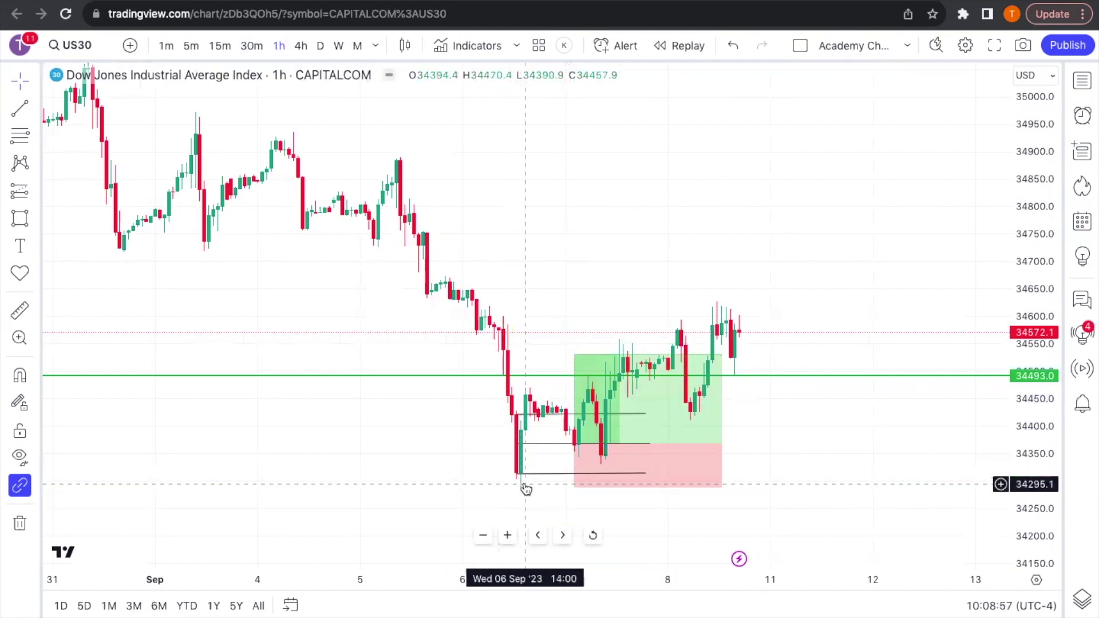
left_click(573, 484)
left_click_drag(575, 343, 574, 310)
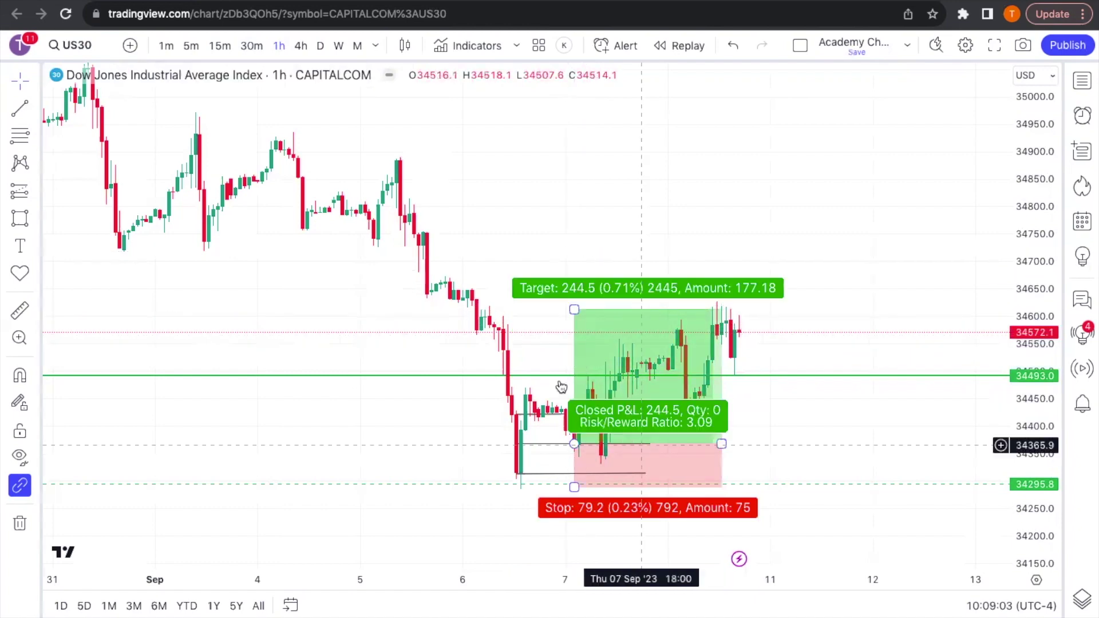
Step: Delete the long position and the middle trend line at 34368.7
key("Delete")
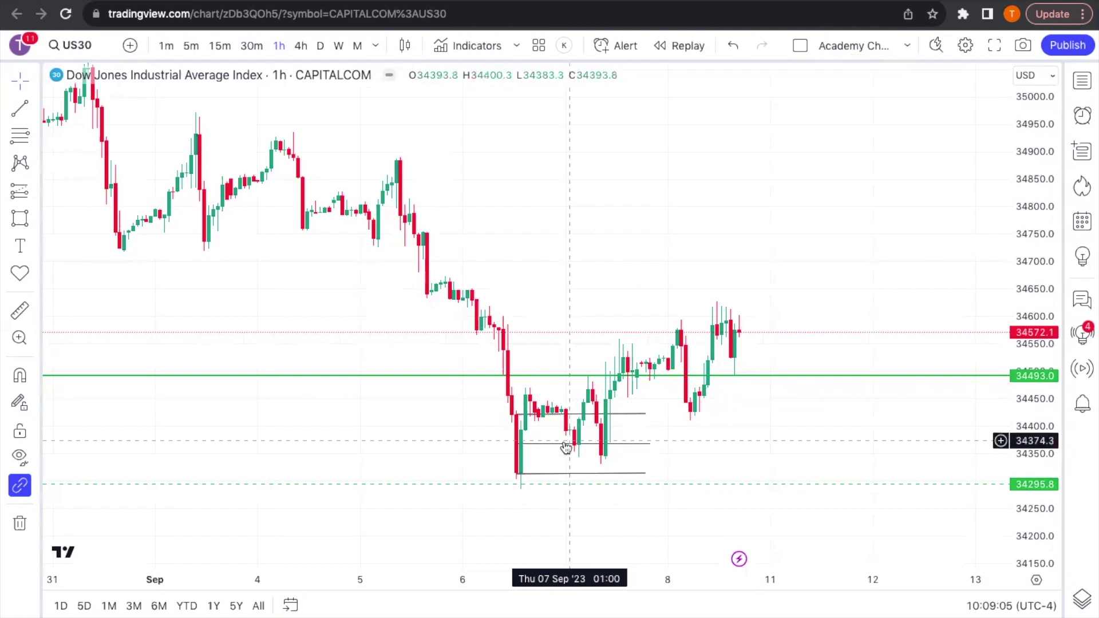
left_click(536, 443)
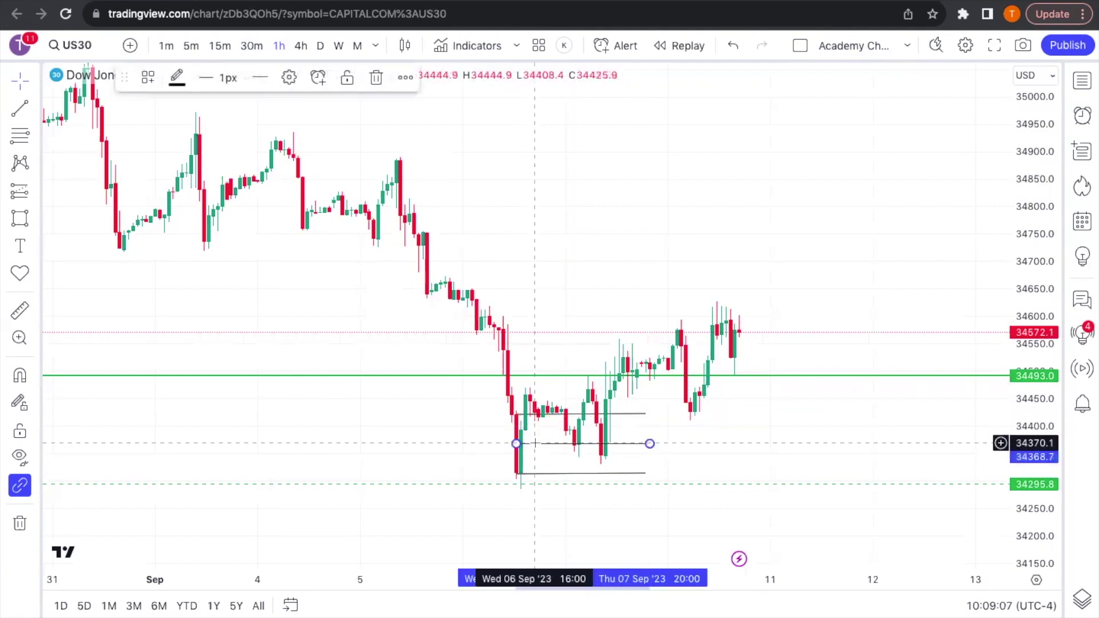
key("Delete")
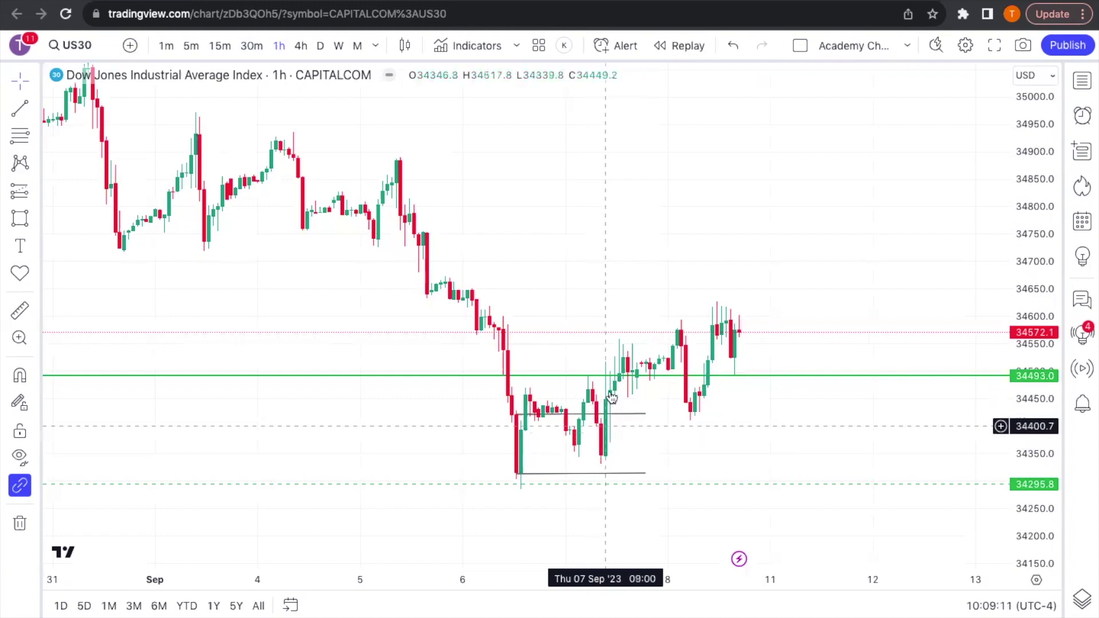
Step: Place a Fib Retracement from 34482.6 on 7 September 06:00 down to about 34331.2, and delete it again
left_click(19, 136)
left_click(591, 386)
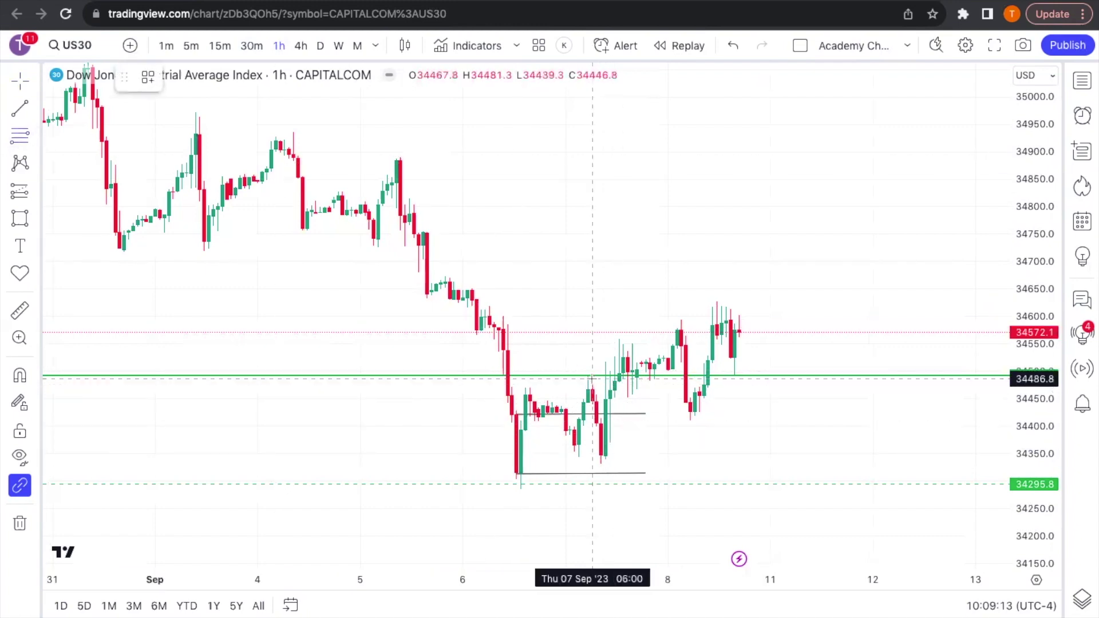
left_click(766, 463)
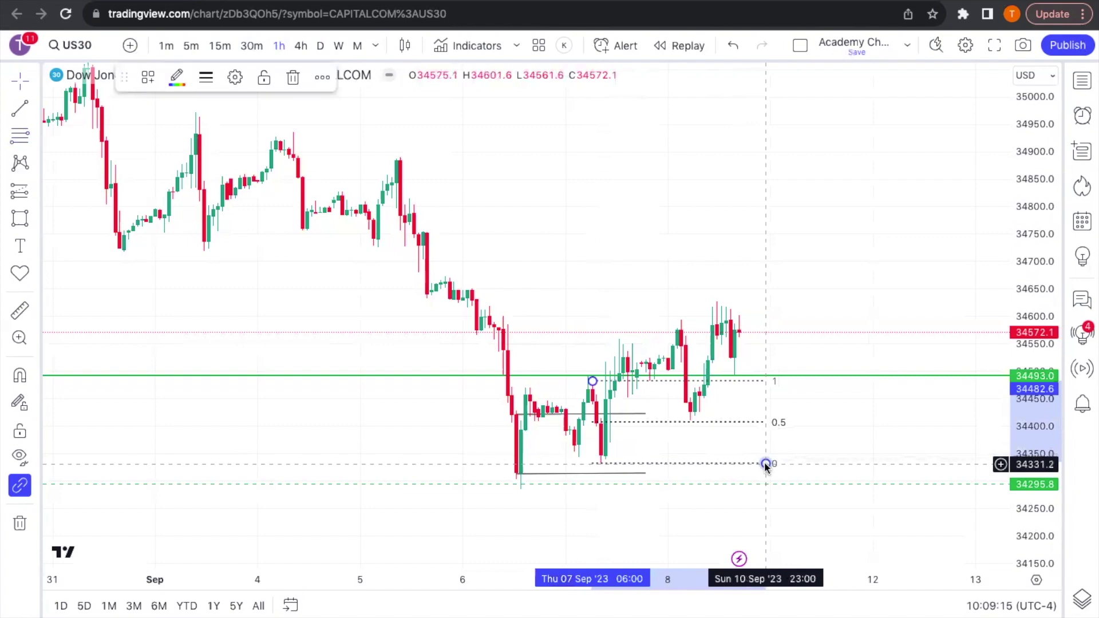
left_click(684, 428)
key("Delete")
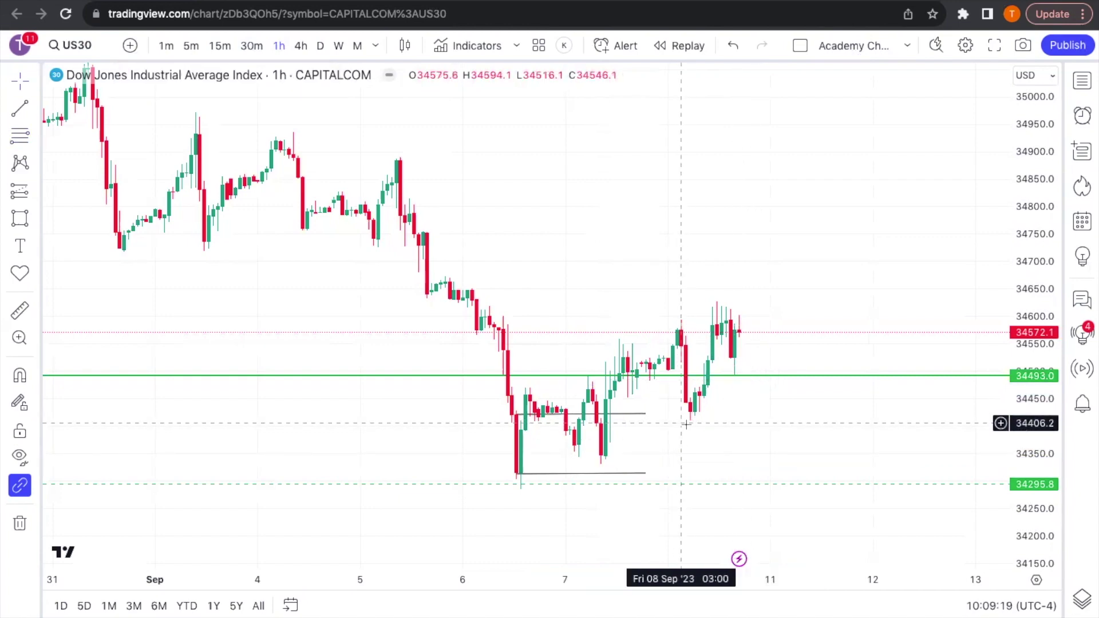
Step: Delete the upper trend line at the 6 September candle's open
left_click(641, 414)
key("Delete")
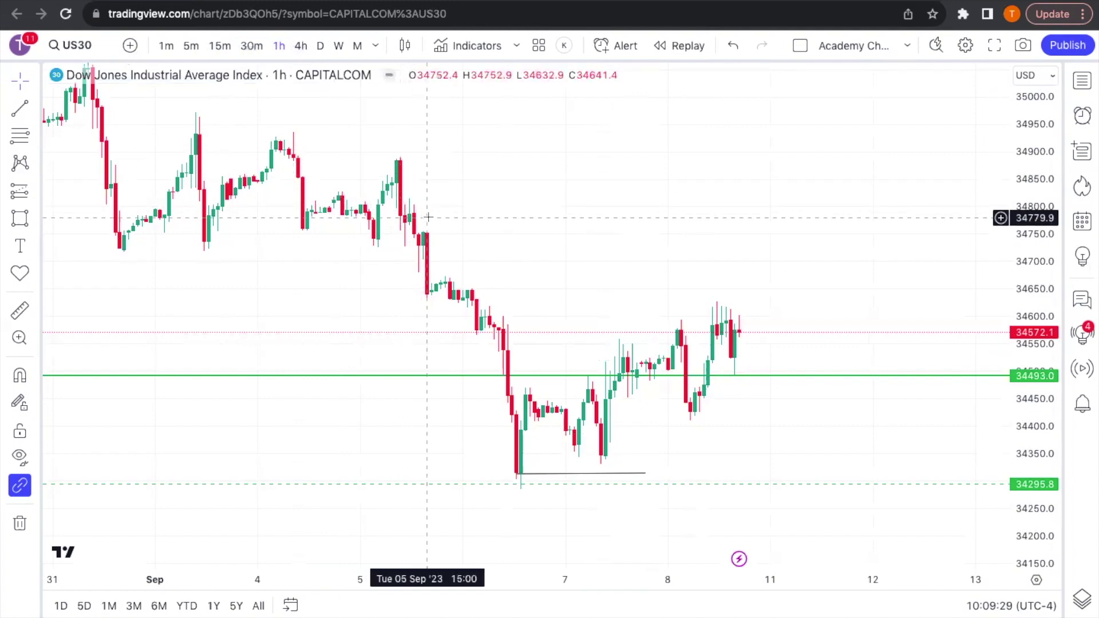
Step: Examine the September price action against the 34493.0, 34295.8 and 34097.0 levels
scroll(428, 218, "down", 1)
scroll(452, 223, "up", 4)
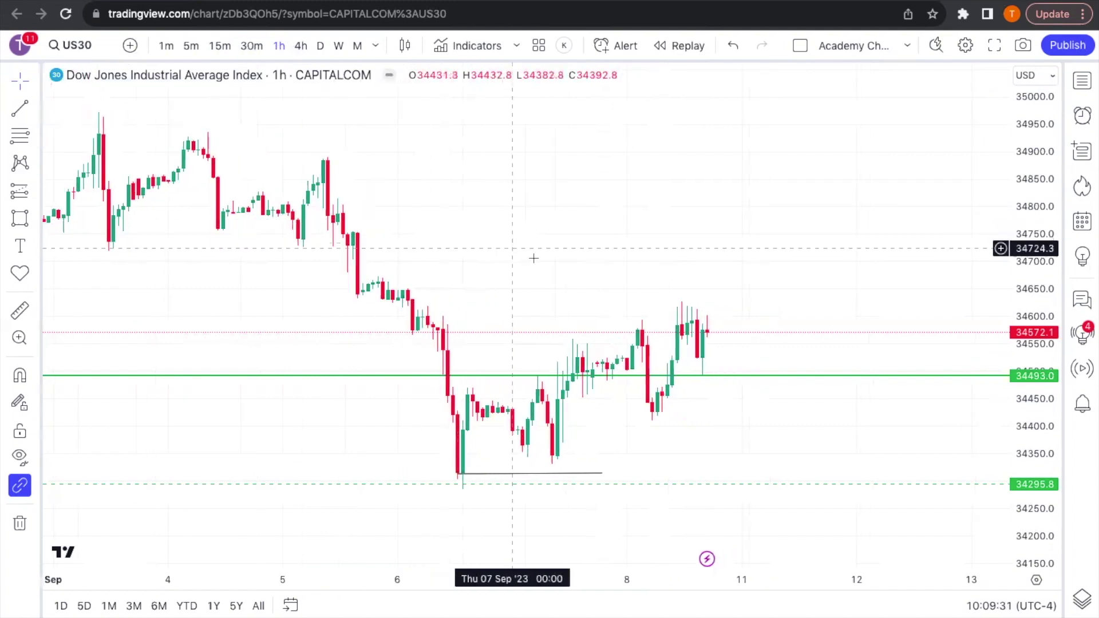
left_click_drag(725, 402, 748, 346)
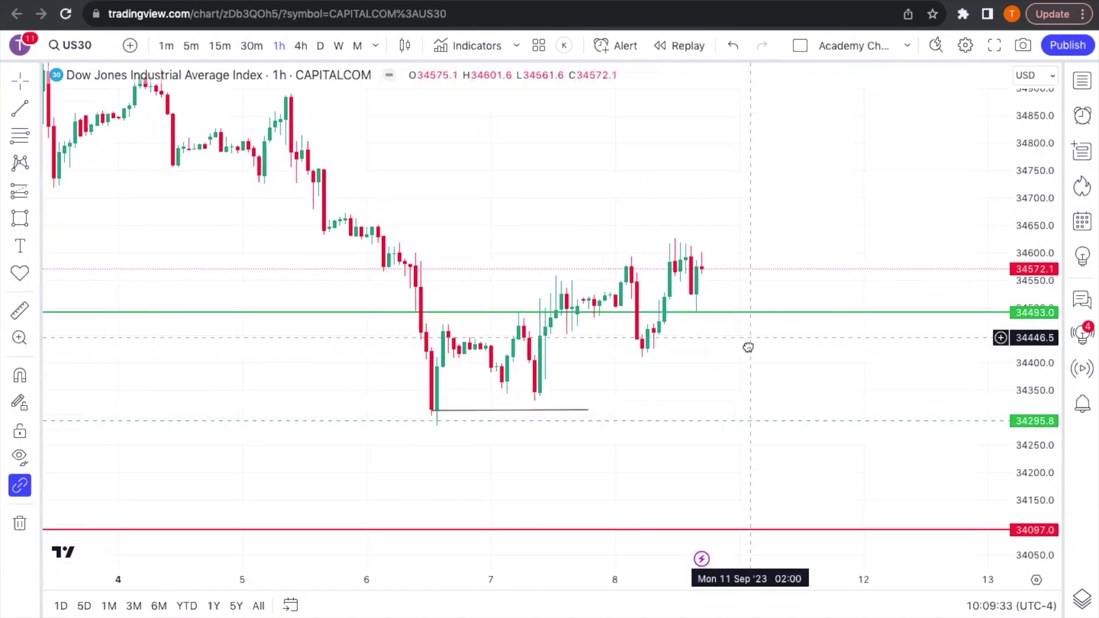
left_click_drag(1031, 416, 1028, 376)
left_click_drag(805, 393, 828, 295)
left_click_drag(1022, 339, 1026, 277)
left_click_drag(873, 318, 854, 319)
left_click_drag(1038, 292, 1041, 307)
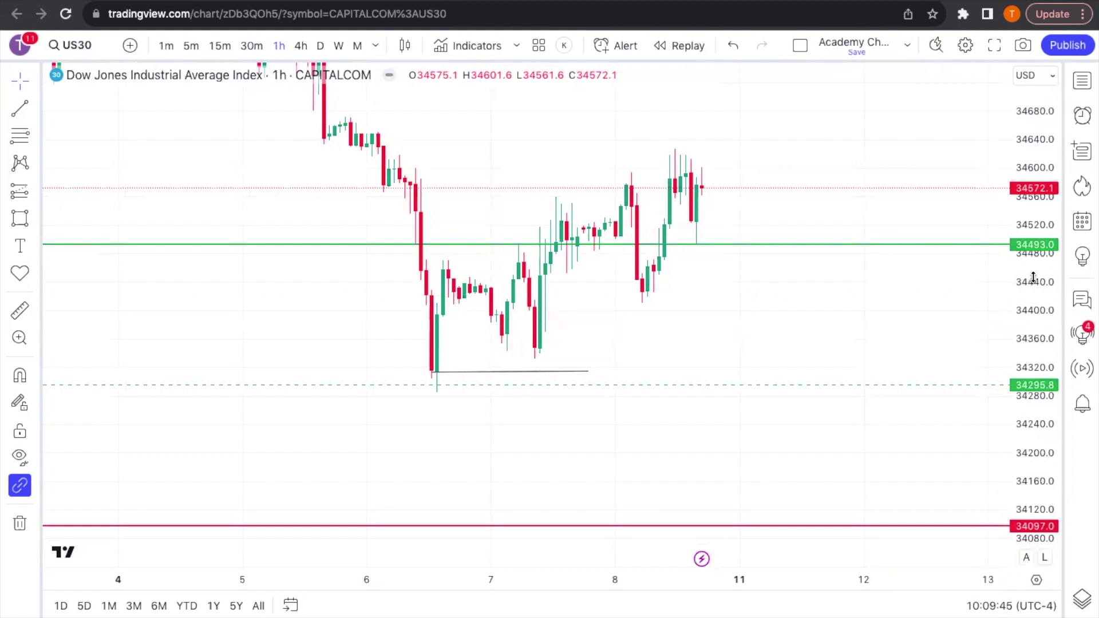
Step: Sketch a freehand zigzag price path beneath the 34493.0 level after 11 September, ending in a downward arrow
left_click_drag(1034, 282, 1033, 278)
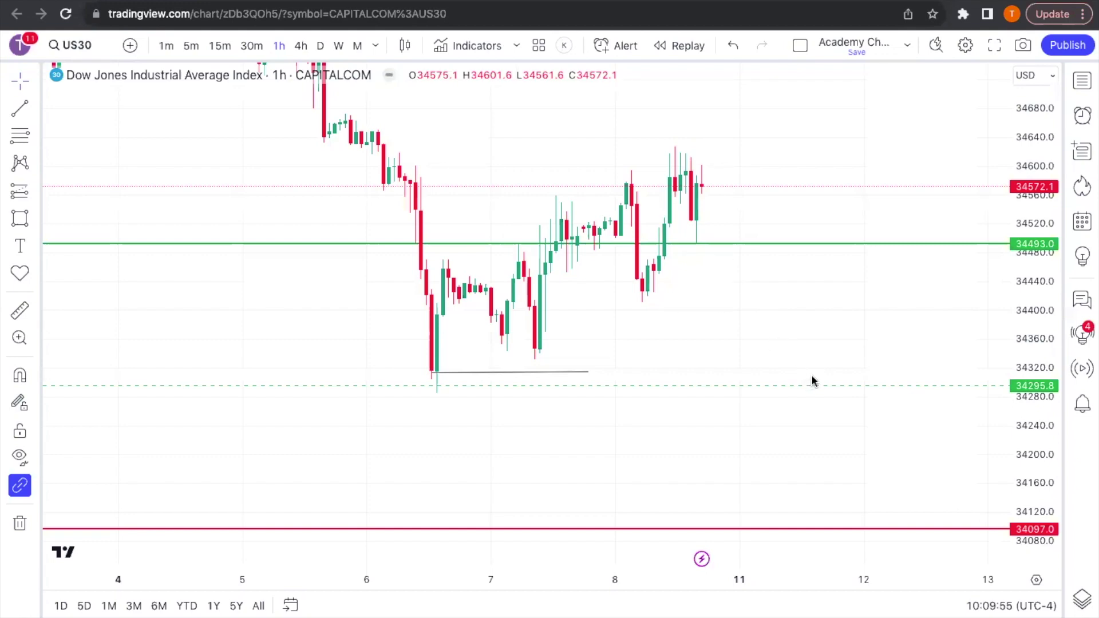
mouse_move(789, 325)
left_mouse_down()
mouse_move(819, 277)
mouse_move(843, 369)
left_mouse_up()
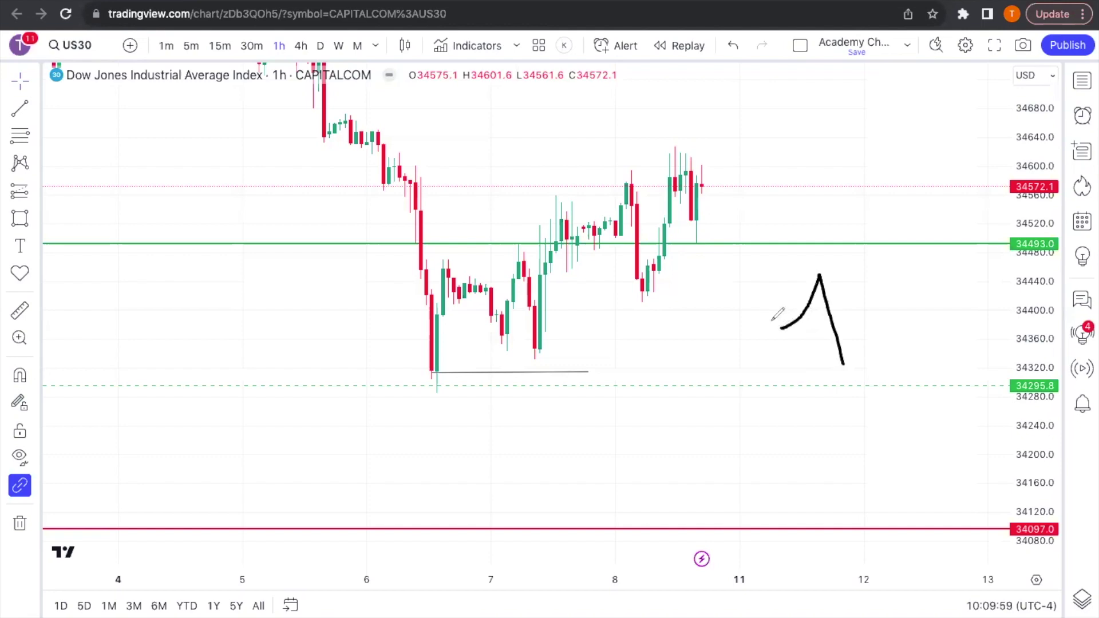
left_click_drag(781, 299, 758, 341)
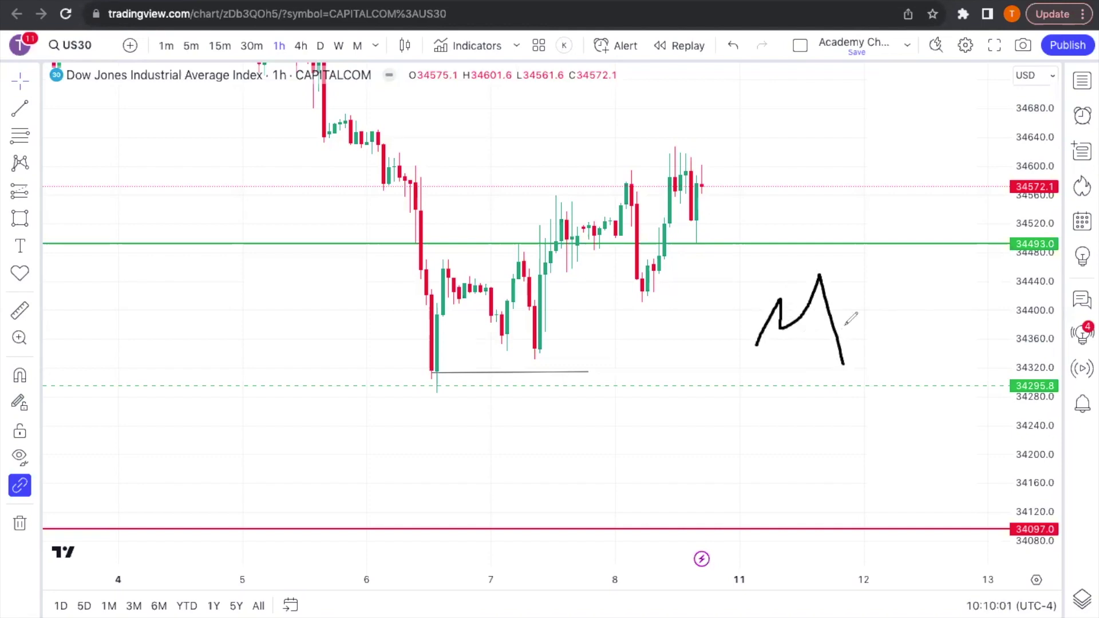
mouse_move(846, 364)
left_mouse_down()
mouse_move(860, 325)
mouse_move(882, 439)
mouse_move(887, 421)
left_mouse_up()
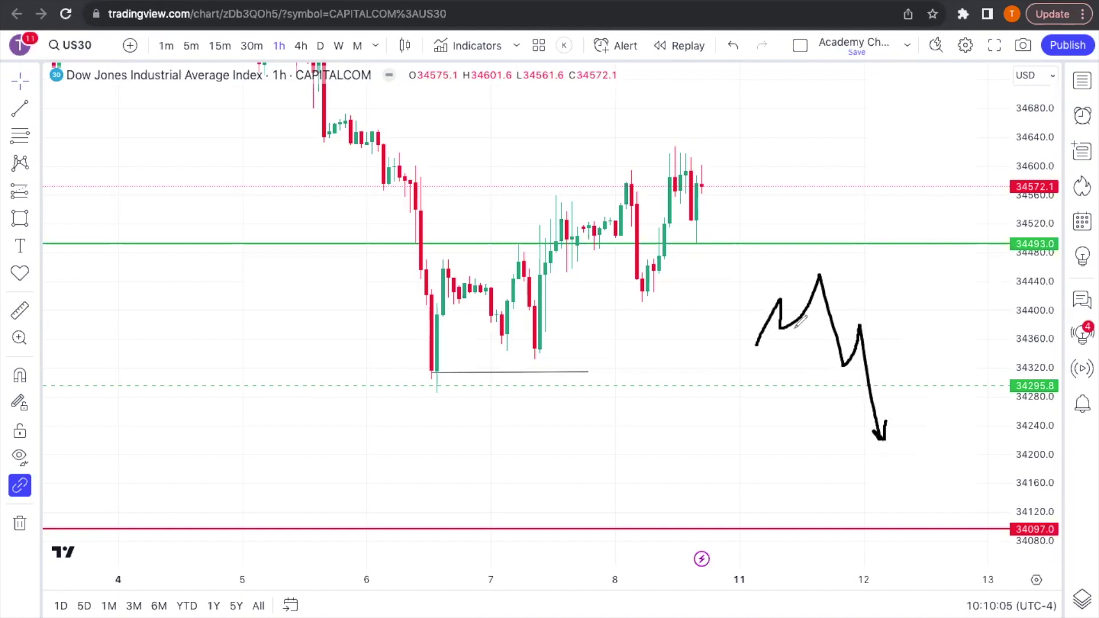
Step: Mark a zone across the sketched path with two horizontal strokes, and undo them together with the downward arrow
left_click_drag(780, 328, 911, 328)
left_click_drag(781, 297, 923, 299)
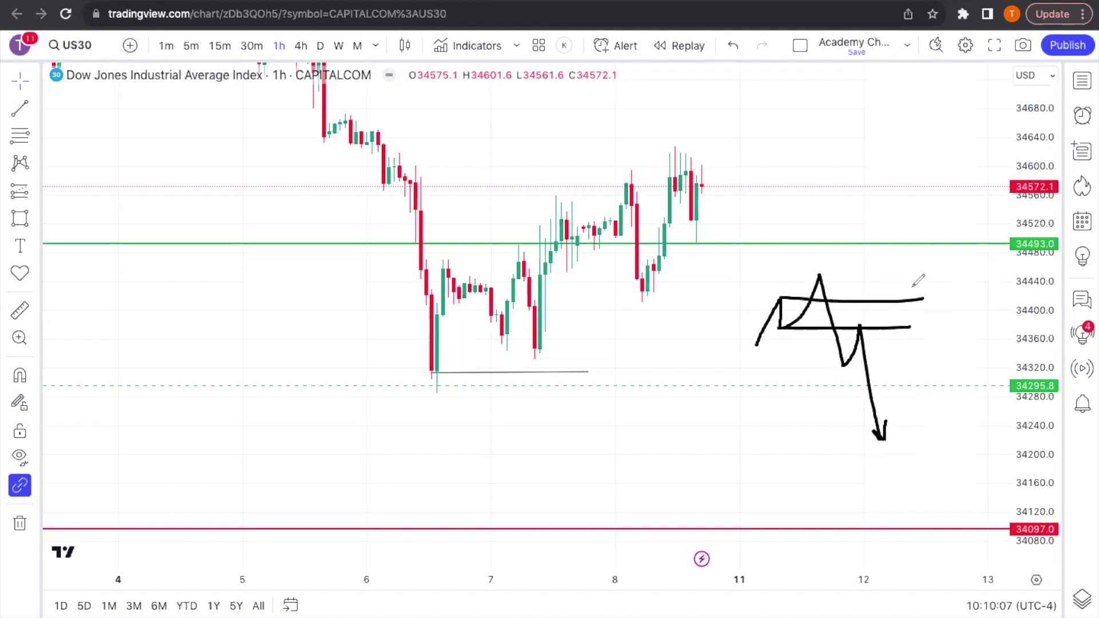
key("ctrl+z")
key("ctrl+z")
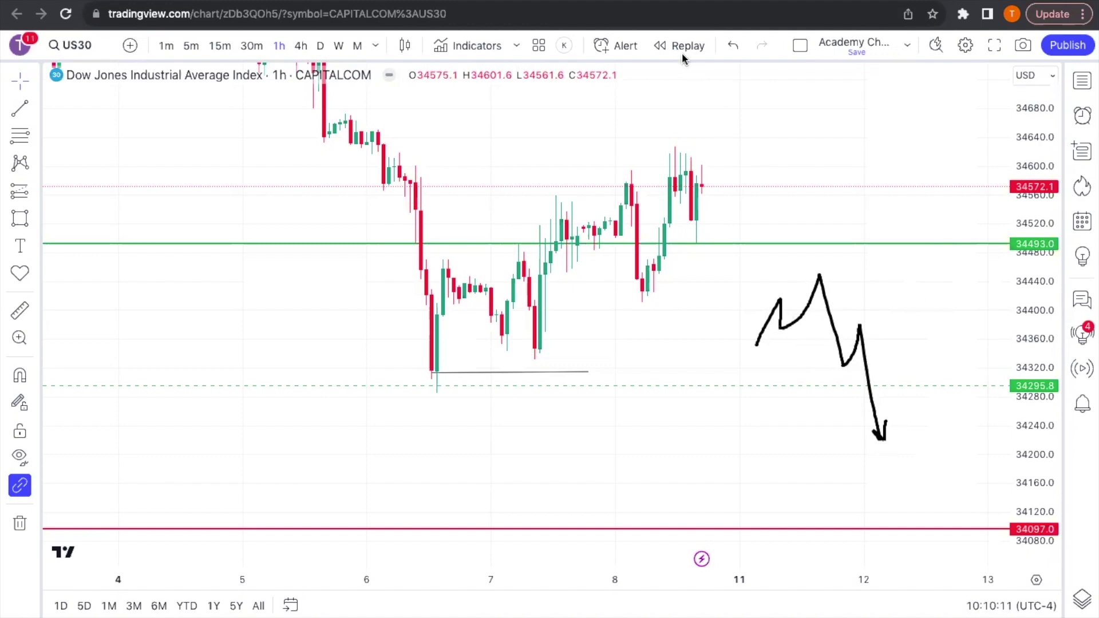
key("ctrl+z")
Step: Sketch the path continuing upward with arrows to two higher highs, and clear the whole freehand drawing
left_click_drag(853, 371, 892, 236)
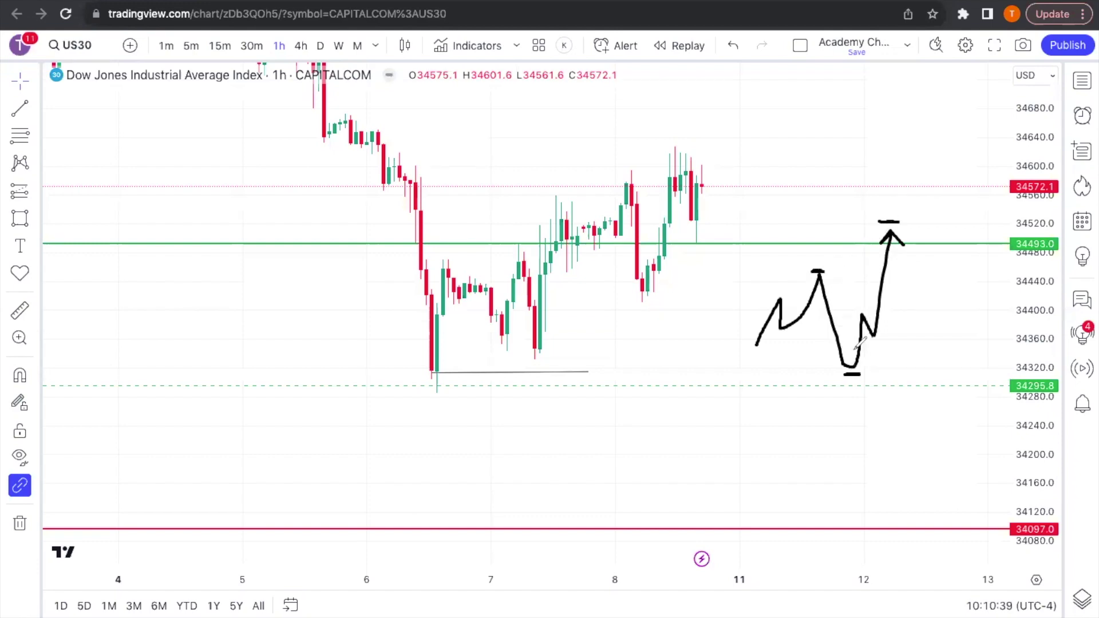
mouse_move(902, 275)
left_mouse_down()
mouse_move(970, 167)
mouse_move(976, 197)
left_mouse_up()
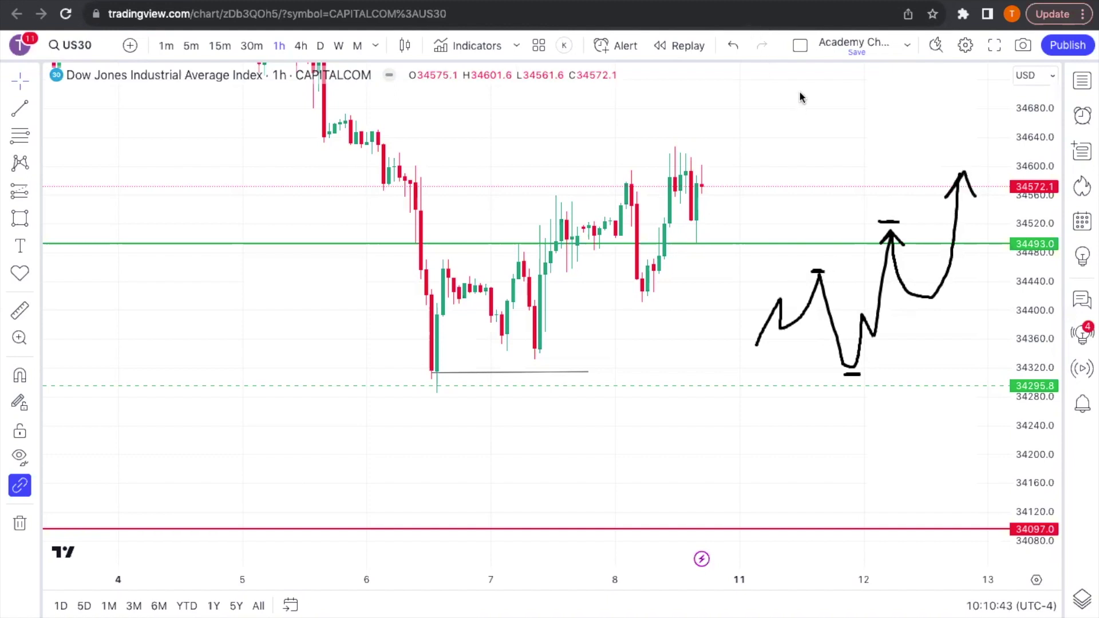
key("Escape")
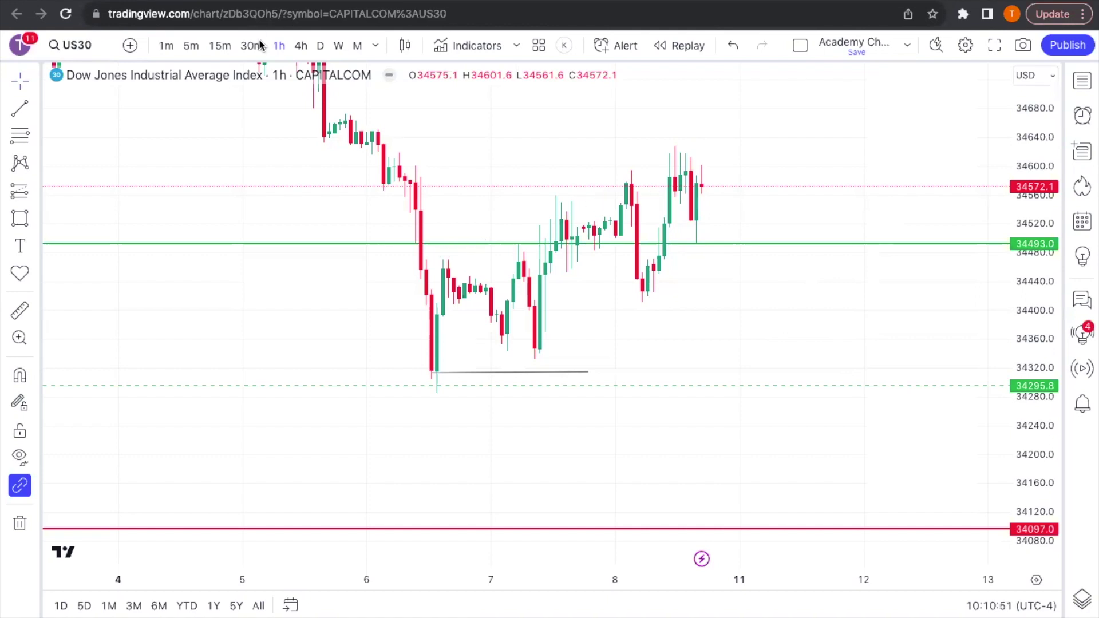
Step: Draw a horizontal trend line at 34471.5 from the 6 September swing high to 7 September 07:00
left_click(18, 109)
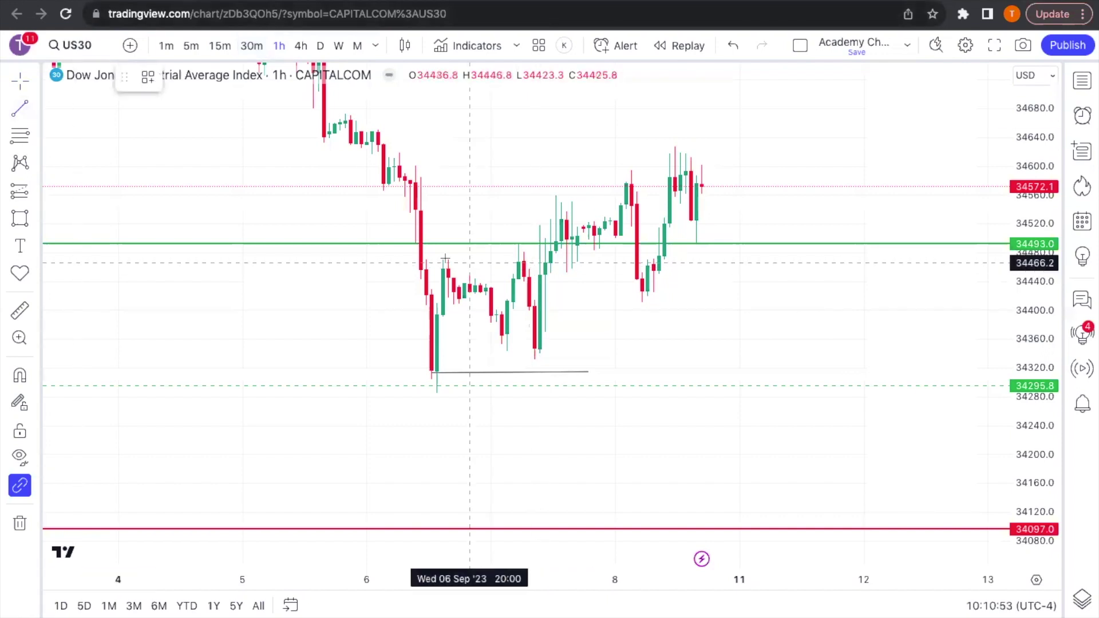
left_click(507, 259)
left_click_drag(507, 259, 527, 258)
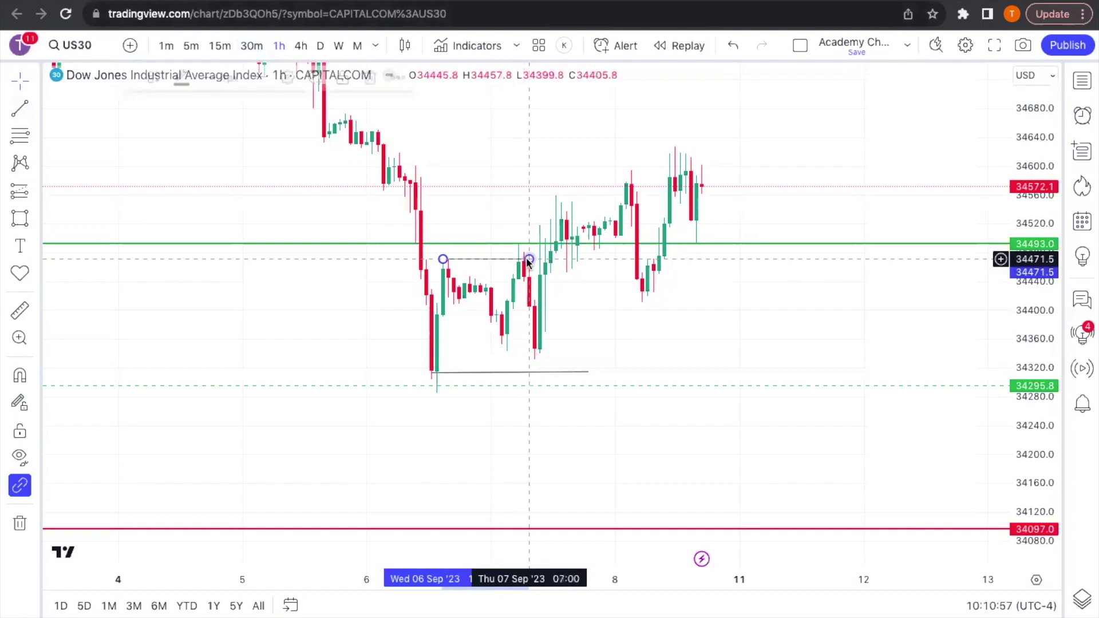
left_click(490, 242)
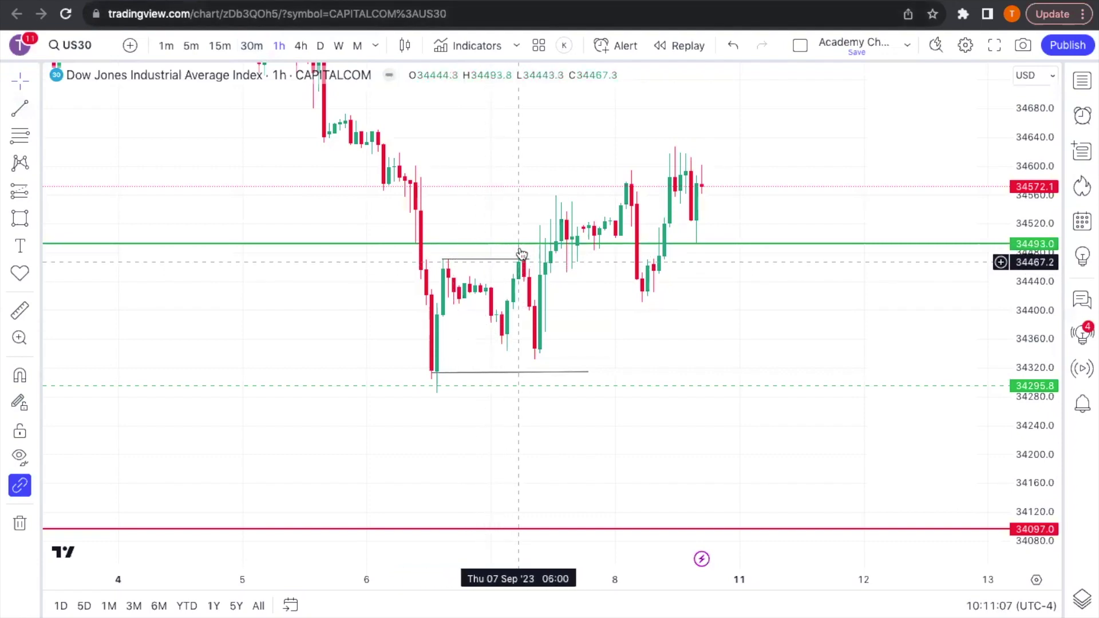
Step: Clone the 34471.5 trend line and move the copy to 34344.4, spanning 7 September 00:00 to 16:00
left_click(491, 261)
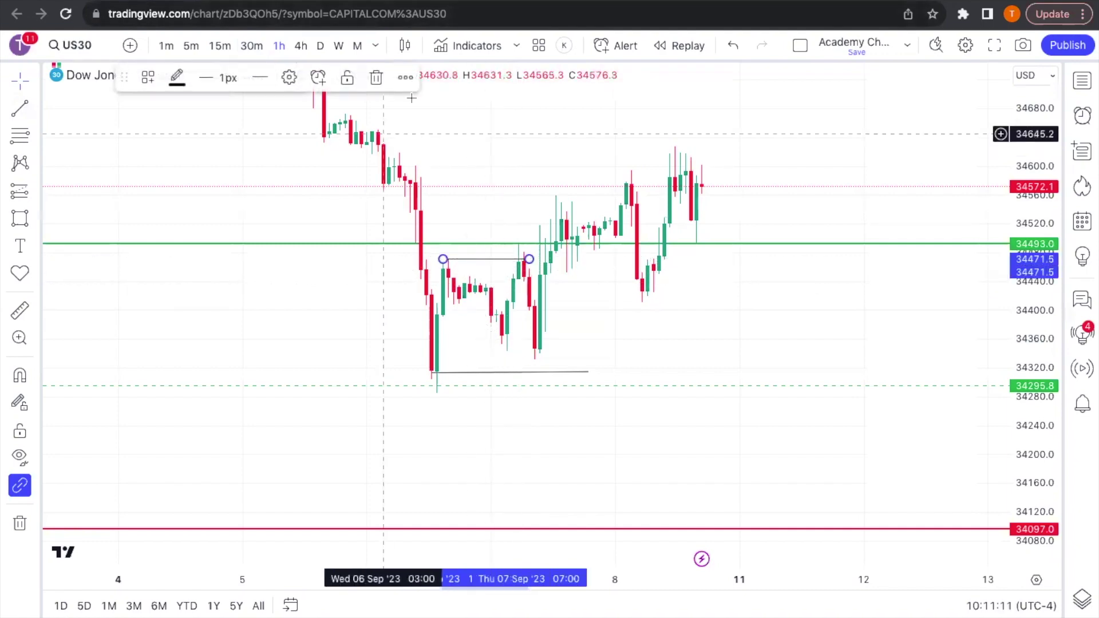
left_click(405, 77)
mouse_move(432, 138)
left_click(437, 169)
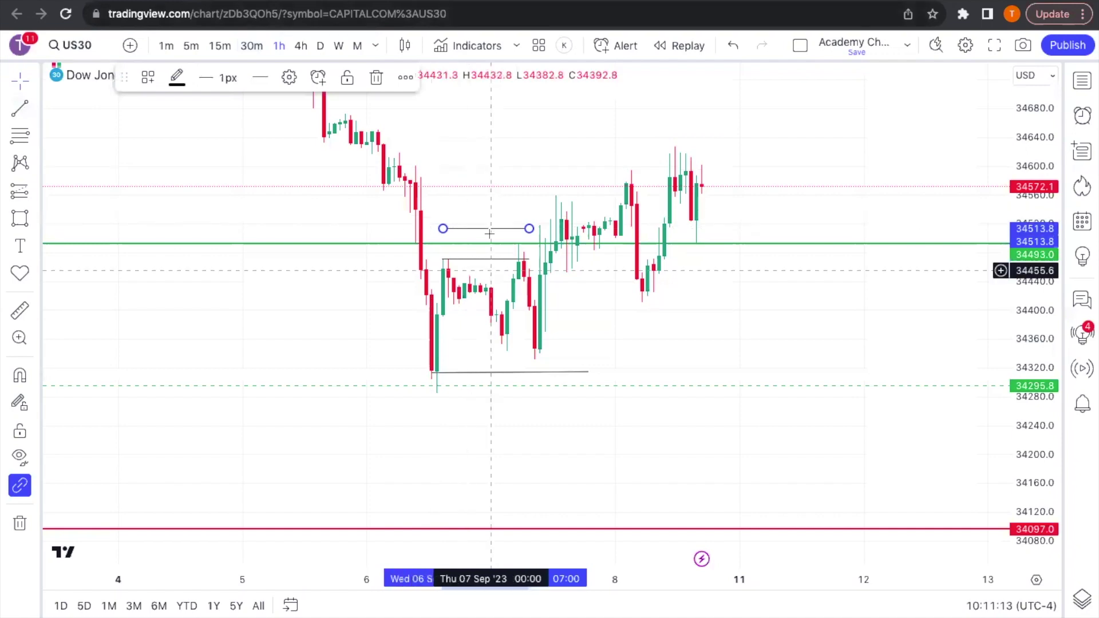
left_click_drag(486, 228, 535, 349)
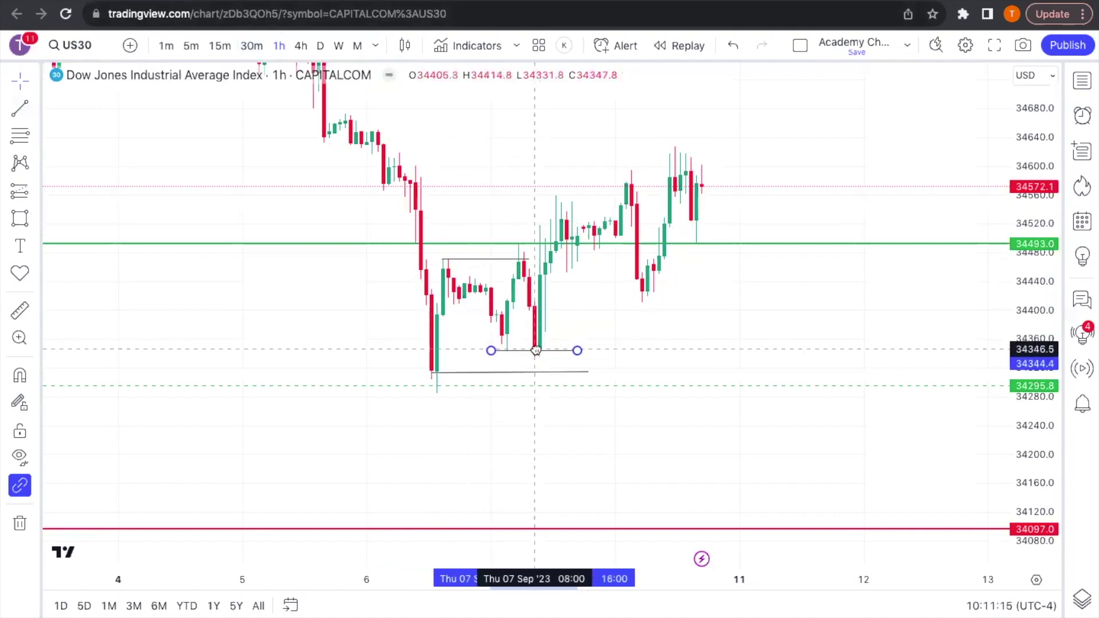
left_click(474, 332)
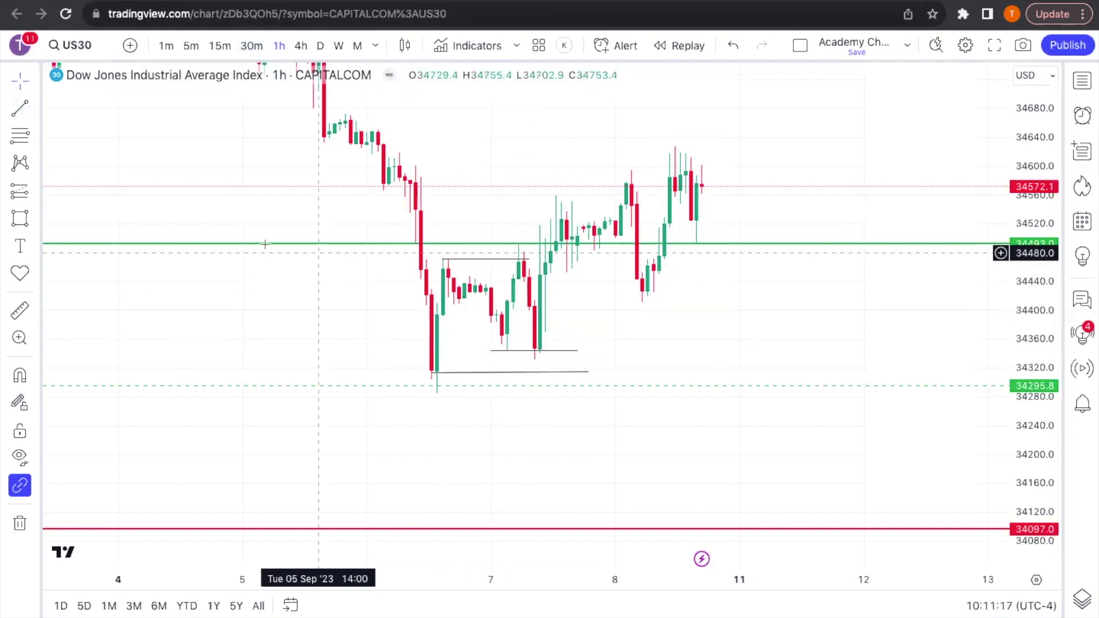
left_click(34, 276)
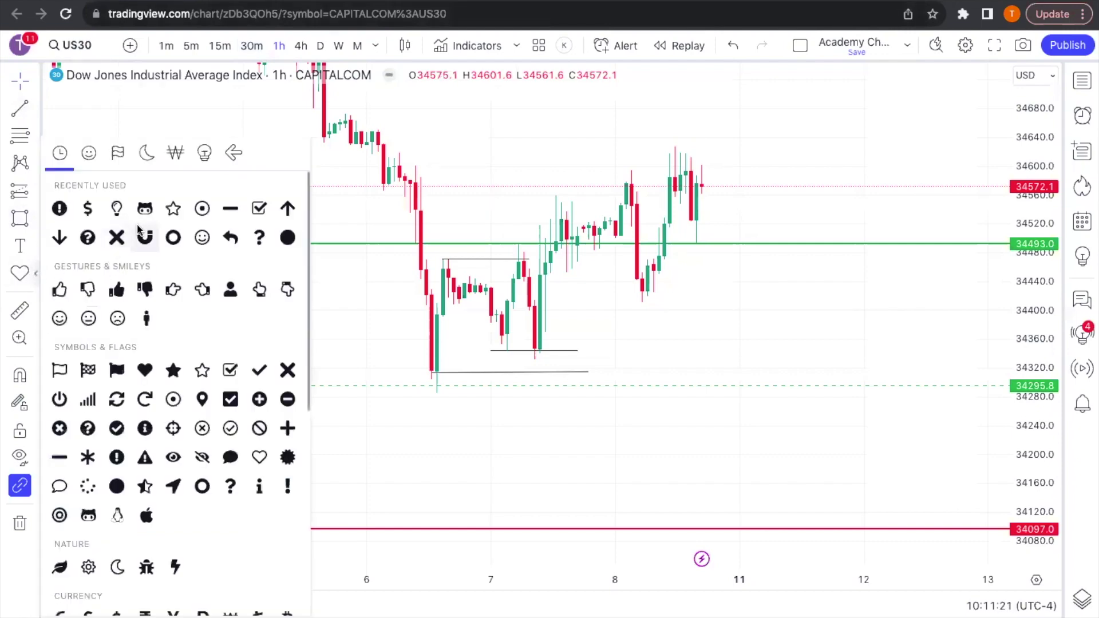
left_click(172, 209)
left_click(507, 357)
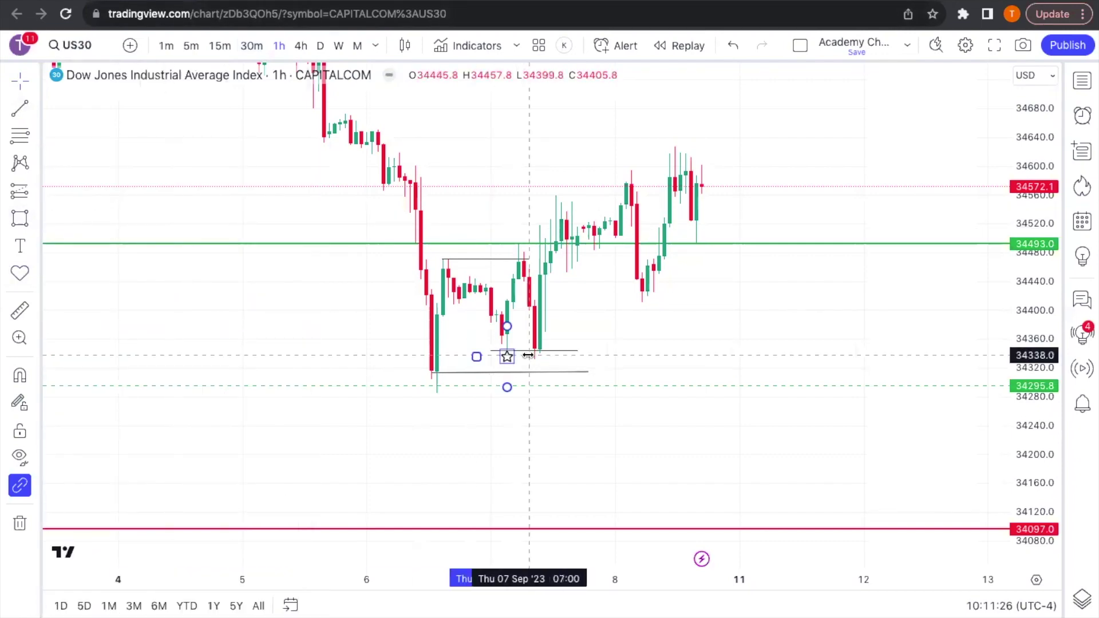
left_click(526, 356)
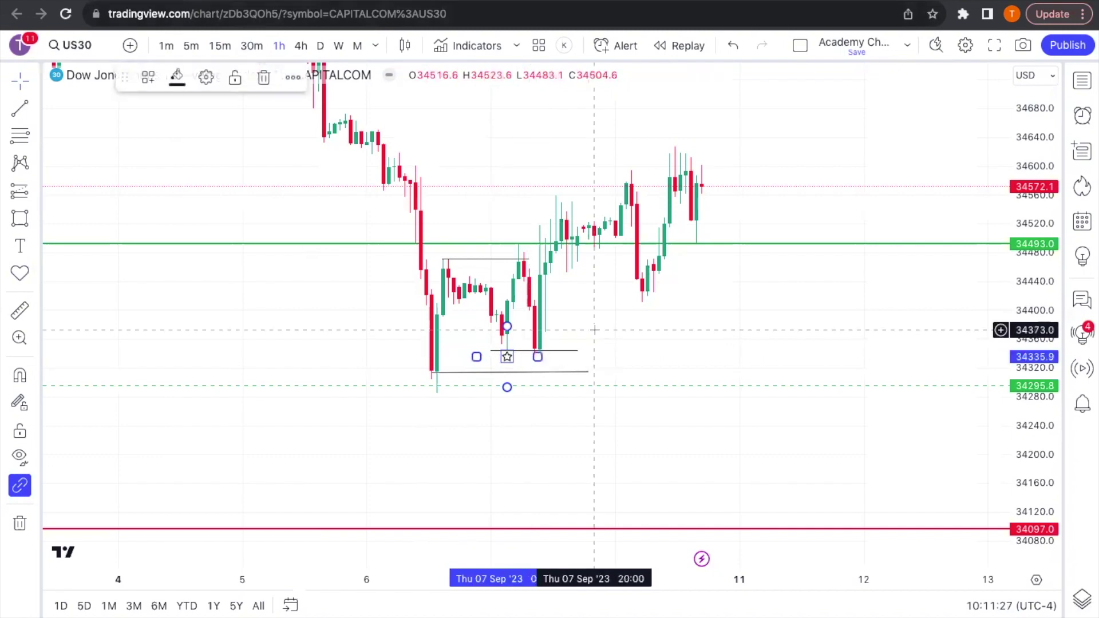
left_click(293, 77)
left_click(346, 169)
left_click(506, 327)
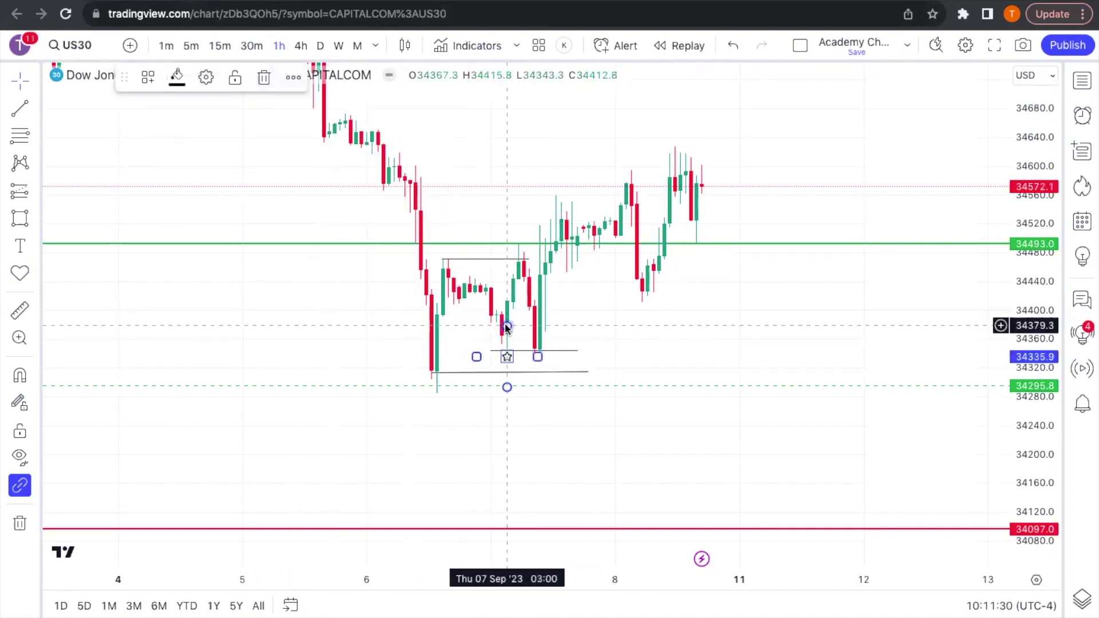
left_click_drag(507, 322, 499, 310)
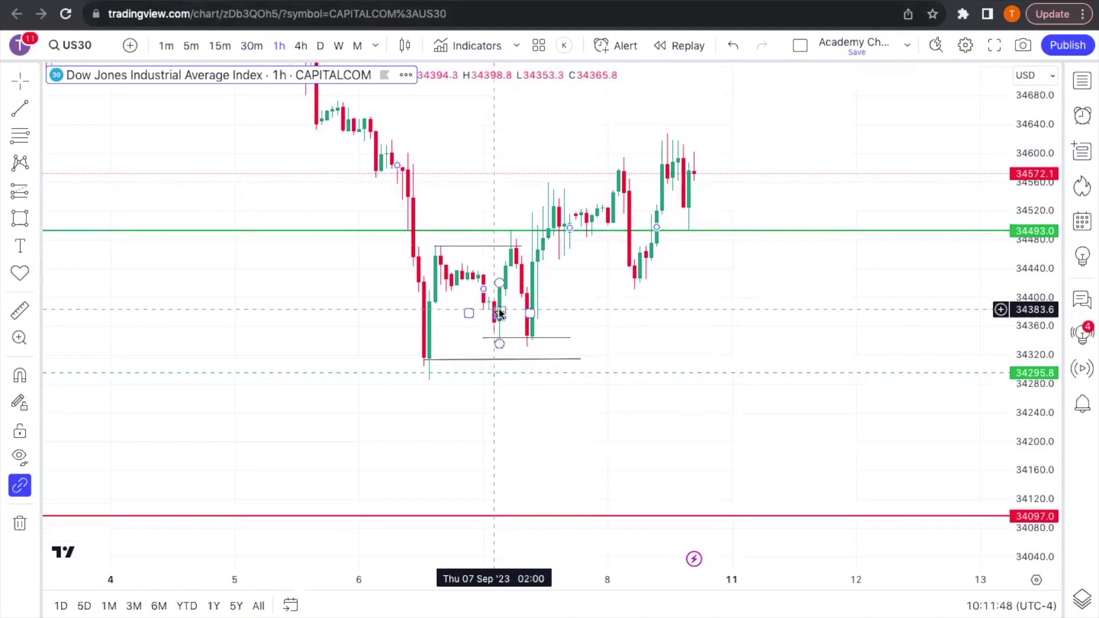
Step: Move the dollar icon just above the start of the upper trend line at the 6 September swing high
left_click(498, 315)
left_click_drag(501, 316, 444, 253)
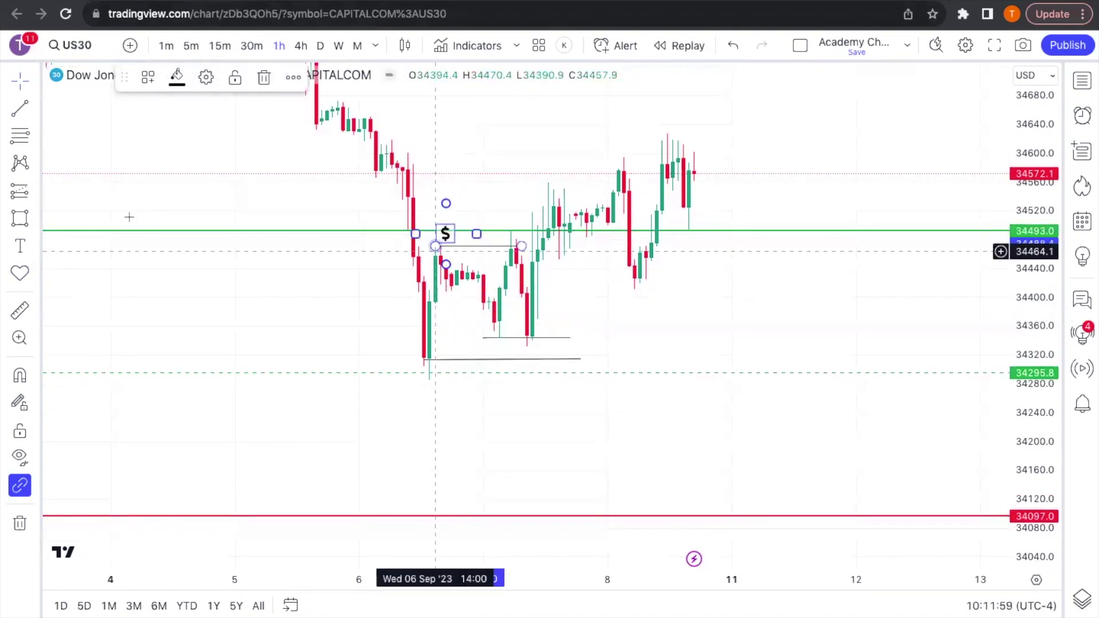
left_click(468, 295)
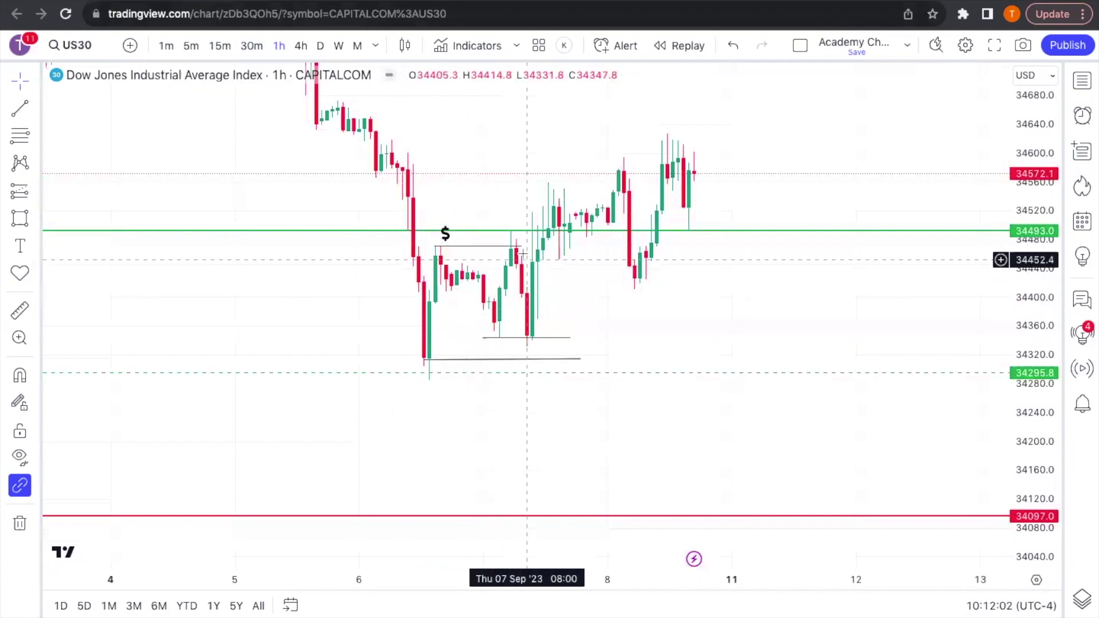
Step: Place a second dollar icon just below the 34344.4 trend line at 7 September 03:00
left_click(35, 273)
left_click(61, 210)
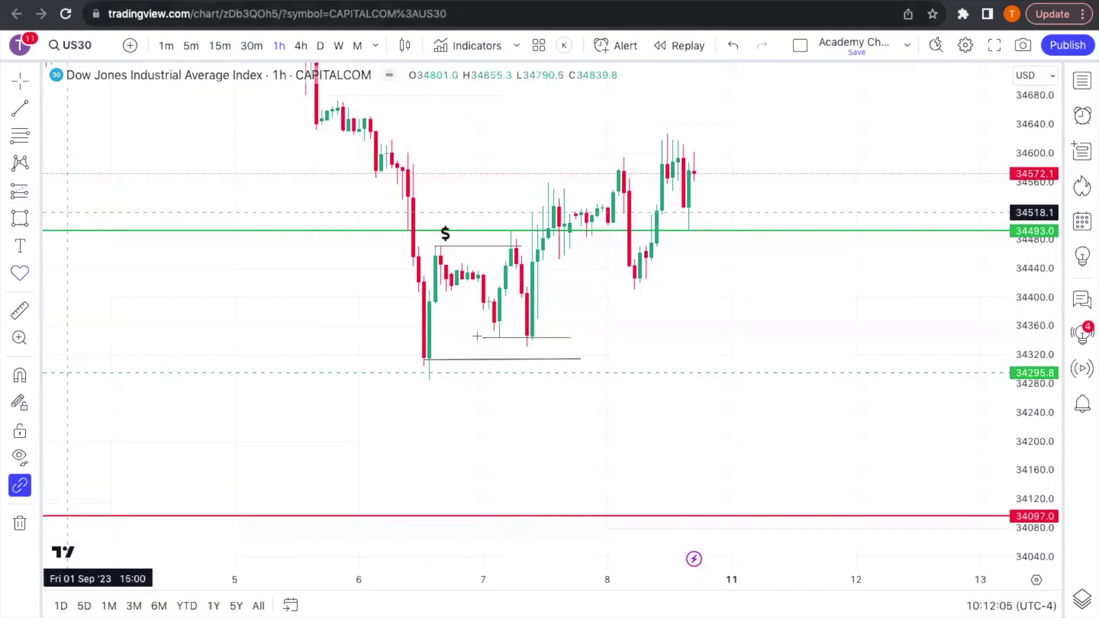
left_click(494, 342)
left_click_drag(494, 343, 499, 346)
left_click(500, 366)
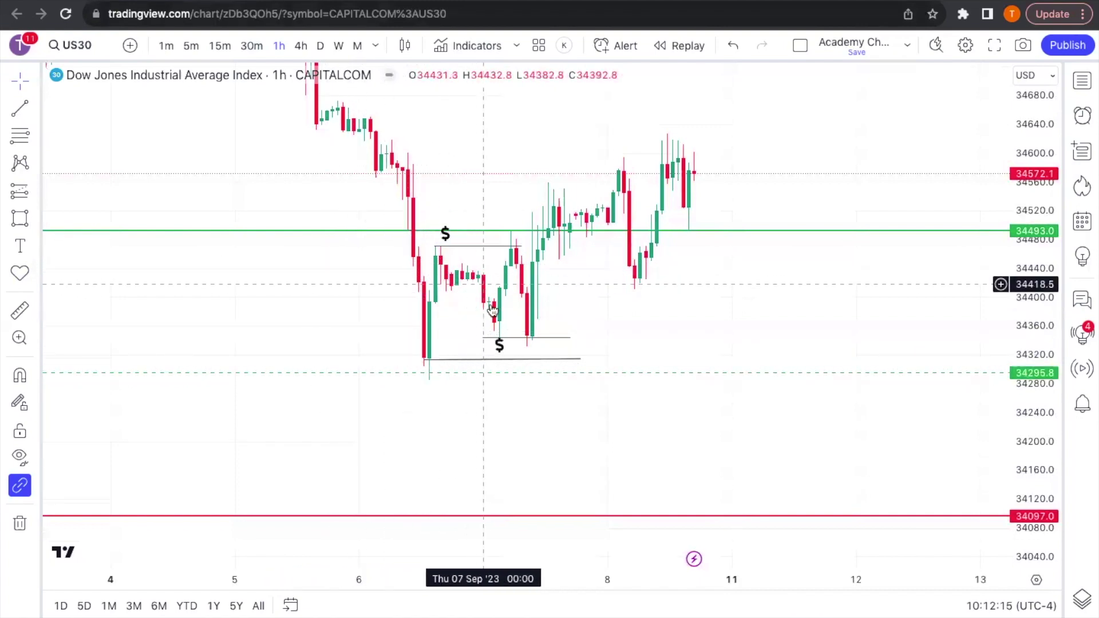
Step: Shrink both dollar icons and shift the lower one to 7 September 02:00, just below its trend line
left_click_drag(498, 345, 499, 348)
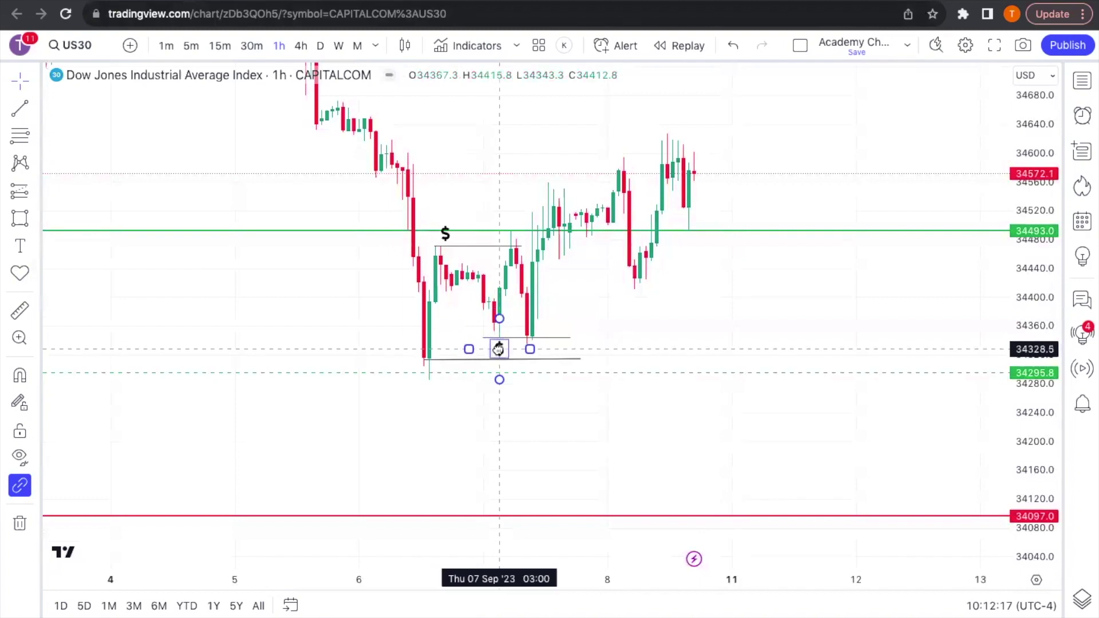
left_click(553, 322)
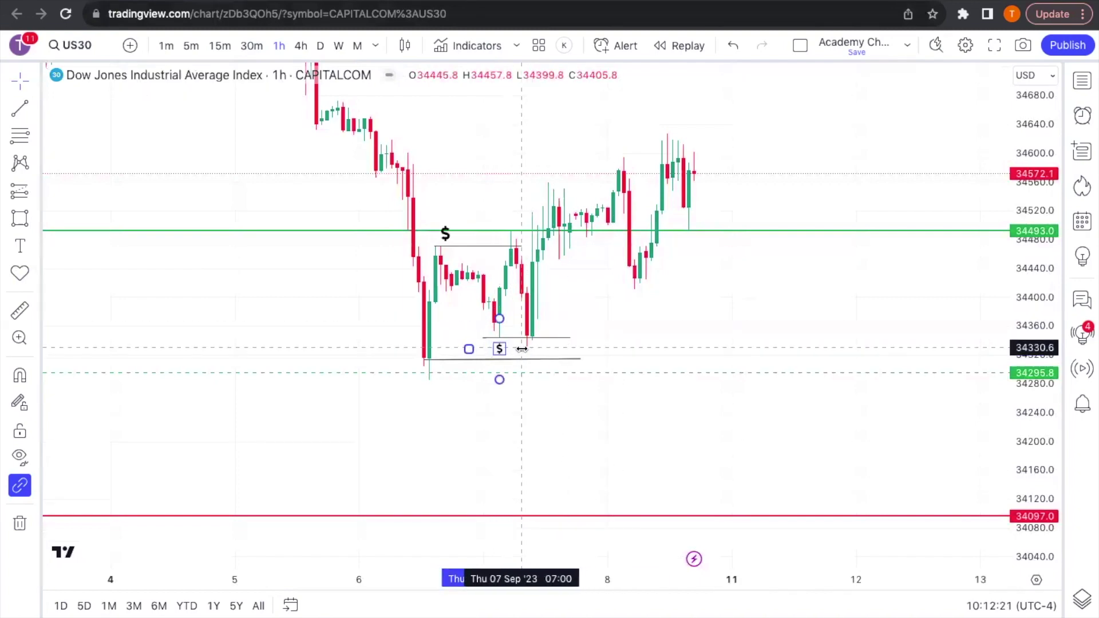
left_click(446, 233)
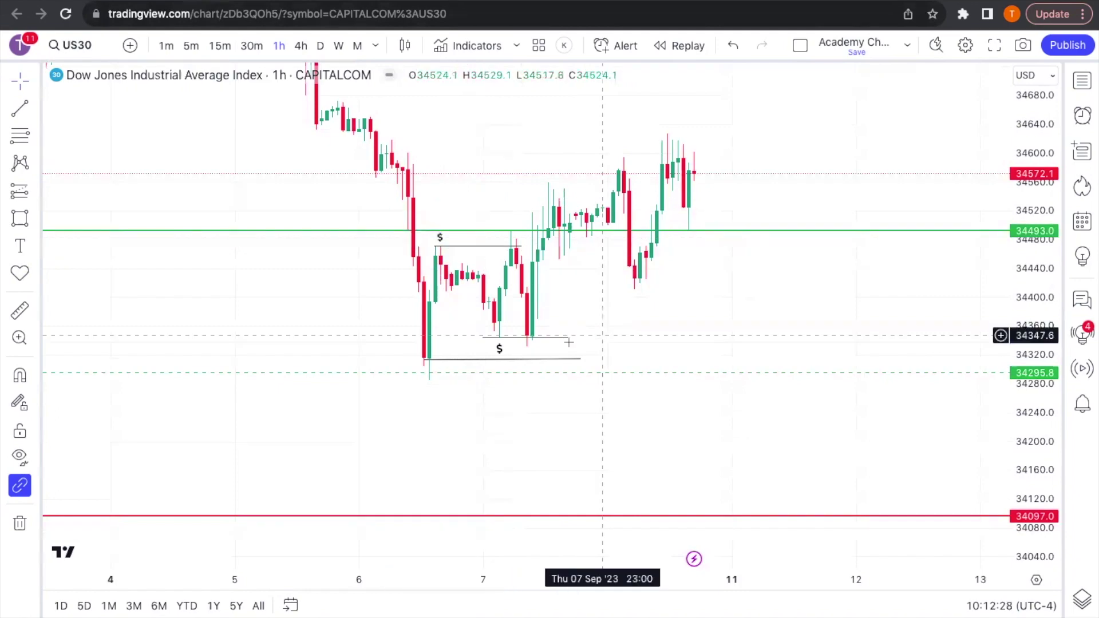
left_click(500, 350)
left_click_drag(499, 350, 521, 346)
left_click(623, 327)
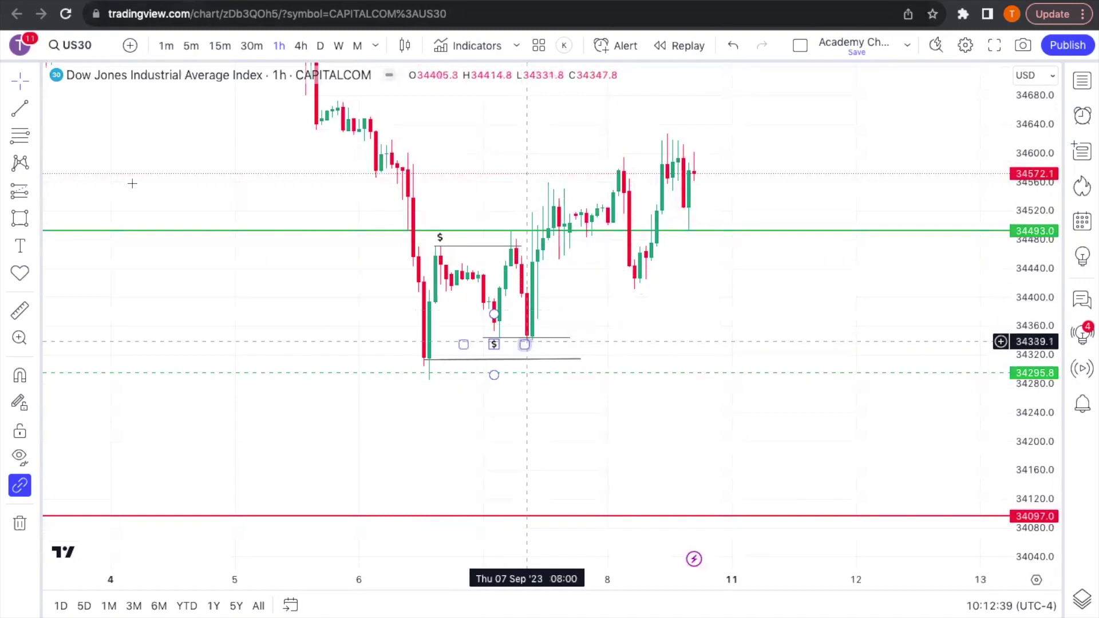
Step: Draw a rectangle zone from 34398.4 to 34352.9 starting at 7 September 02:00, extended to the end of the lowest trend line
left_click(23, 222)
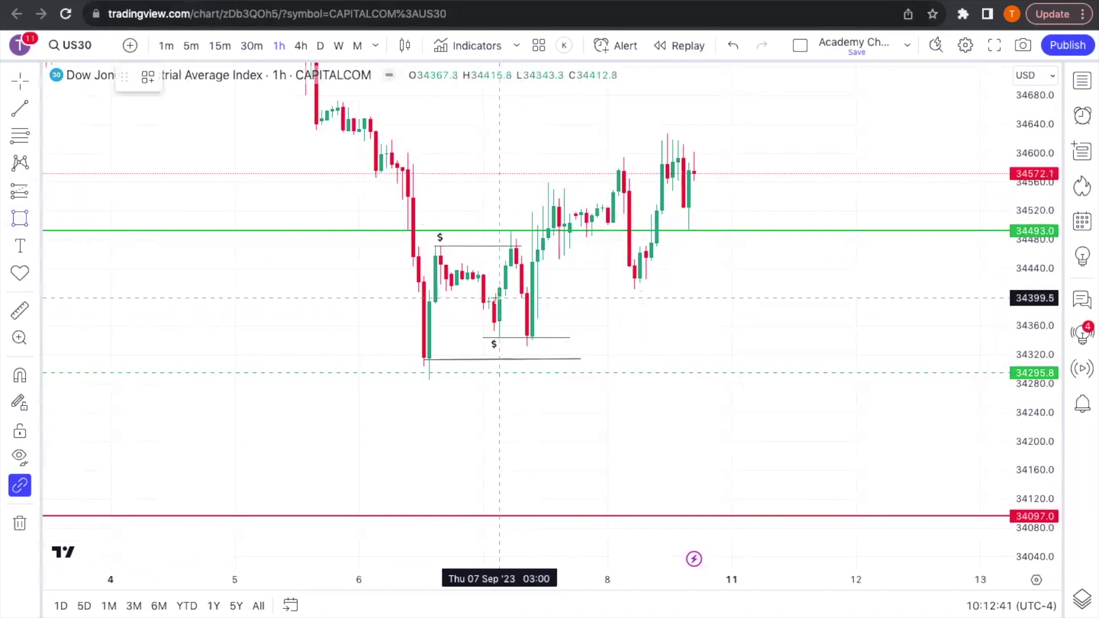
left_click(494, 299)
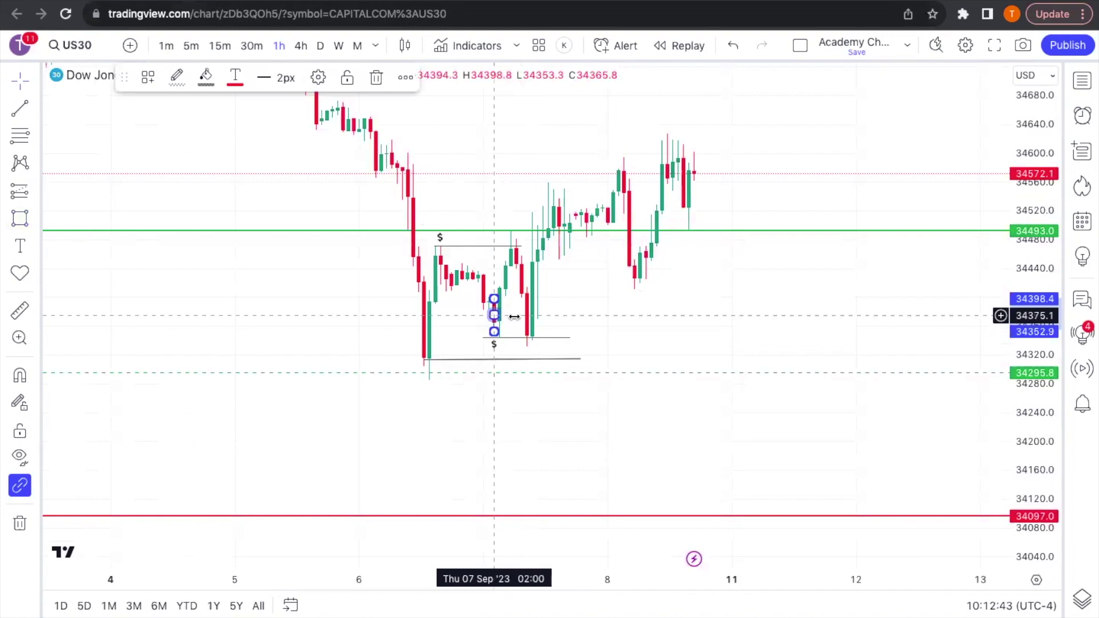
left_click(582, 332)
left_click(591, 318)
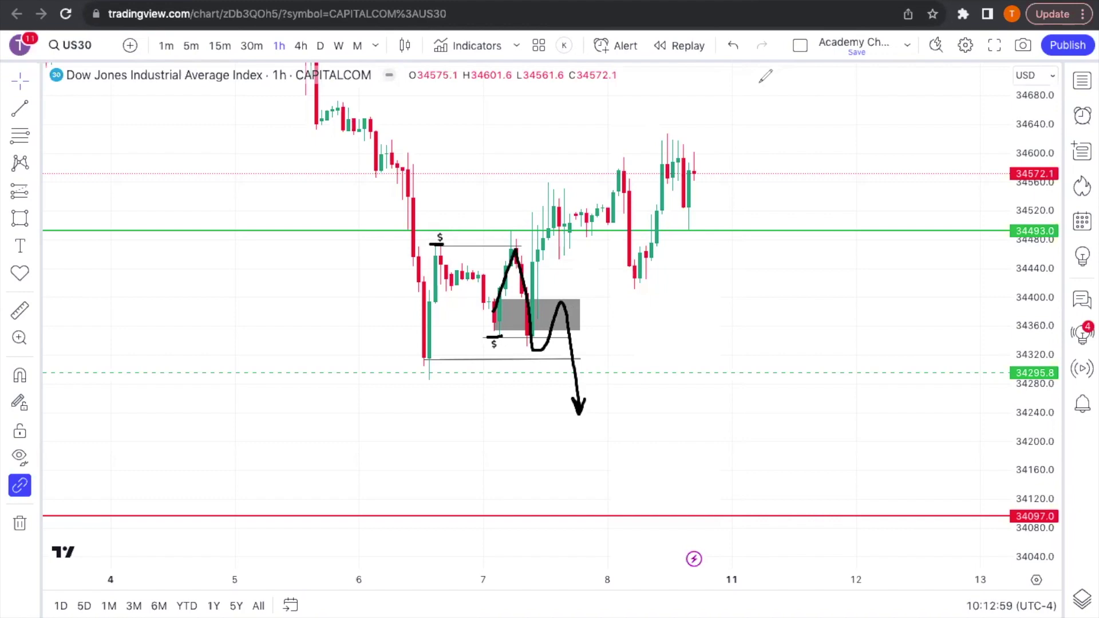
Step: Clear the freehand price path and show the marked 7 September zone on the 15-minute timeframe
key("Escape")
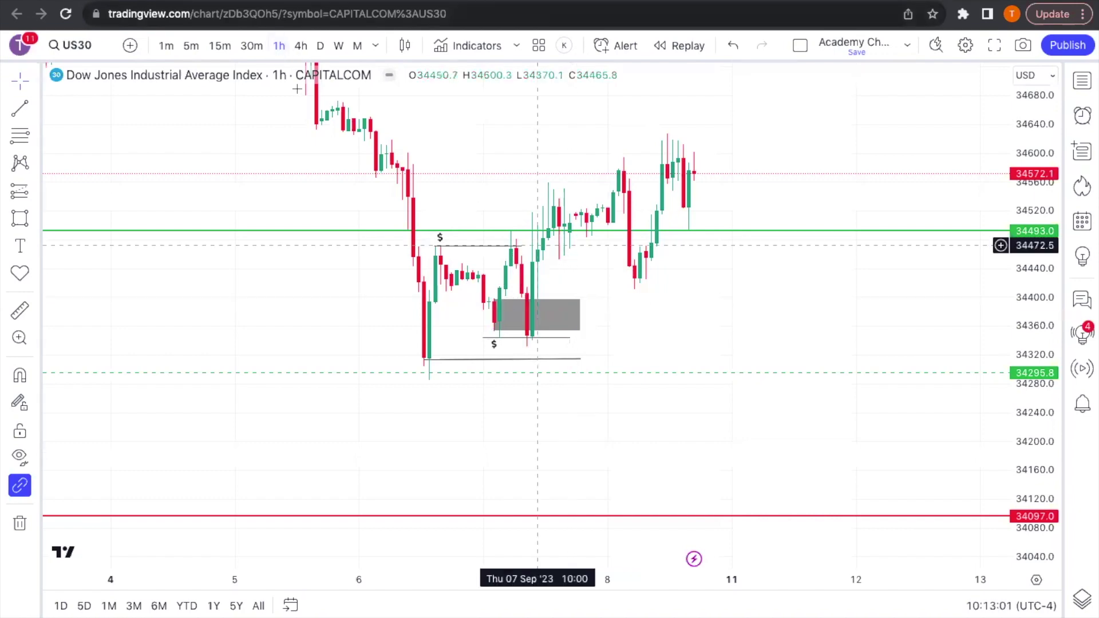
left_click(219, 45)
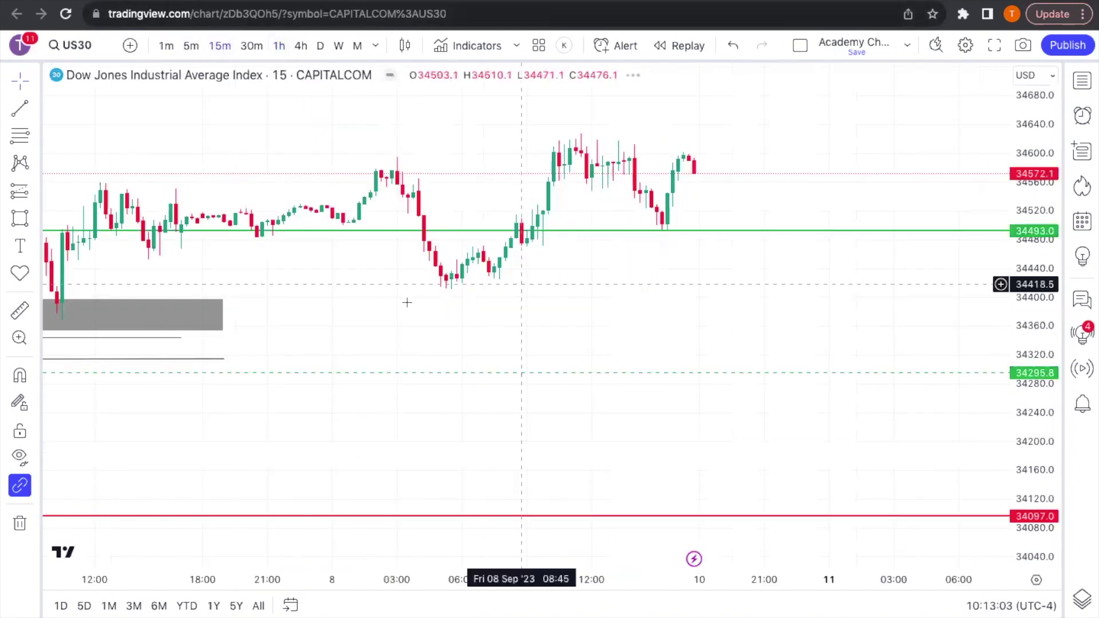
scroll(405, 303, "left", 5)
scroll(300, 299, "left", 3)
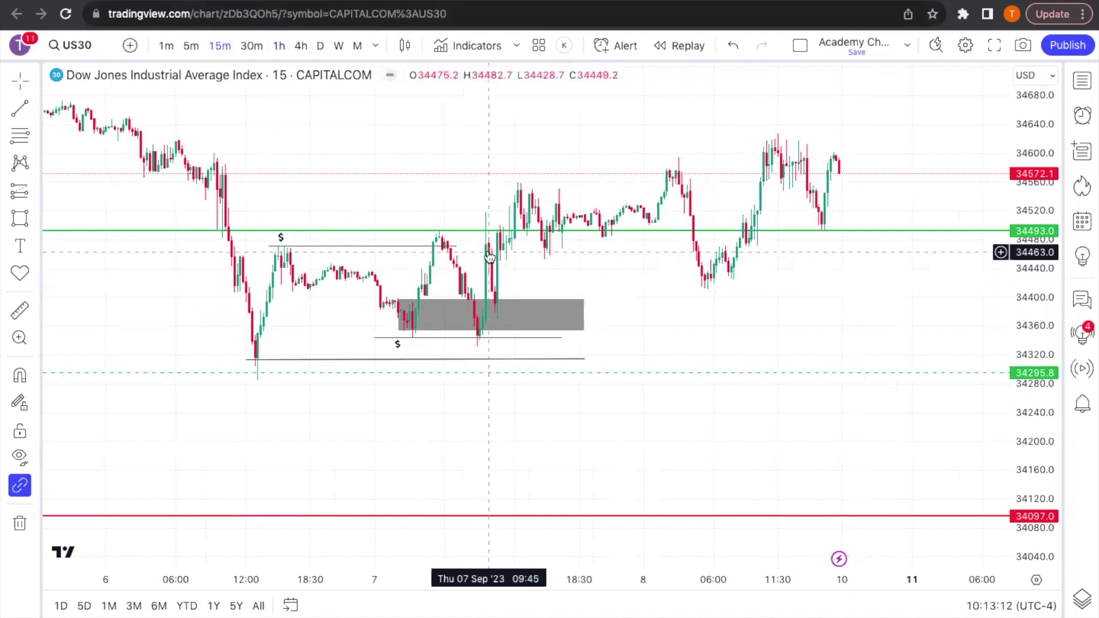
Step: Clear the freehand price path drawn over the 7 September zone and show the chart on the 1-hour timeframe
left_click(494, 300)
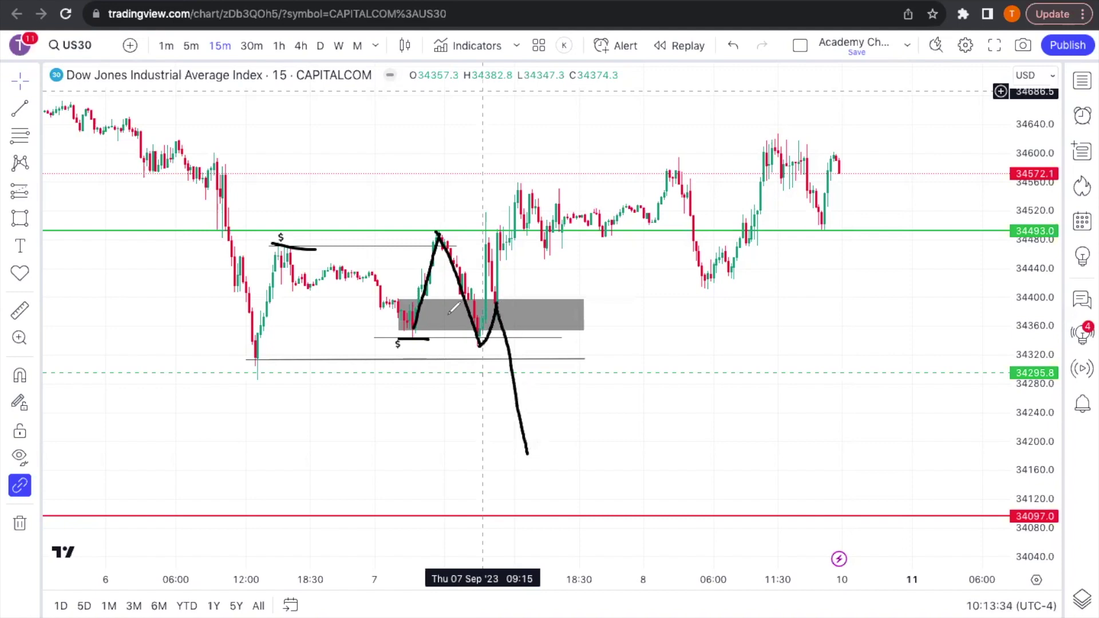
key("Escape")
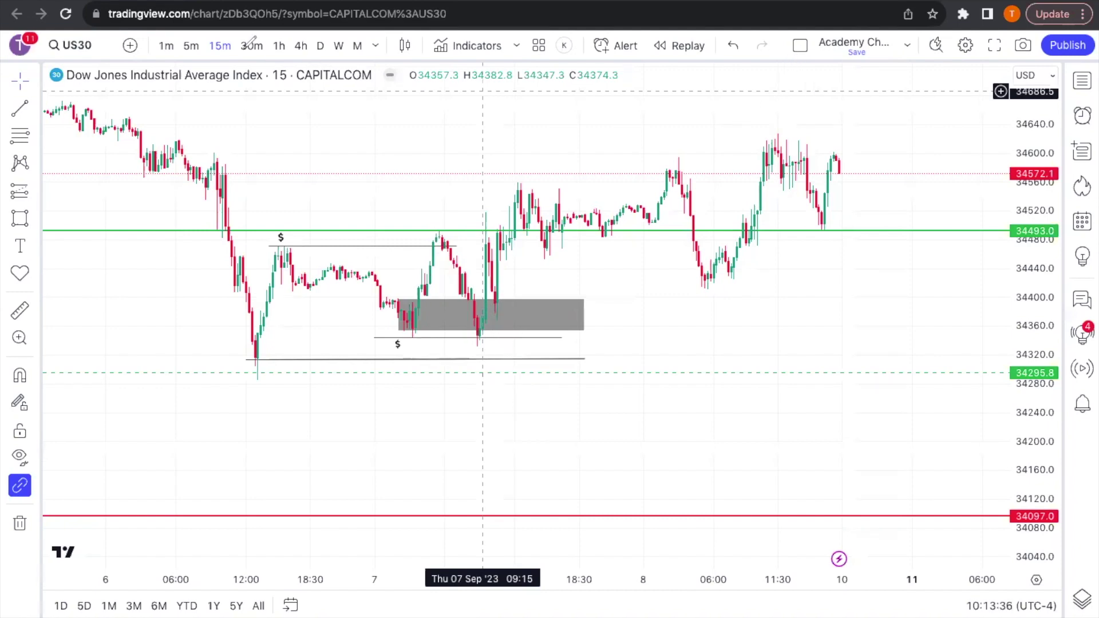
left_click(279, 49)
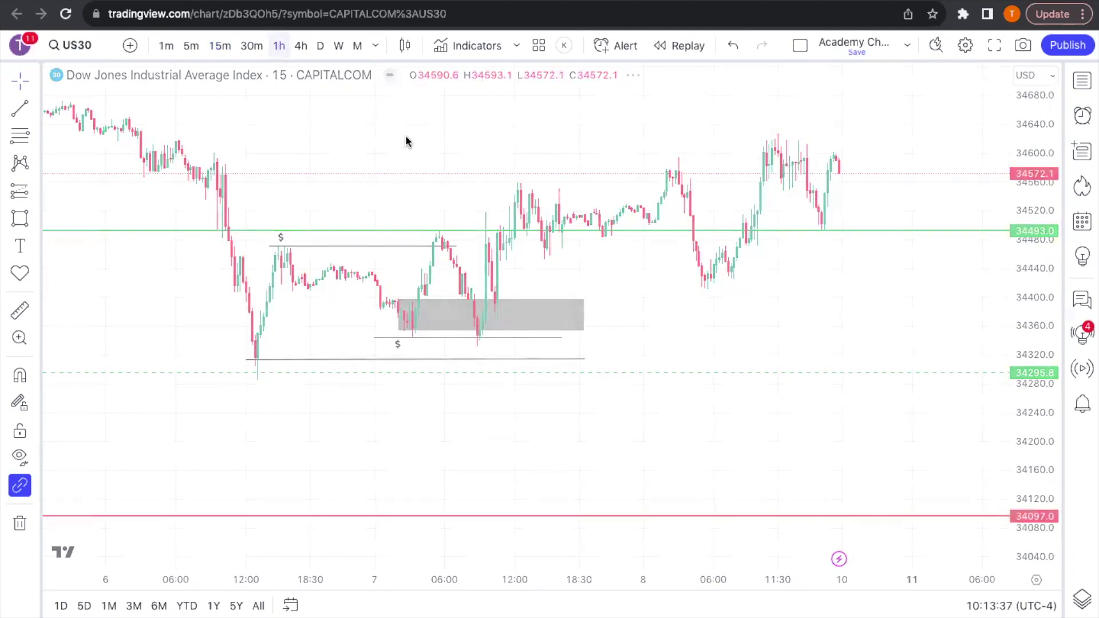
scroll(491, 233, "left", 3)
scroll(526, 267, "right", 5)
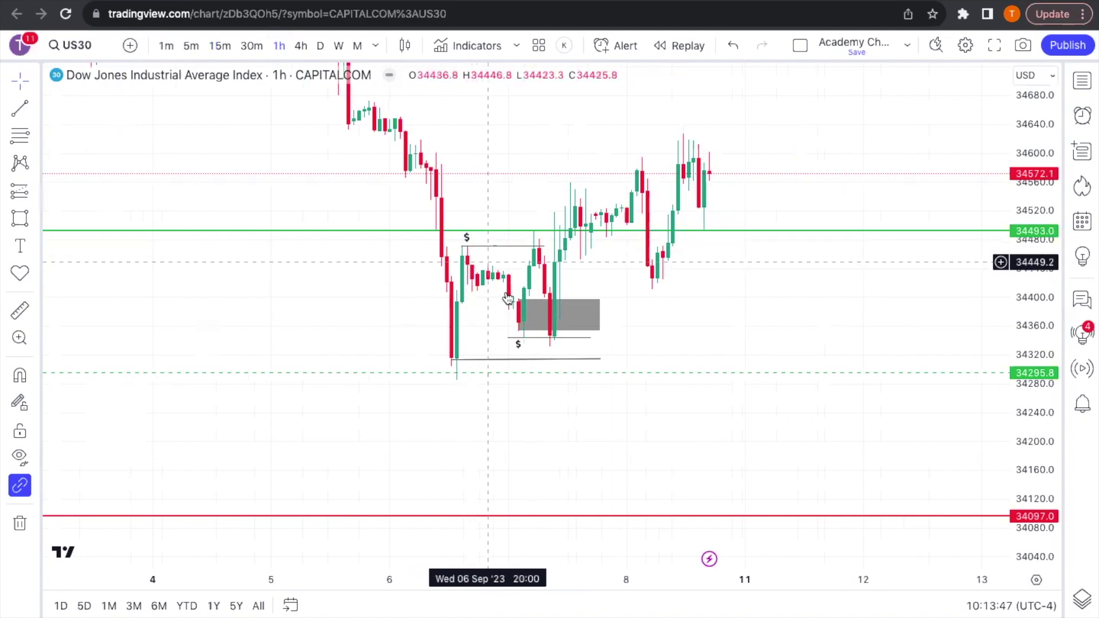
Step: Move and resize the grey rectangle zone to span 34447.1 to 34412.2, starting at 7 September 03:00
left_click_drag(518, 299, 530, 268)
left_click_drag(530, 332, 523, 288)
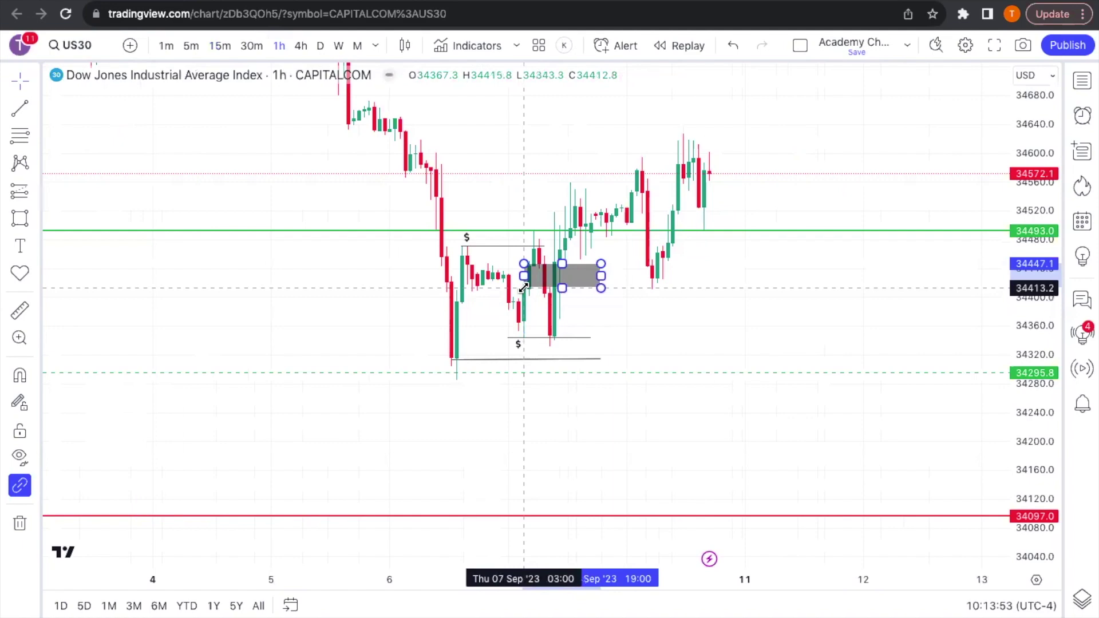
left_click_drag(522, 289, 522, 289)
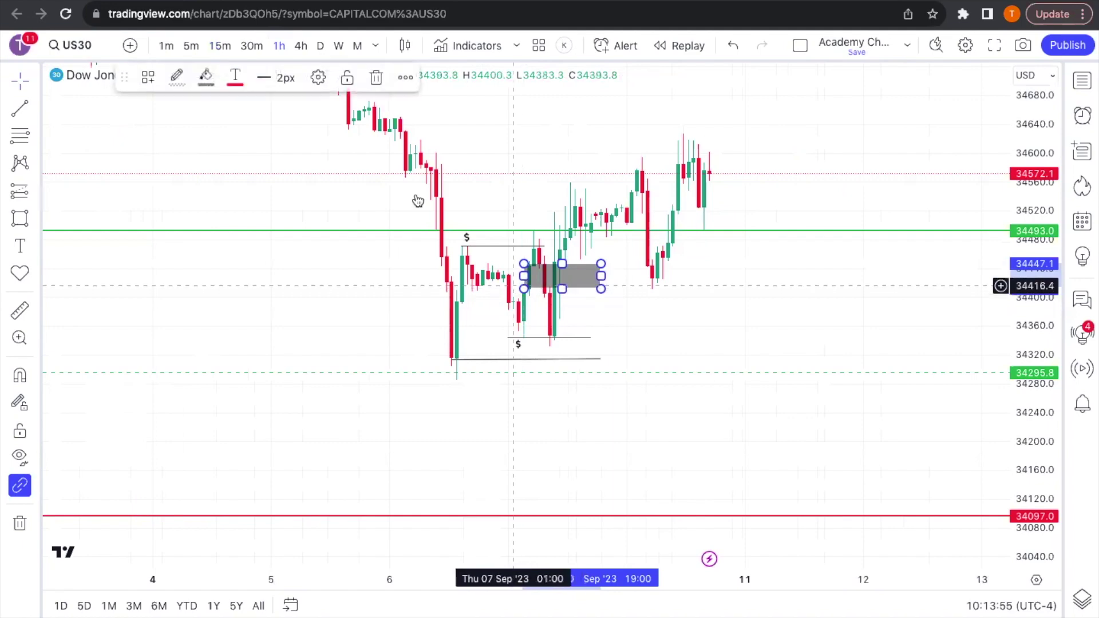
Step: Set the rectangle zone's fill opacity to 21% and extend its end to 12 September 08:00
left_click(206, 75)
left_click_drag(245, 315, 230, 317)
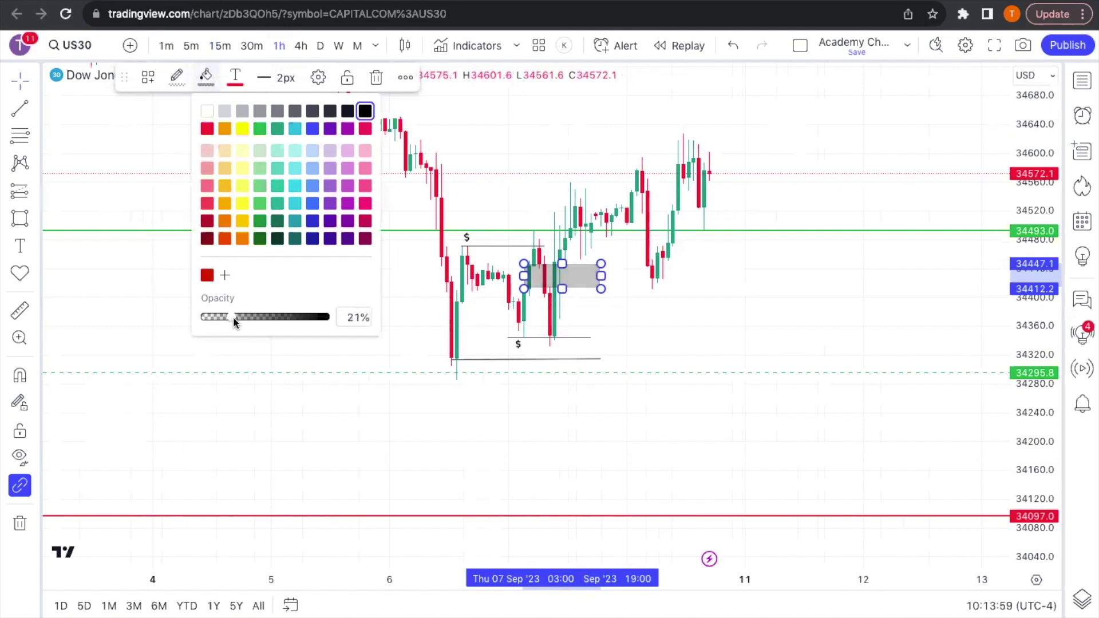
left_click(704, 289)
left_click(601, 276)
left_click_drag(601, 277, 904, 285)
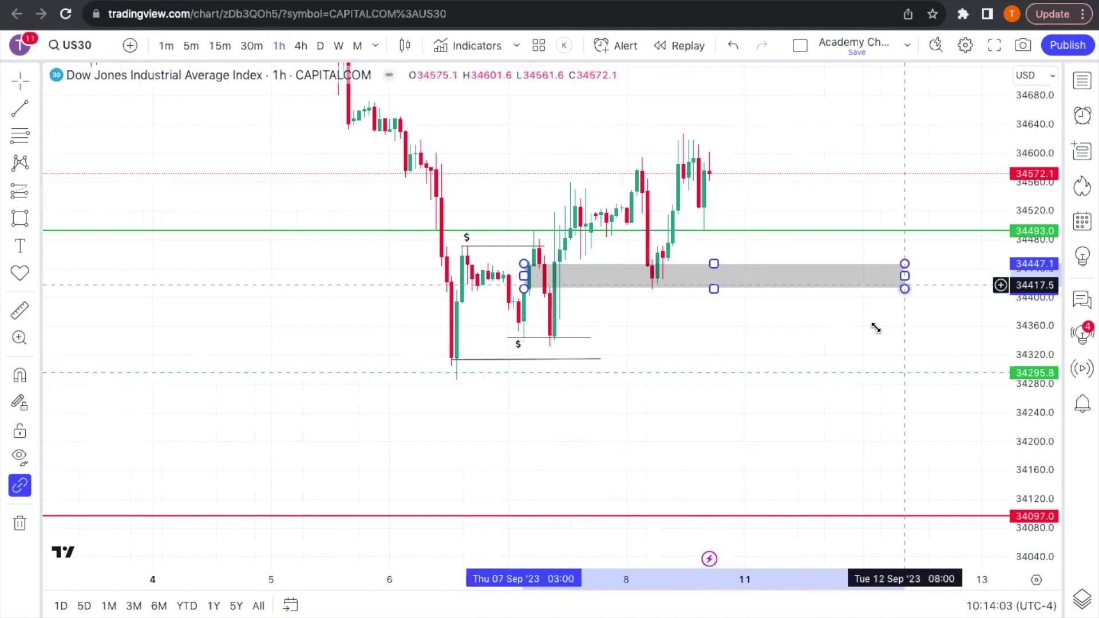
left_click(868, 330)
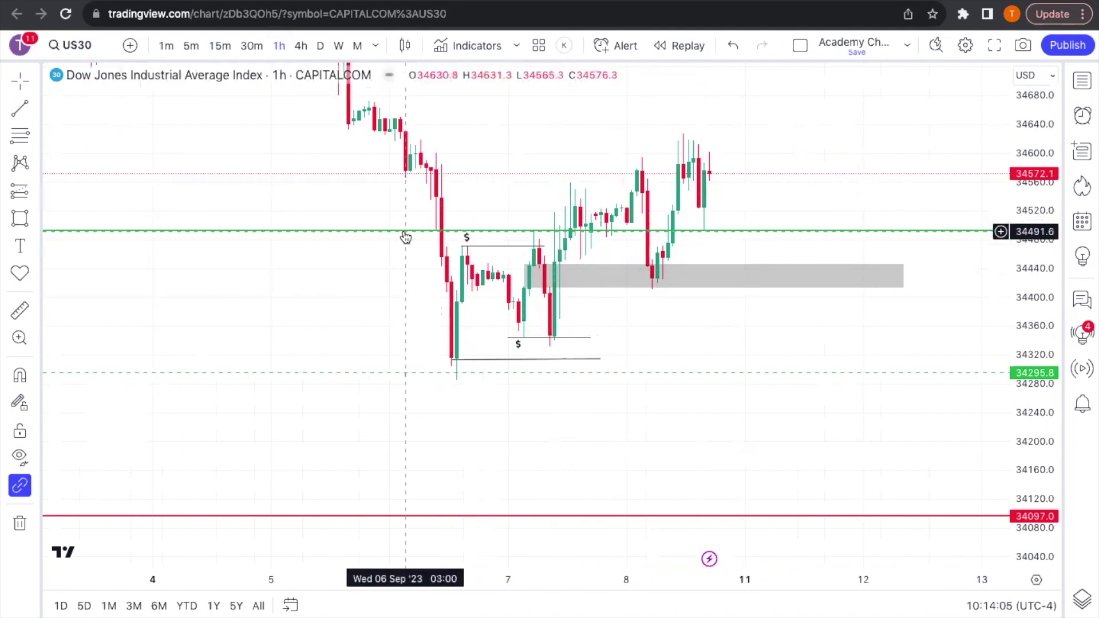
Step: Find the zone's 0.5 level with a Fibonacci retracement, draw a trend line along it across the zone, and remove the retracement
left_click(22, 115)
left_click(10, 138)
mouse_move(524, 287)
left_mouse_down()
mouse_move(589, 272)
mouse_move(900, 265)
left_mouse_up()
left_click(21, 109)
left_click(524, 276)
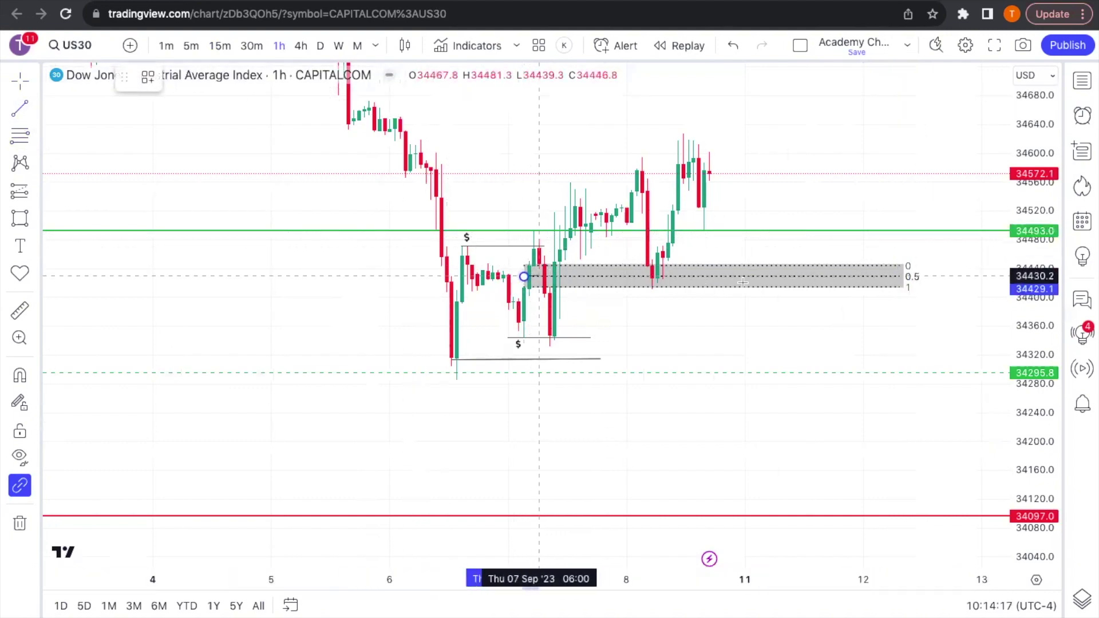
left_click(905, 276)
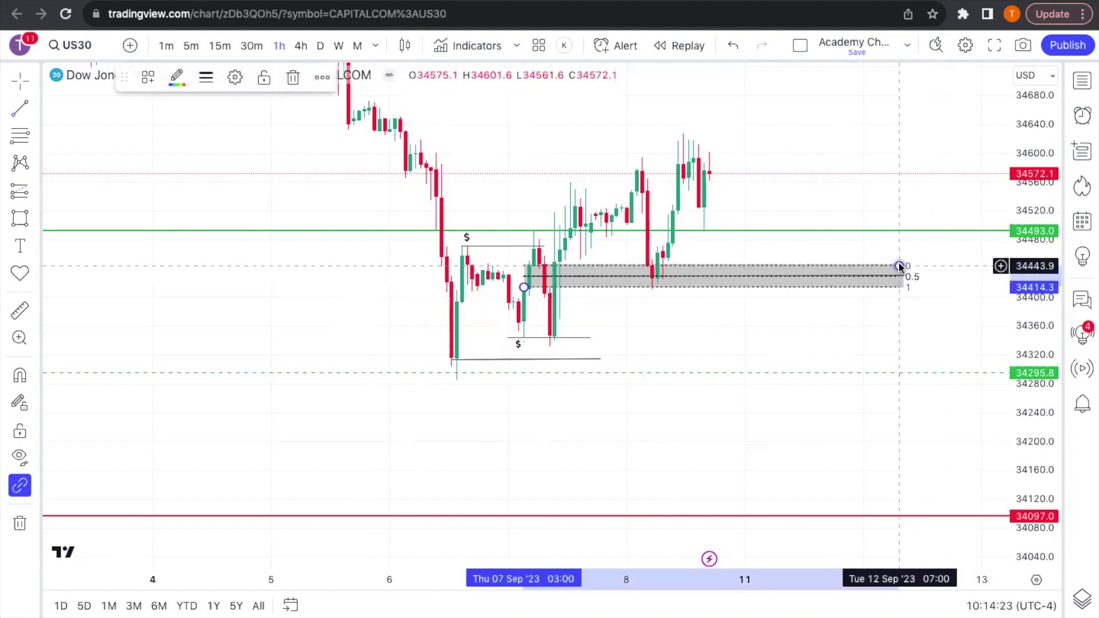
key("Escape")
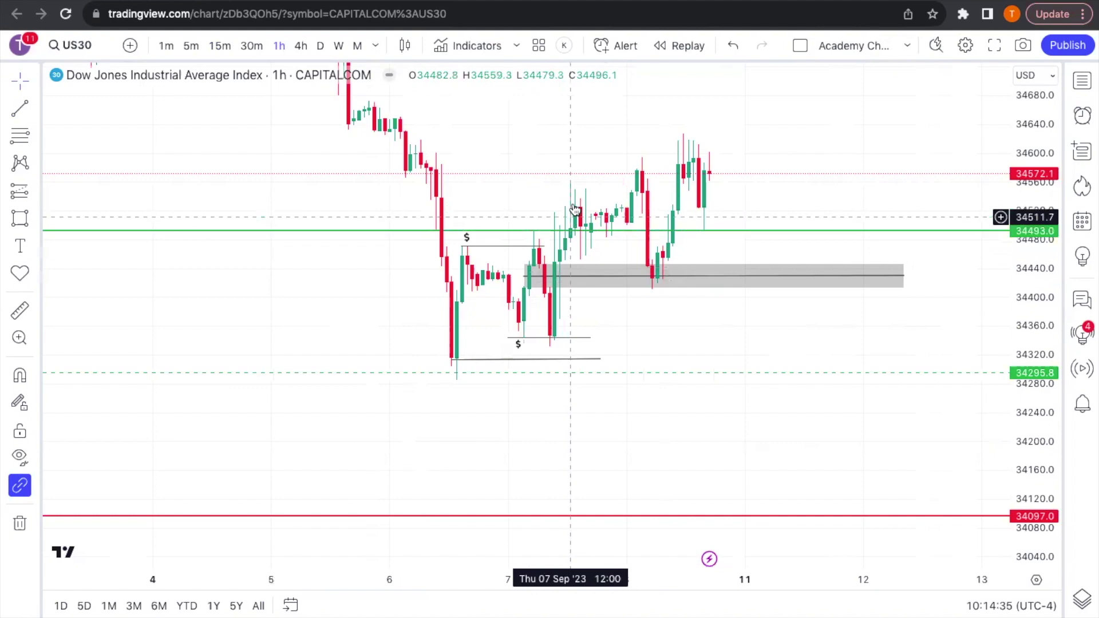
Step: Examine on the 15-minute timeframe how price reacts on 8 September at the extended zone and its midline
left_click(218, 47)
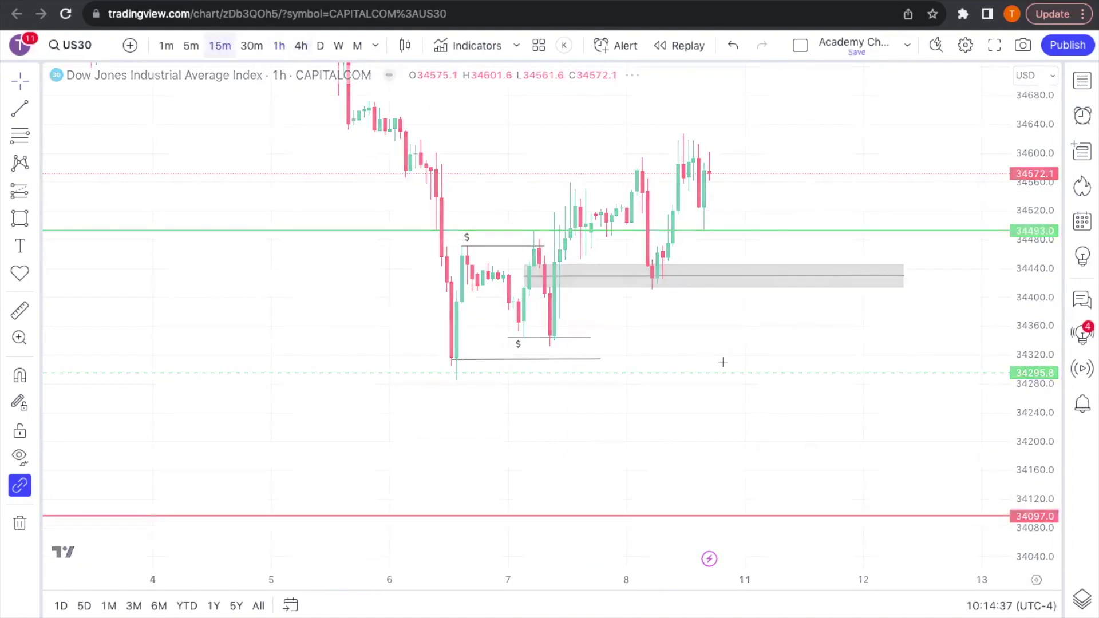
scroll(702, 380, "left", 10)
scroll(706, 382, "left", 6)
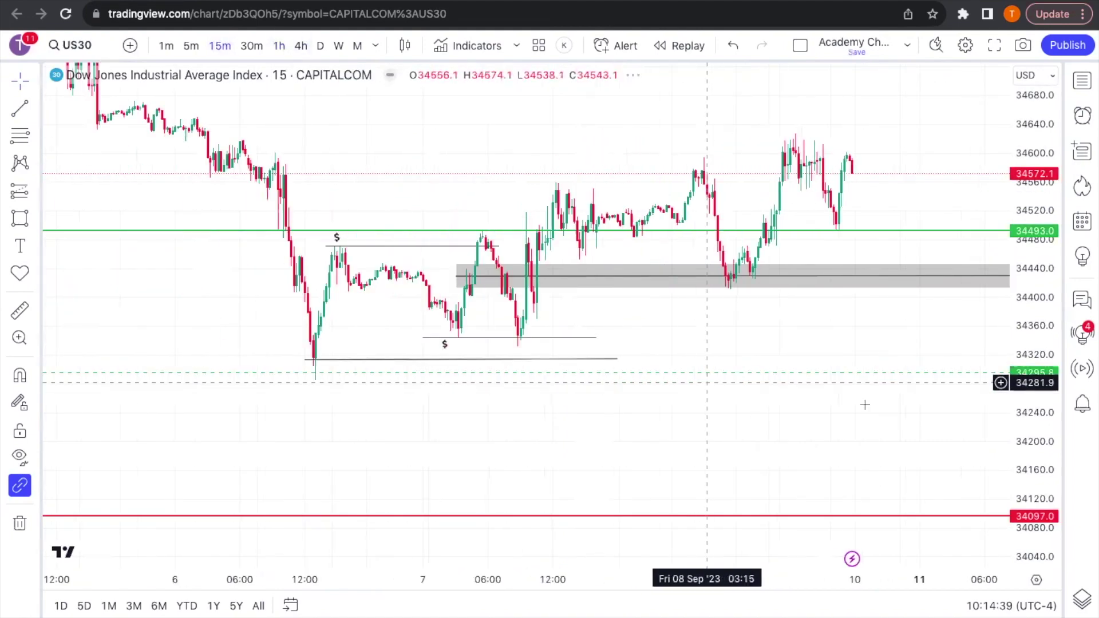
scroll(598, 439, "up", 4)
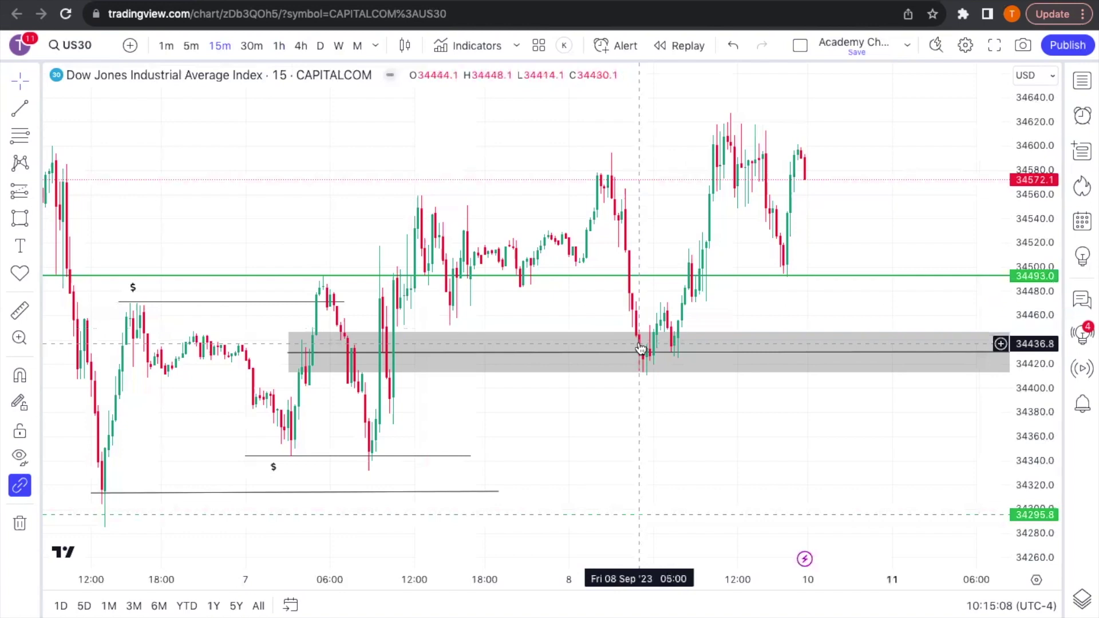
left_click(647, 376)
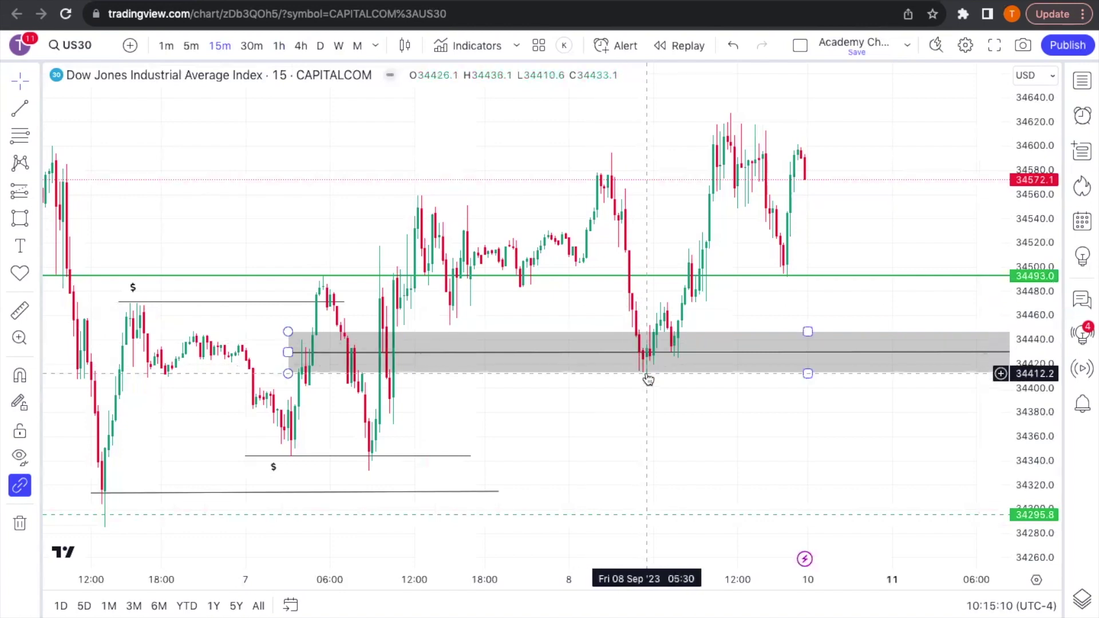
left_click(650, 380)
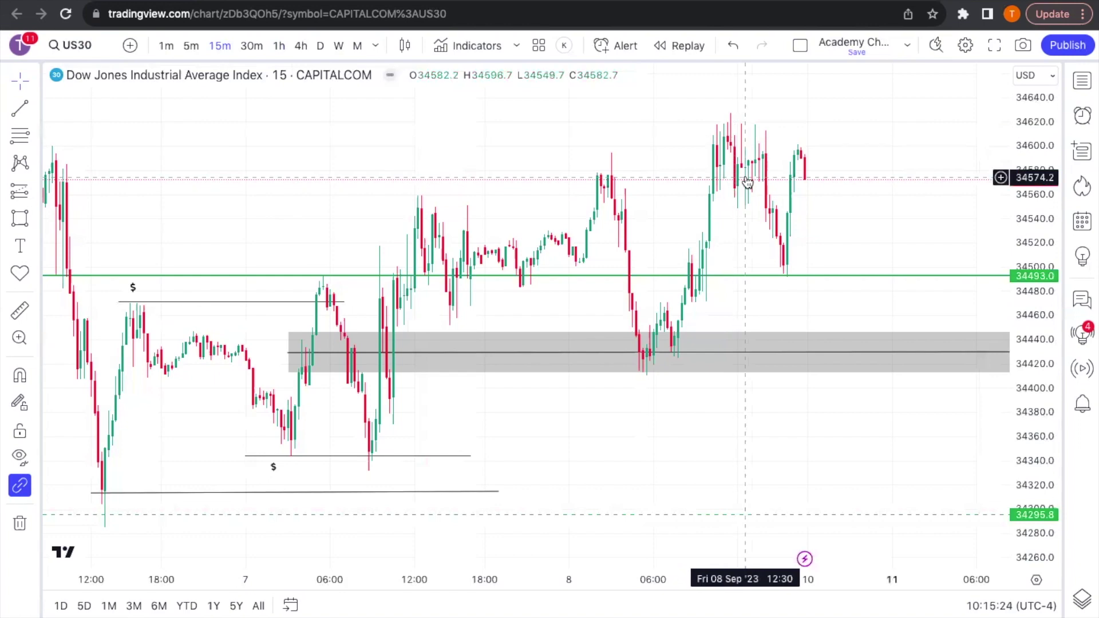
left_click(683, 335)
scroll(684, 335, "down", 5)
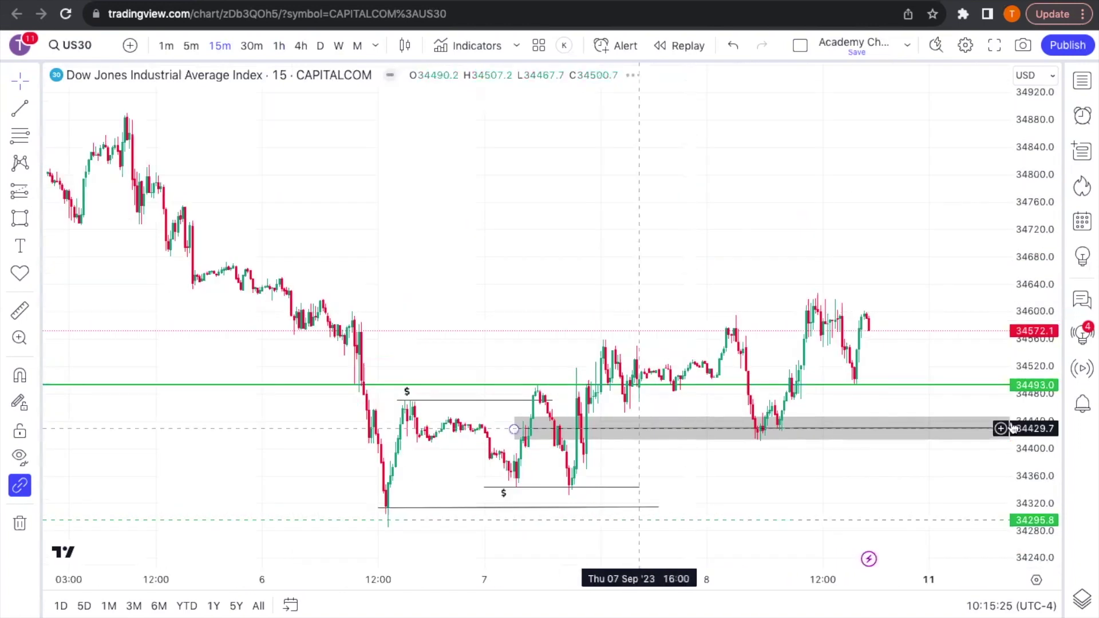
left_click_drag(1036, 423, 1035, 511)
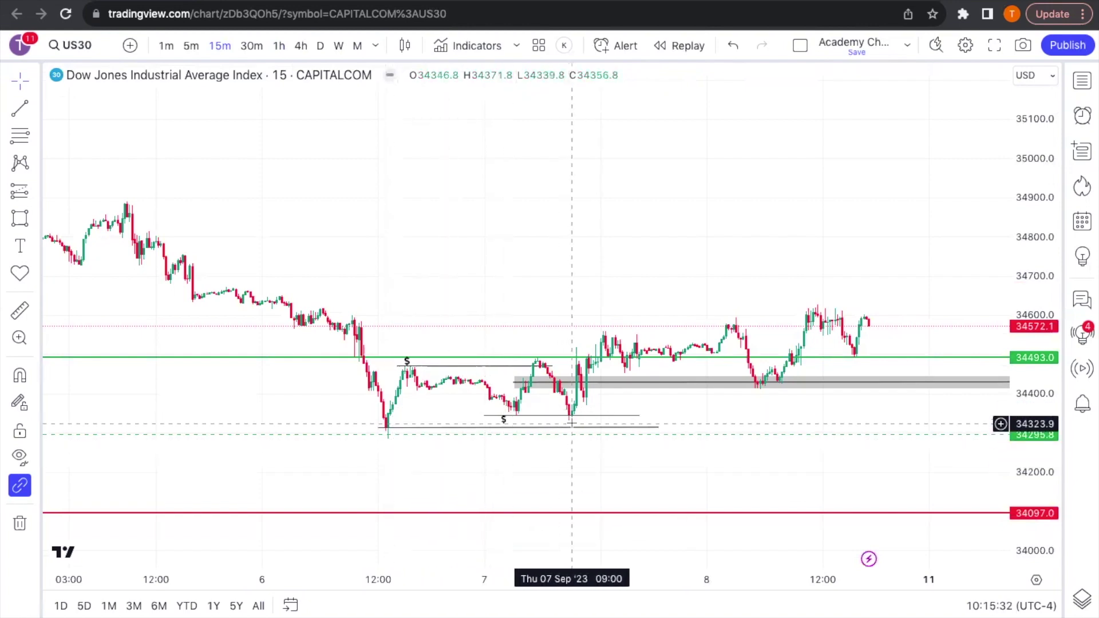
double_click(1045, 453)
left_click(638, 508)
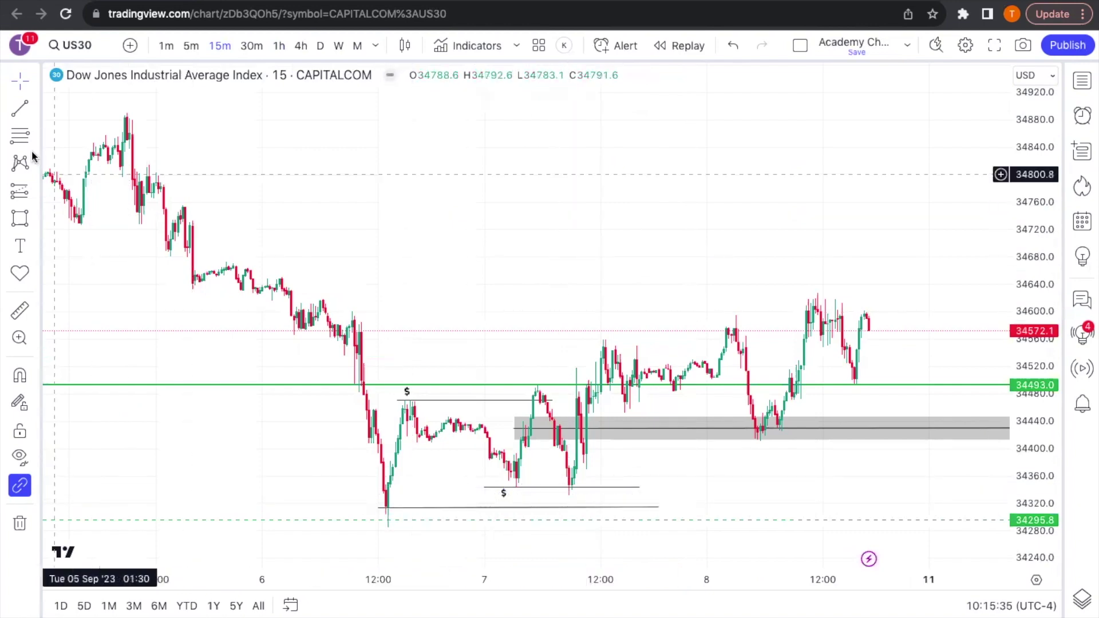
Step: Draw a circle around the 6 September low and centre it over the candle wick at the start of the lowest trend line
left_click(34, 220)
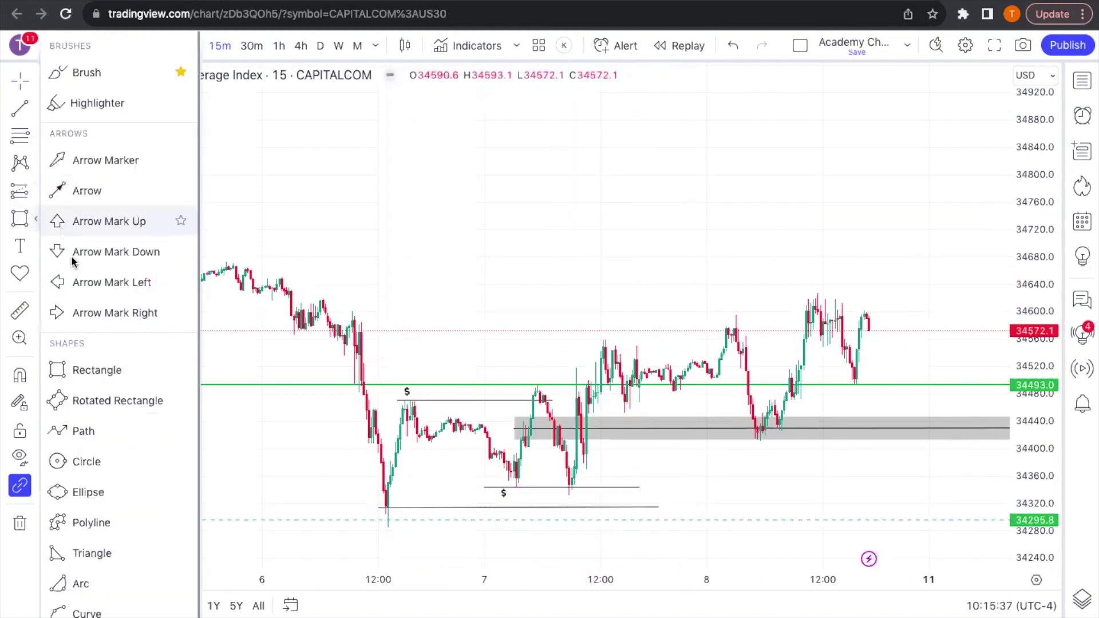
left_click(98, 461)
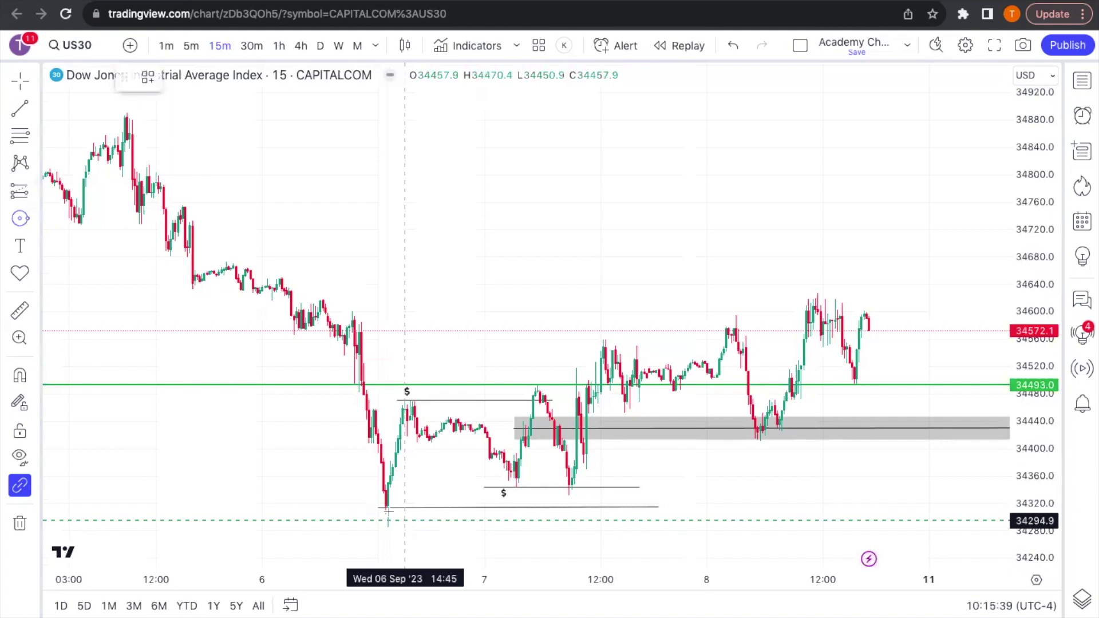
left_click_drag(383, 508, 399, 524)
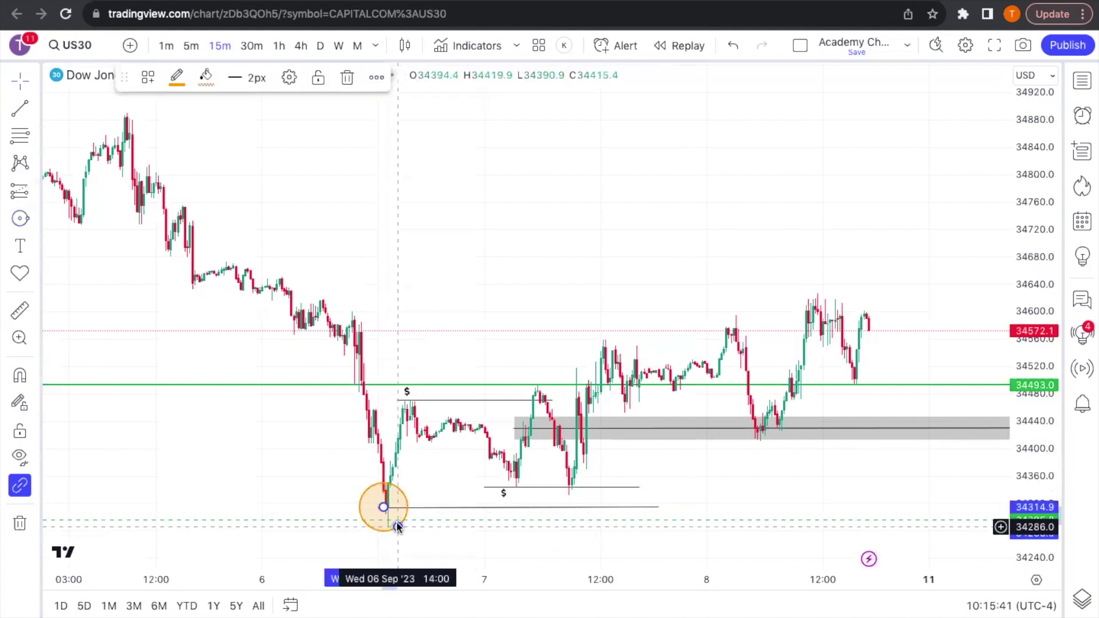
left_click(400, 501)
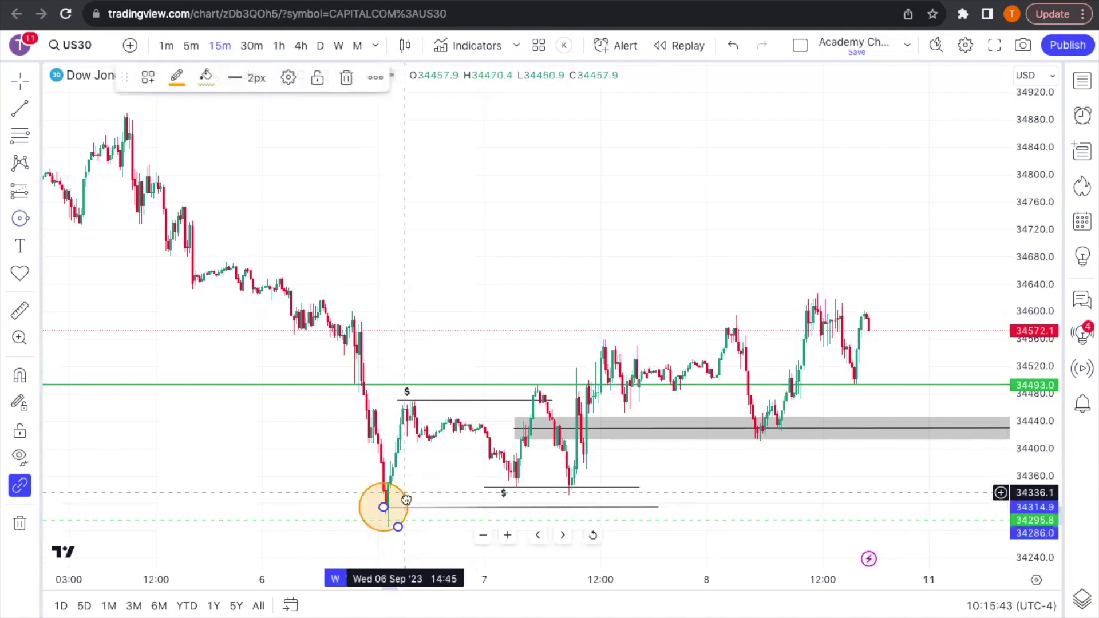
left_click_drag(399, 501, 404, 509)
left_click(436, 488)
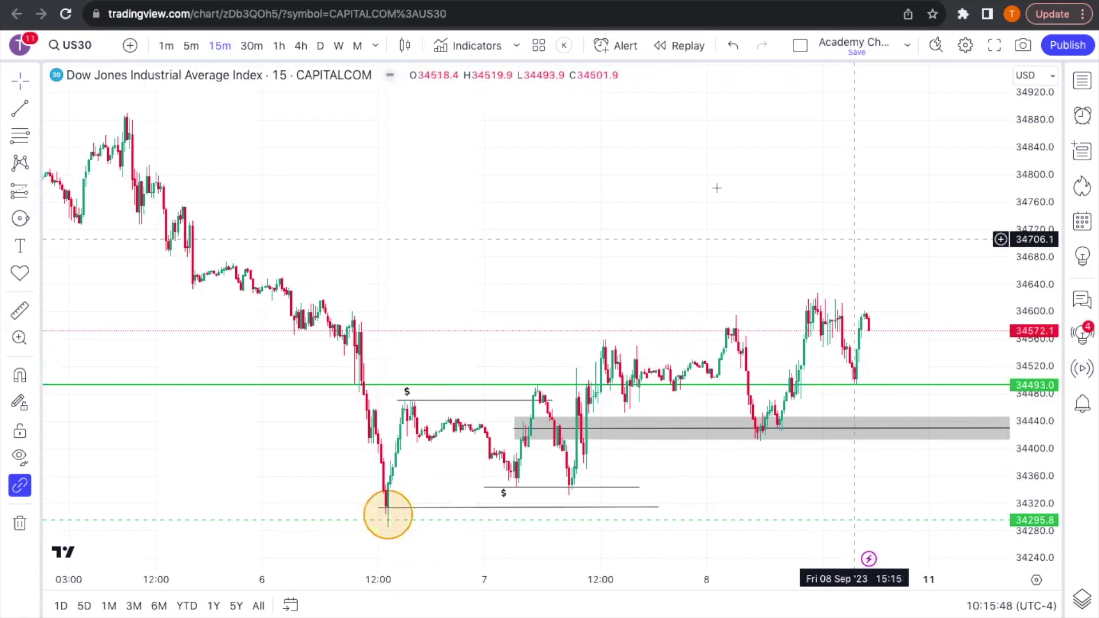
Step: On the 1-hour timeframe, draw a short yellow horizontal trend line at 34439.7 inside the zone, ending at 7 September 12:00
left_click(279, 45)
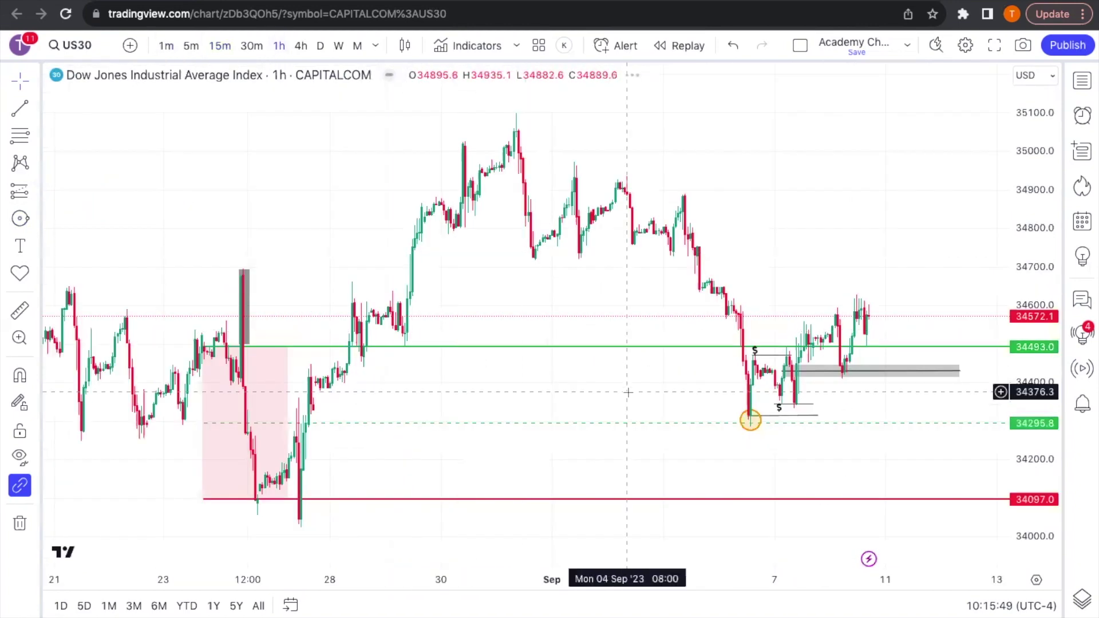
scroll(628, 393, "left", 5)
scroll(628, 393, "up", 5)
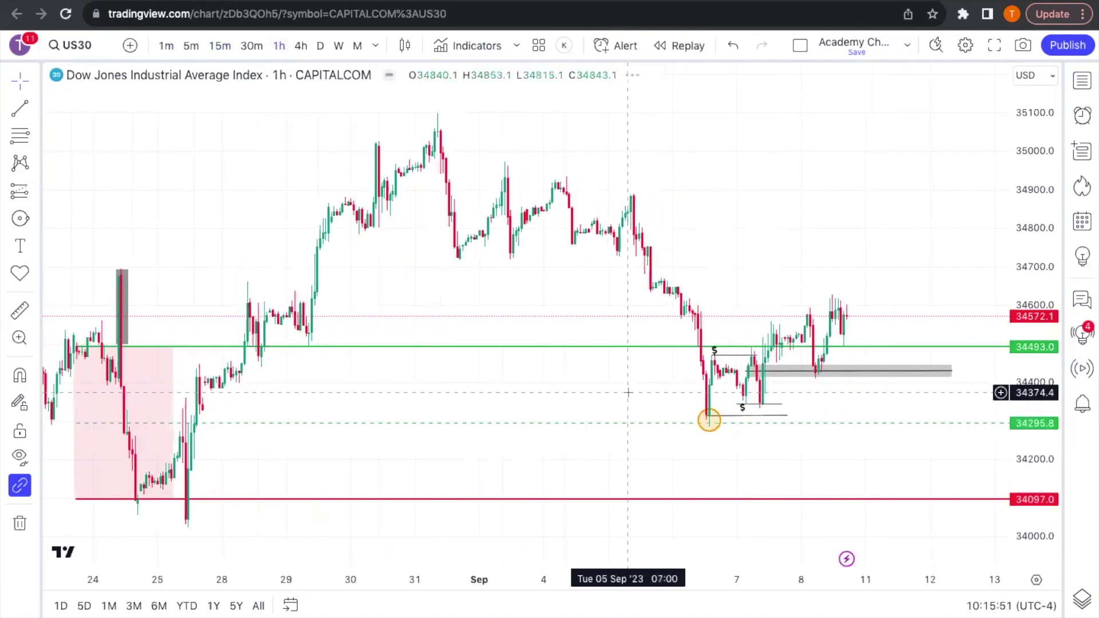
scroll(629, 398, "up", 3)
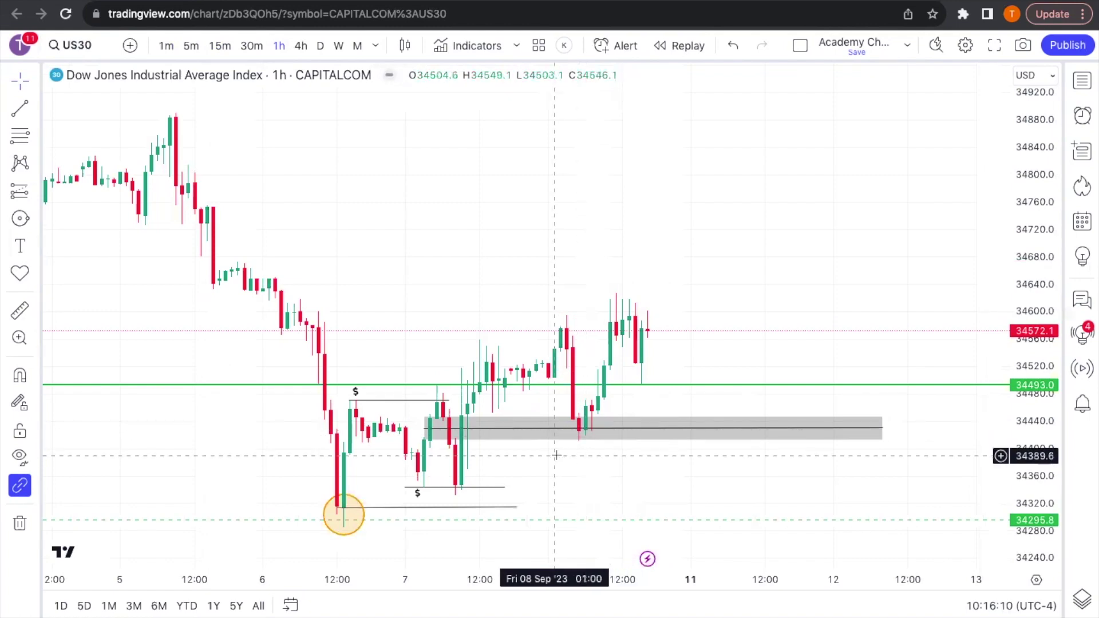
left_click(35, 109)
left_click(98, 90)
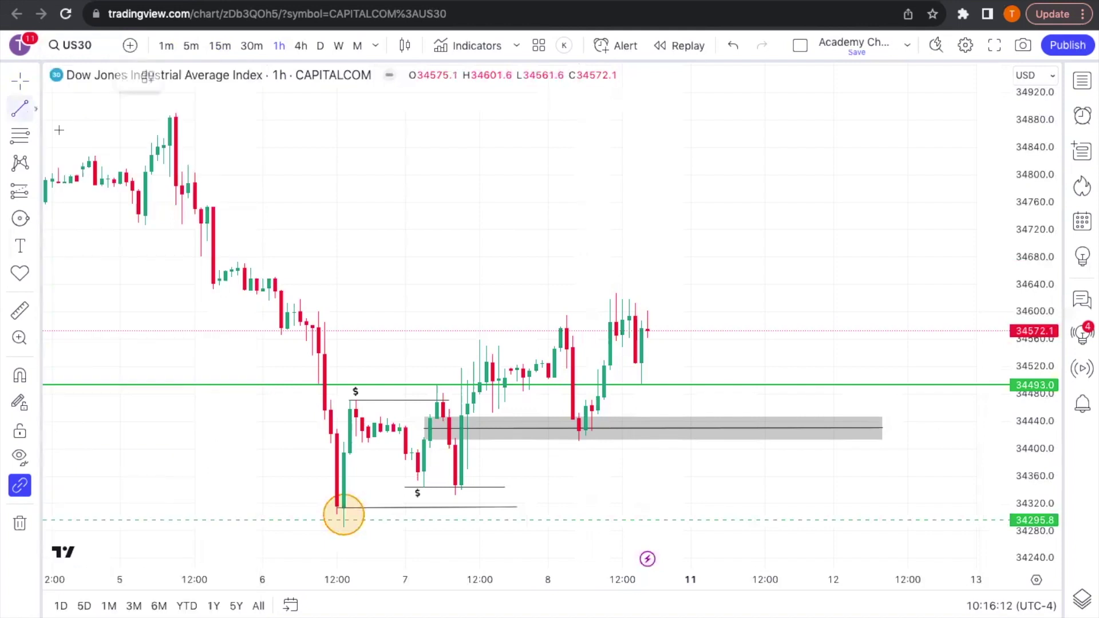
left_click(442, 422)
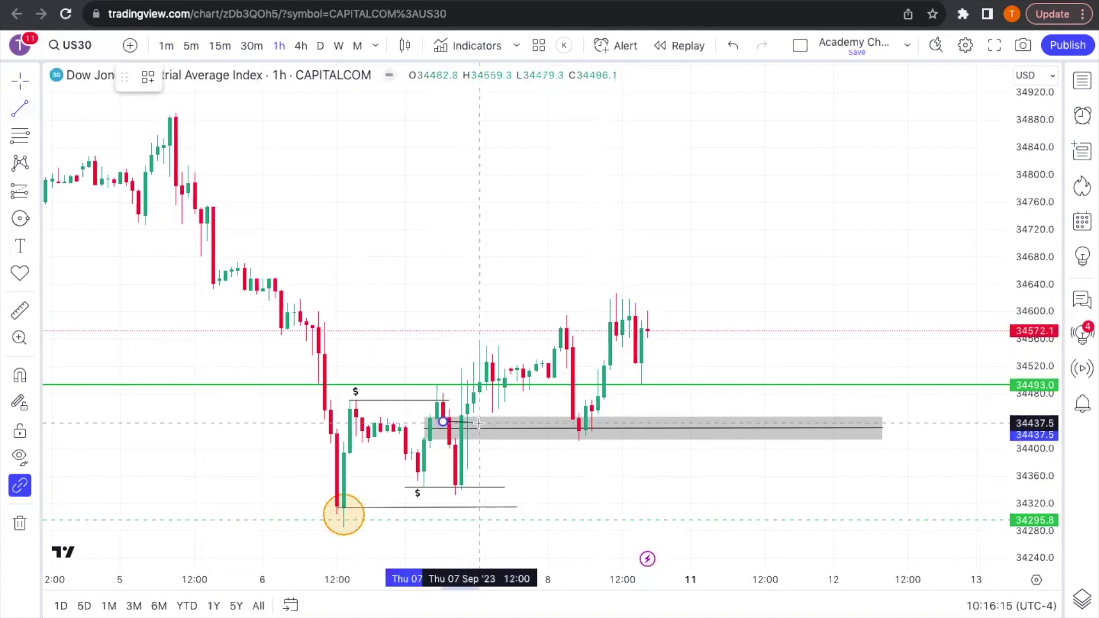
left_click(482, 422)
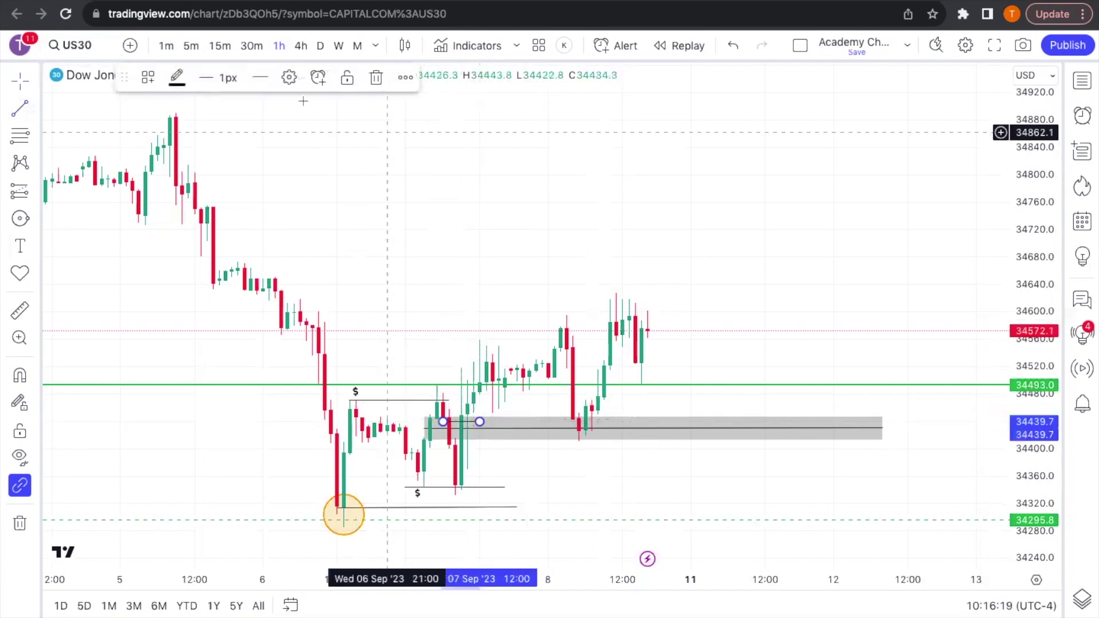
left_click(176, 77)
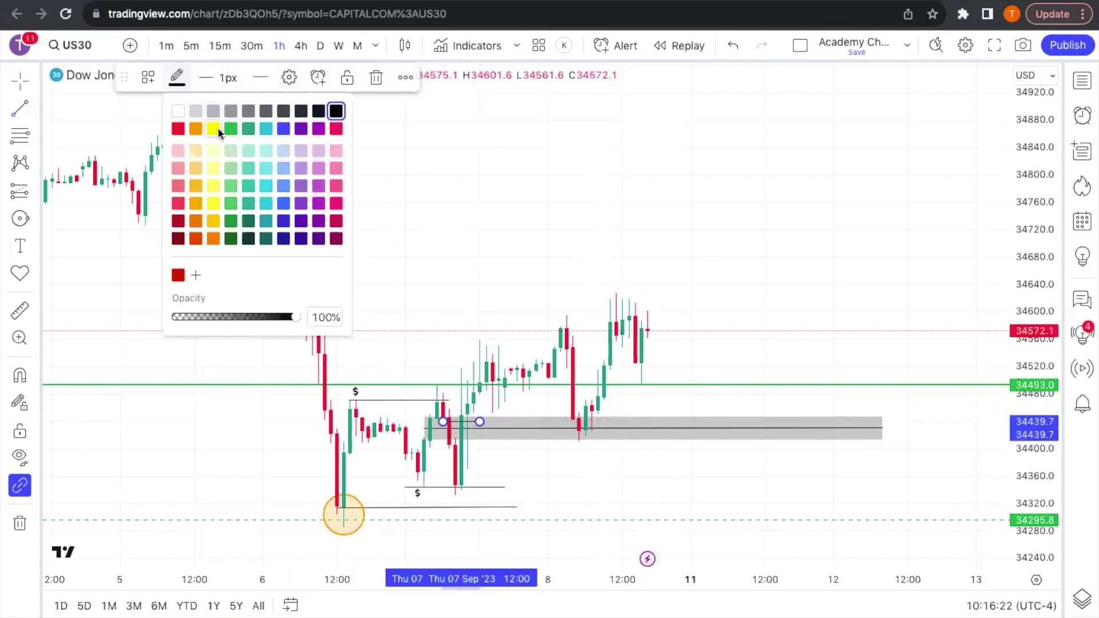
left_click(218, 131)
left_click(365, 196)
Step: Draw a second short yellow horizontal trend line at 34415.2, near the lower edge of the zone on 7 September
key("alt+t")
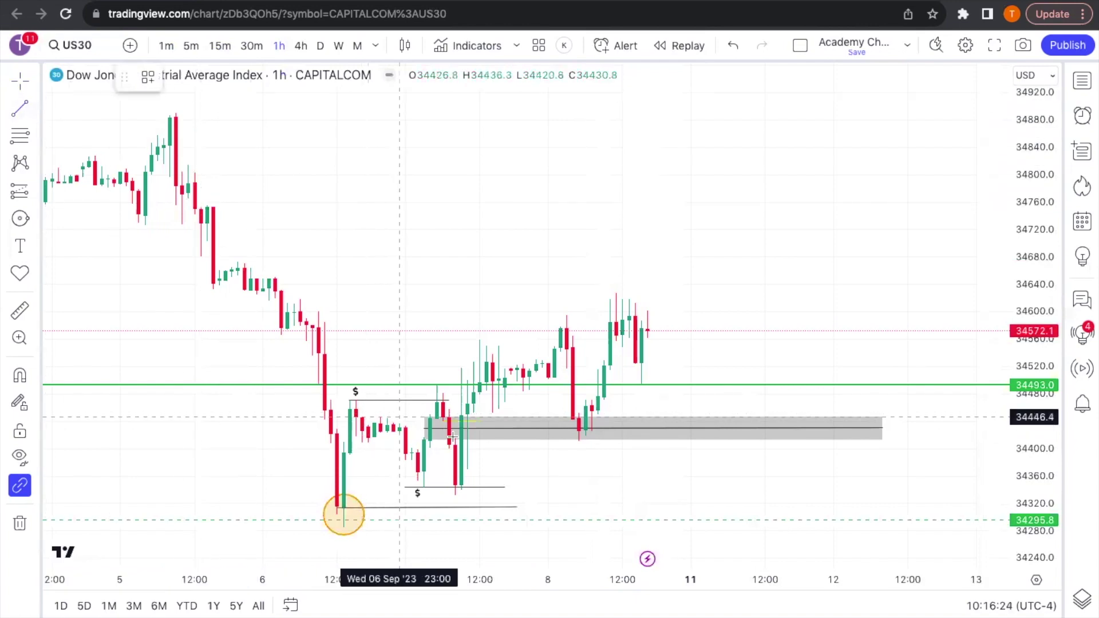
left_click(486, 439)
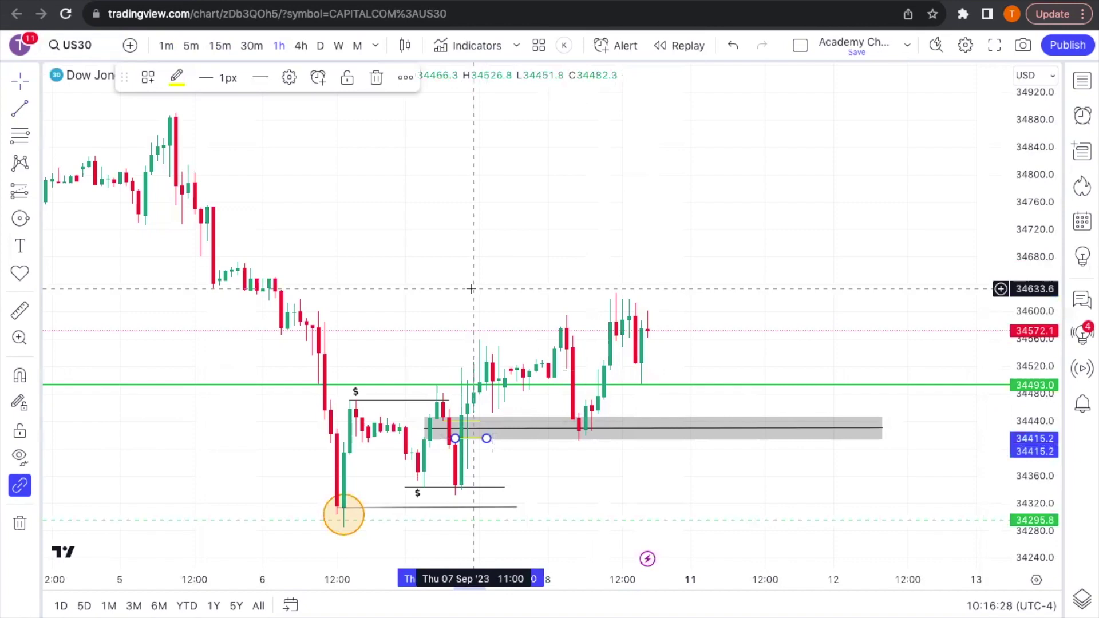
left_click(441, 294)
left_click(467, 441)
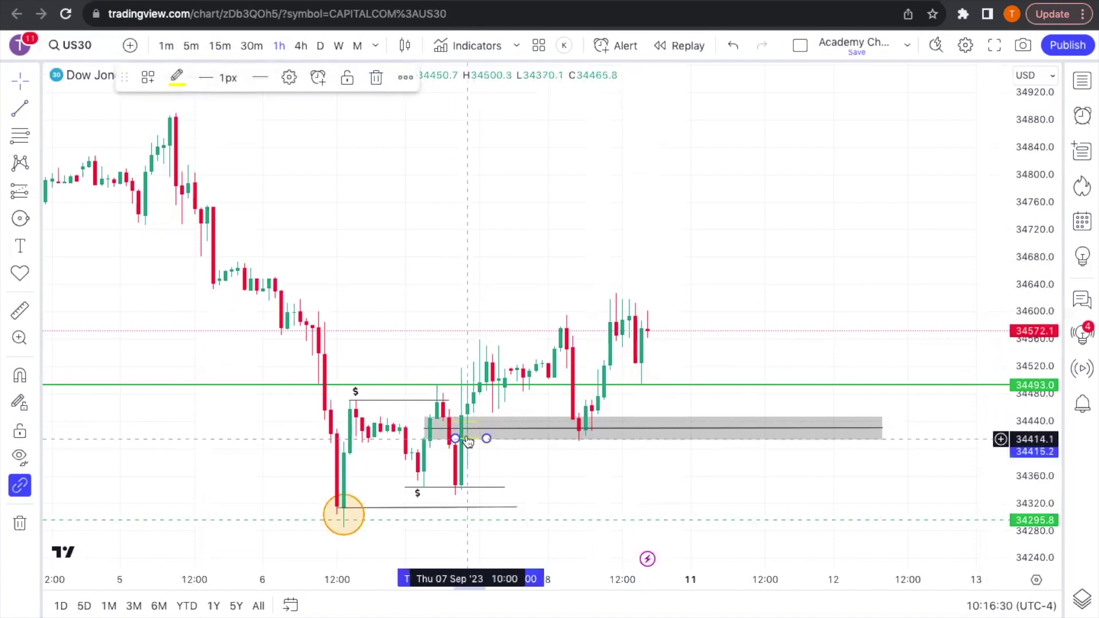
left_click(466, 334)
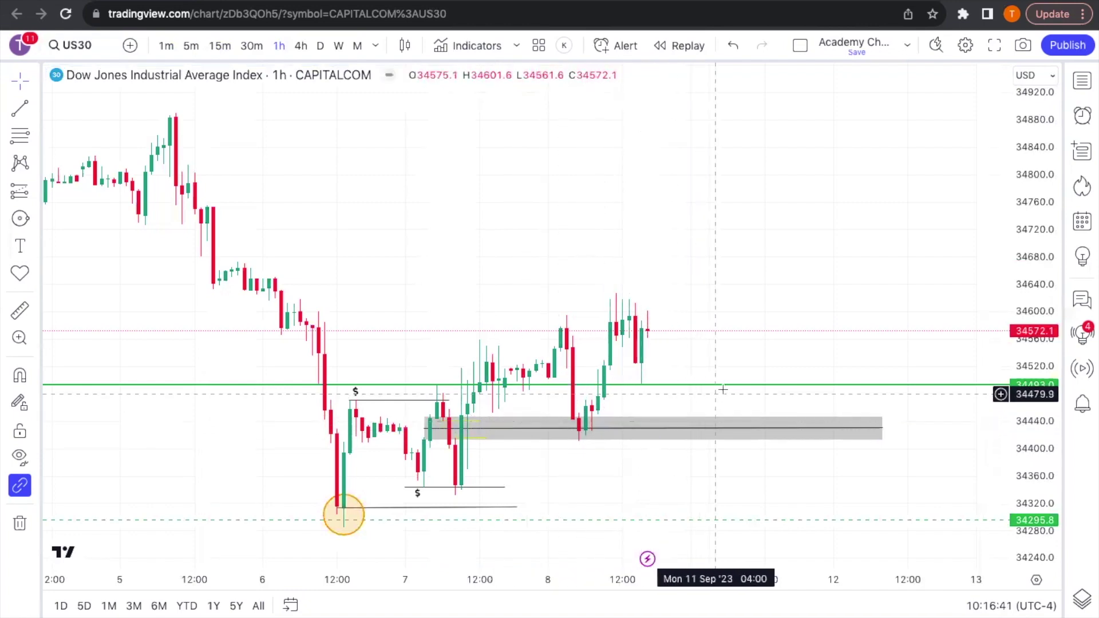
Step: Show the zone, the yellow lines and the circled 6 September low together on the 15-minute timeframe
left_click(221, 46)
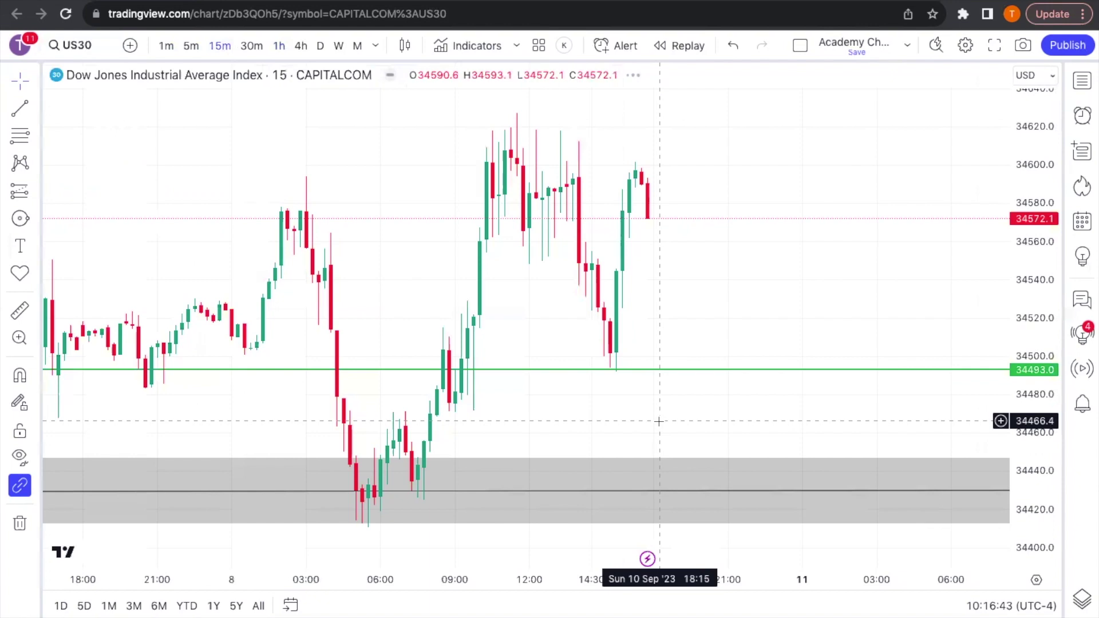
scroll(691, 439, "down", 2)
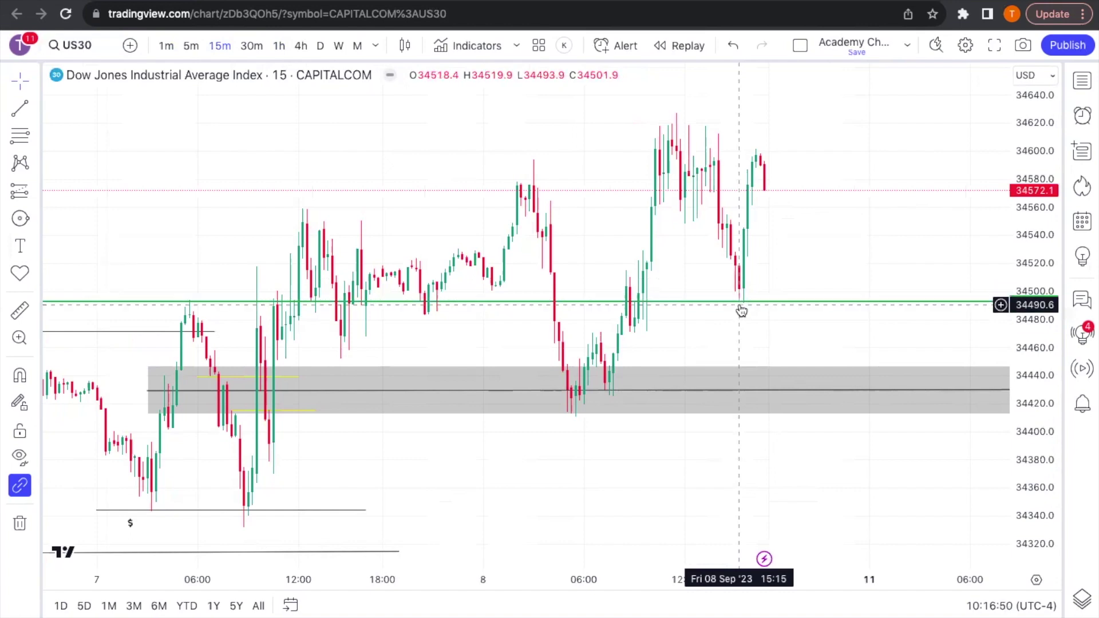
scroll(725, 360, "down", 1)
scroll(725, 398, "down", 1)
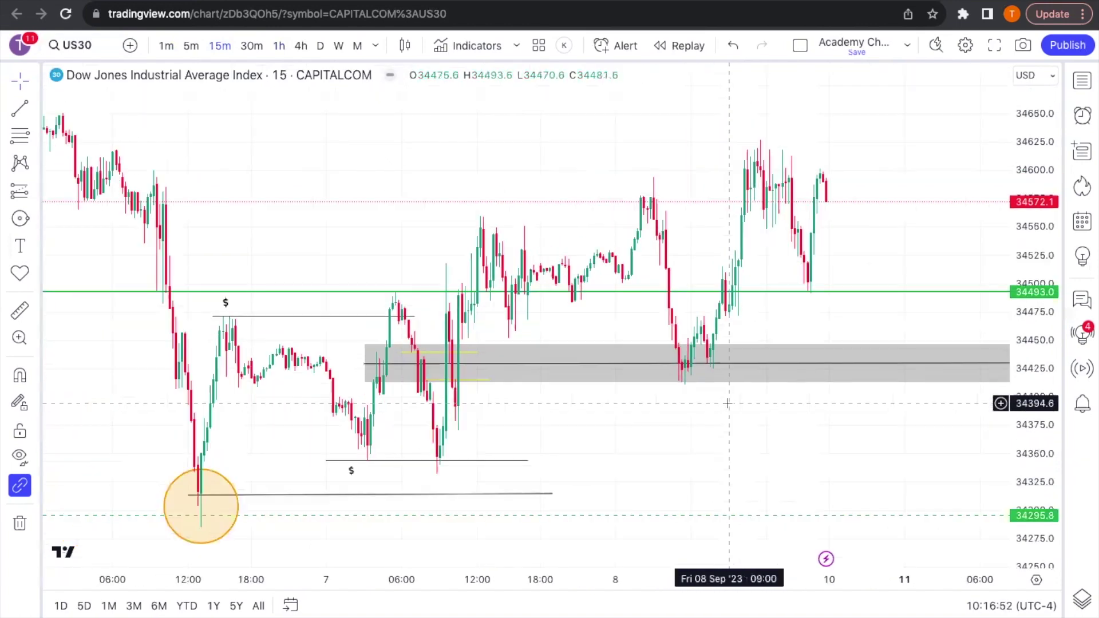